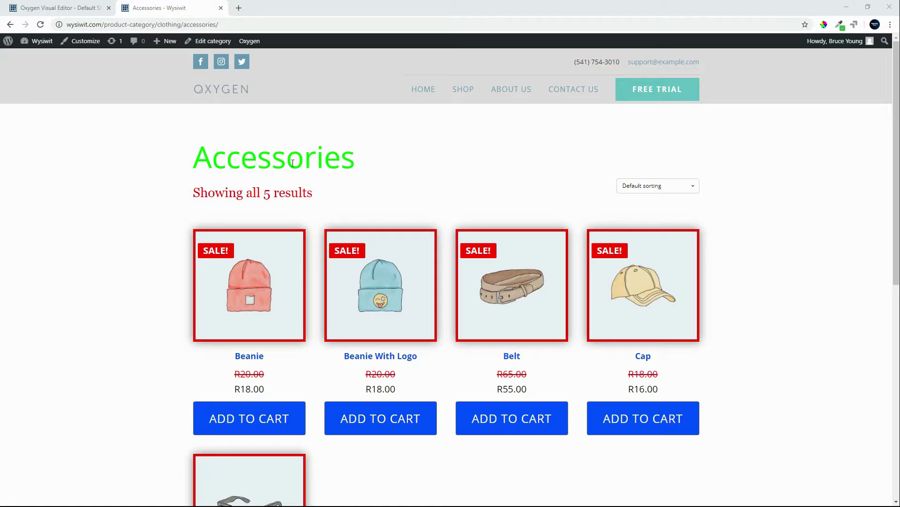
Compare the Shop page with the Accessories category page and open the Beanie with Logo product from Accessories.
{"action": "left_click", "coordinate": [462, 90]}
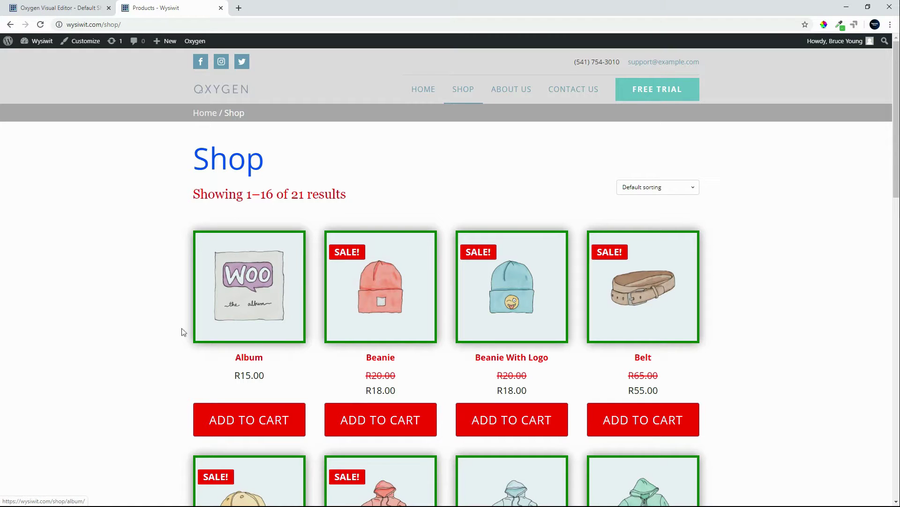
{"action": "left_click", "coordinate": [7, 27]}
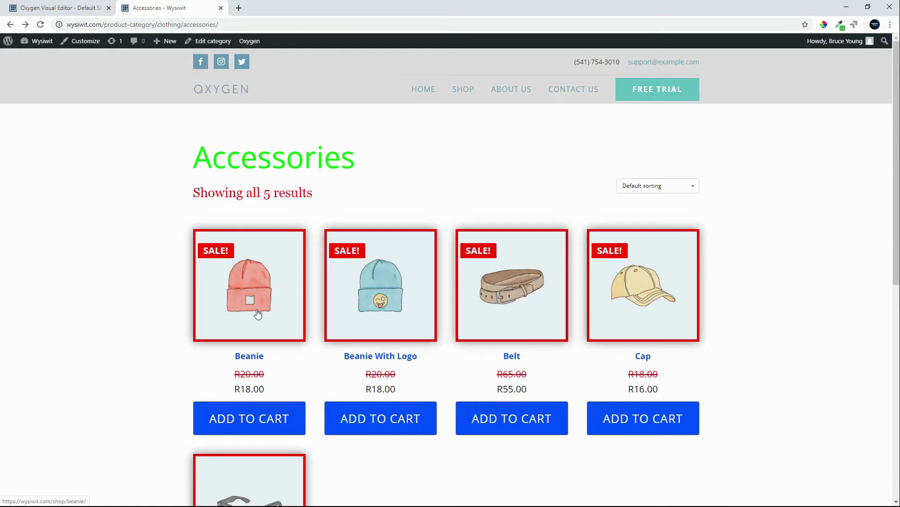
{"action": "left_click", "coordinate": [379, 306]}
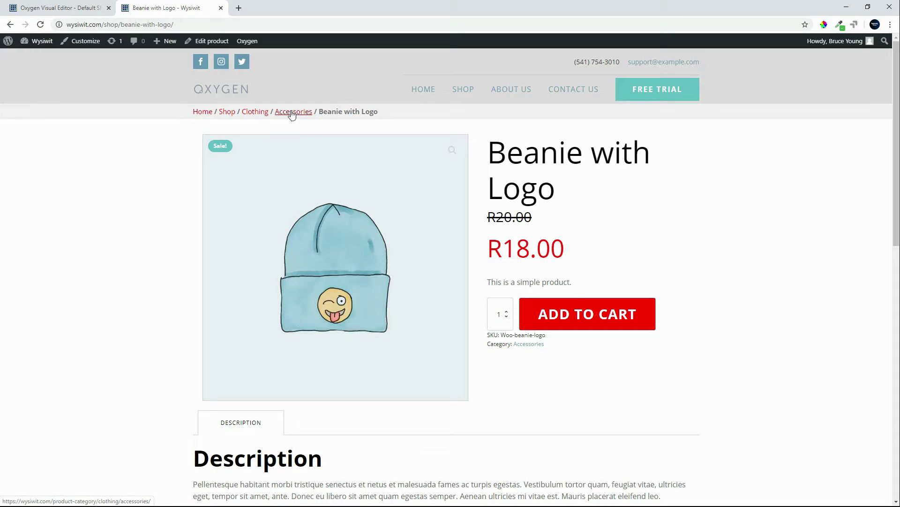
Leave the Default Shop Layout editor for the WordPress admin and open the list of Oxygen templates.
{"action": "left_click", "coordinate": [49, 8]}
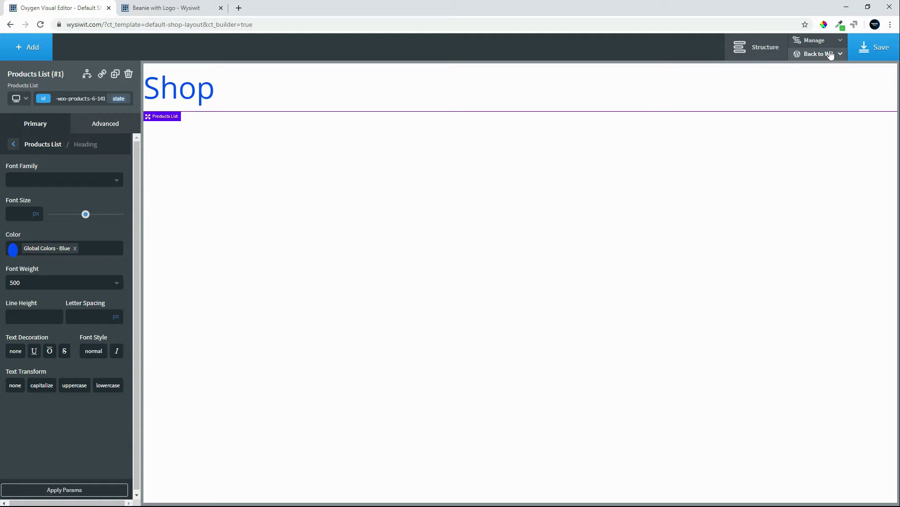
{"action": "mouse_move", "coordinate": [830, 55]}
{"action": "left_click", "coordinate": [800, 82]}
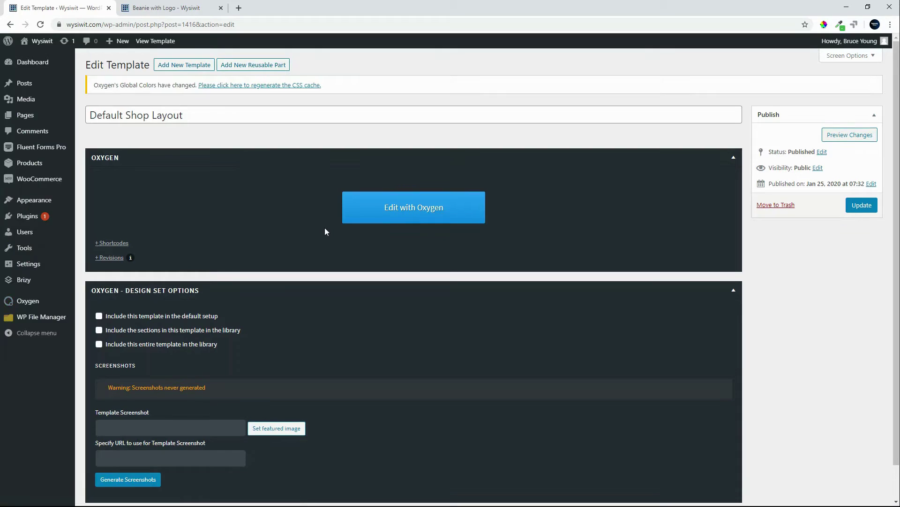
{"action": "mouse_move", "coordinate": [41, 302]}
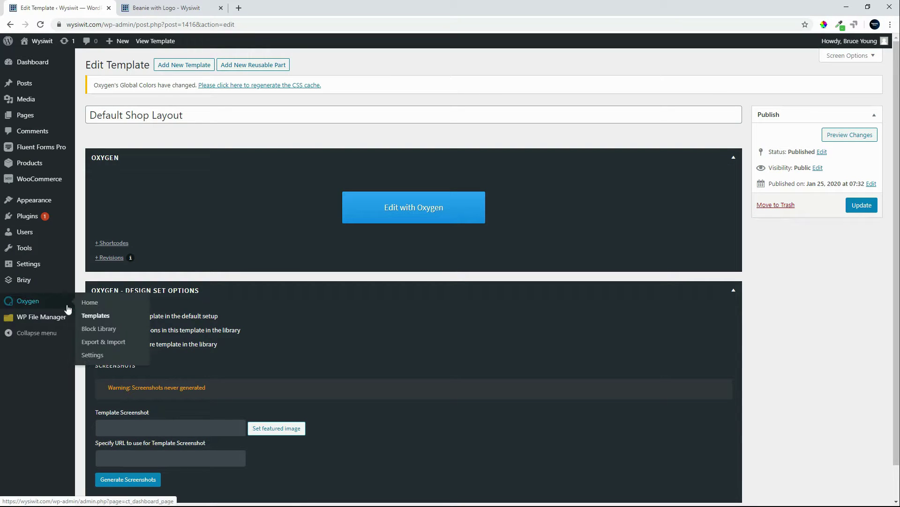
{"action": "left_click", "coordinate": [94, 315]}
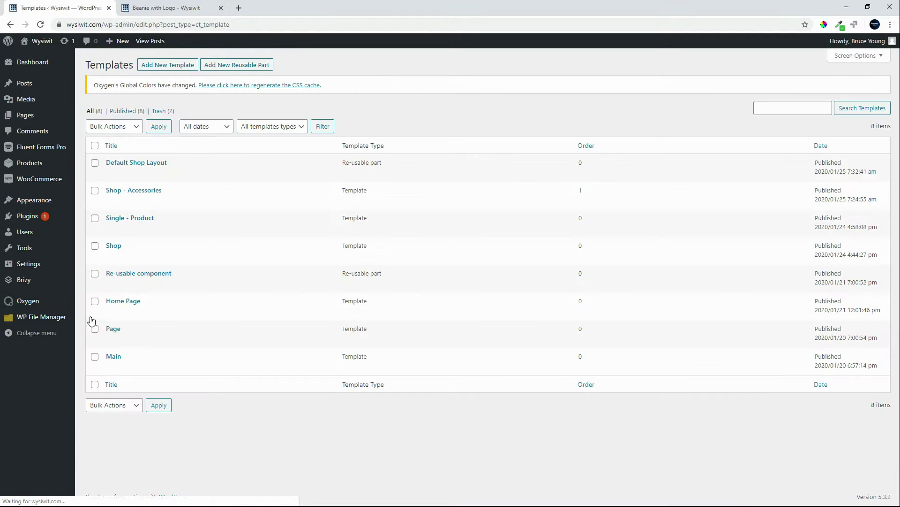
Create a new template titled "Product - Accessories" that inherits its design from the Main template.
{"action": "left_click", "coordinate": [162, 67]}
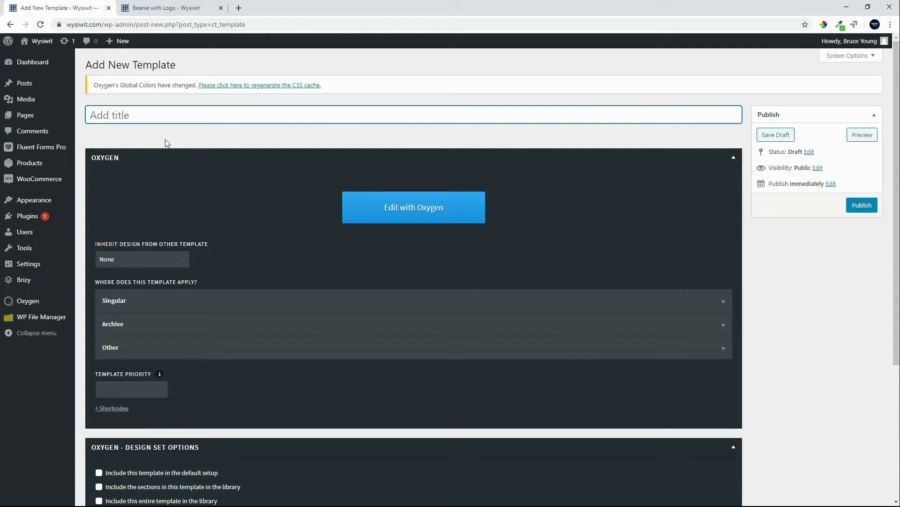
{"action": "type", "text": "Product "}
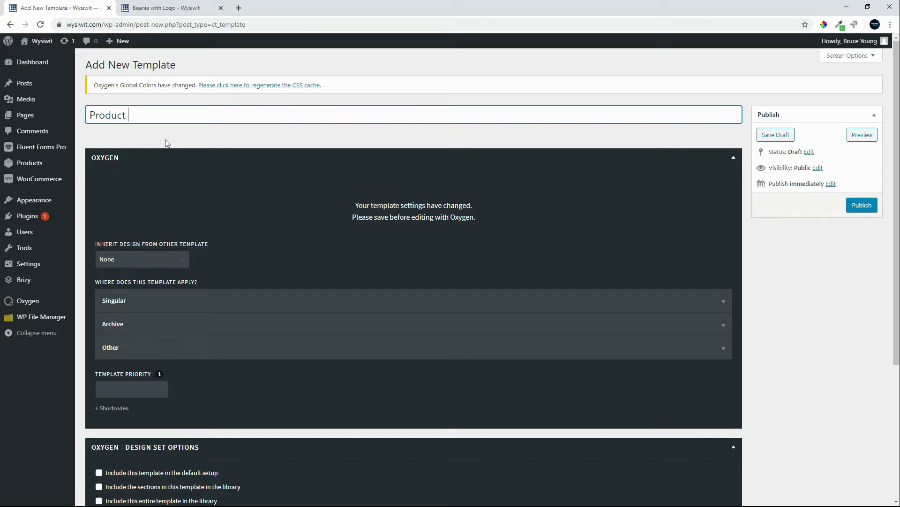
{"action": "type", "text": "- Accessories"}
{"action": "key", "text": "Tab"}
{"action": "left_click", "coordinate": [139, 257]}
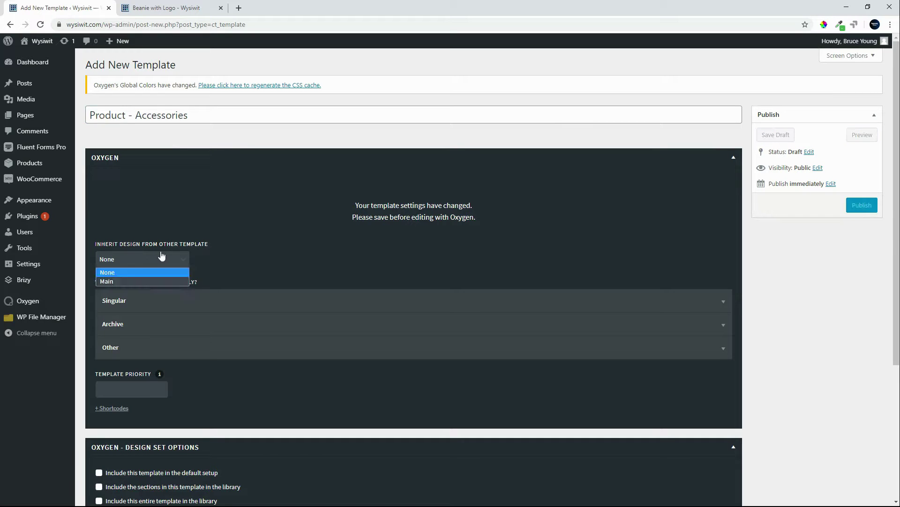
{"action": "left_click", "coordinate": [131, 282]}
Apply the template to singular Products, only if they are taxonomized in the Accessories product category.
{"action": "left_click", "coordinate": [128, 300]}
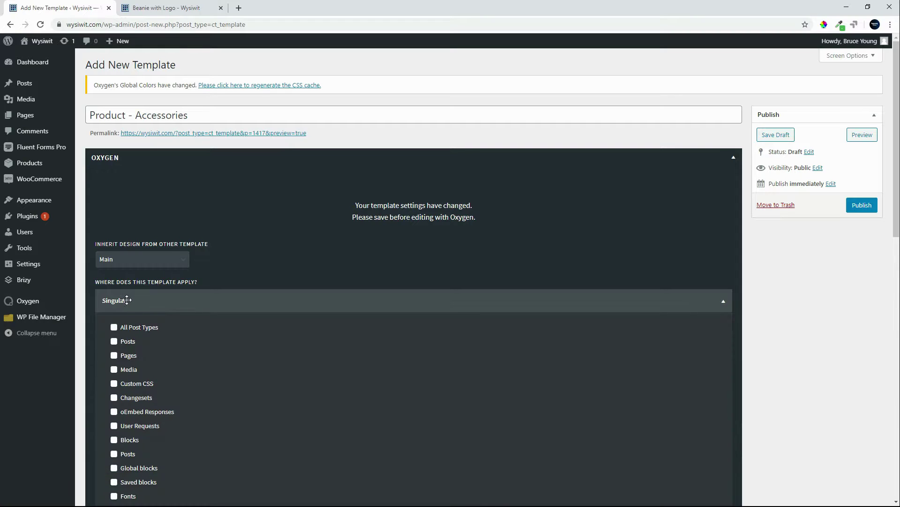
{"action": "scroll", "coordinate": [171, 377], "scroll_direction": "down", "scroll_amount": 2}
{"action": "scroll", "coordinate": [171, 377], "scroll_direction": "down", "scroll_amount": 1}
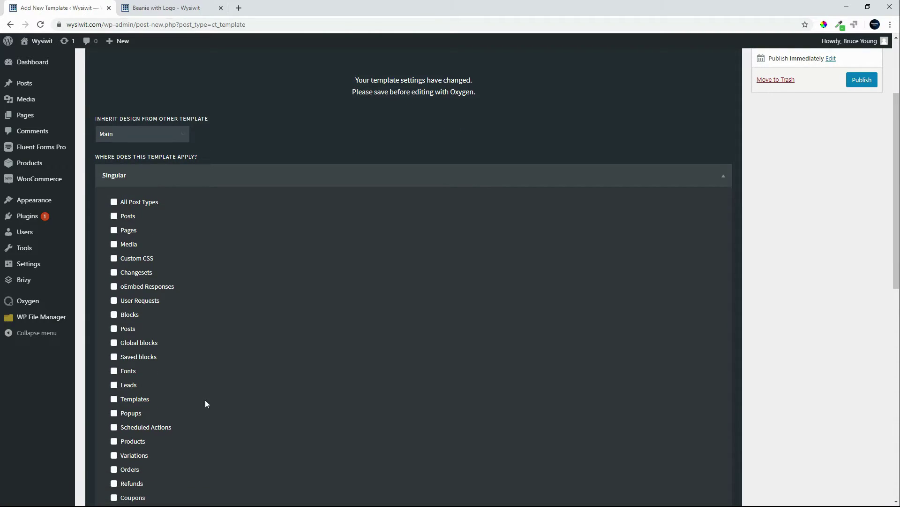
{"action": "scroll", "coordinate": [205, 400], "scroll_direction": "down", "scroll_amount": 3}
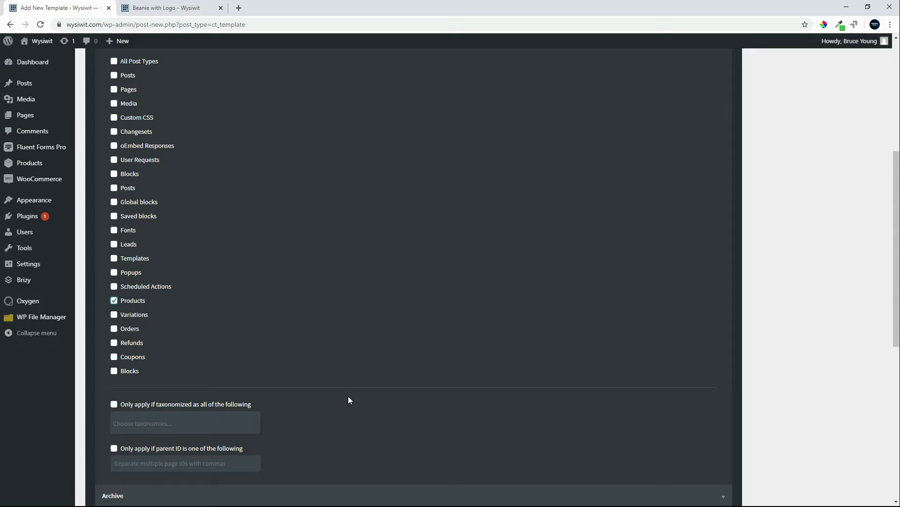
{"action": "scroll", "coordinate": [348, 396], "scroll_direction": "down", "scroll_amount": 3}
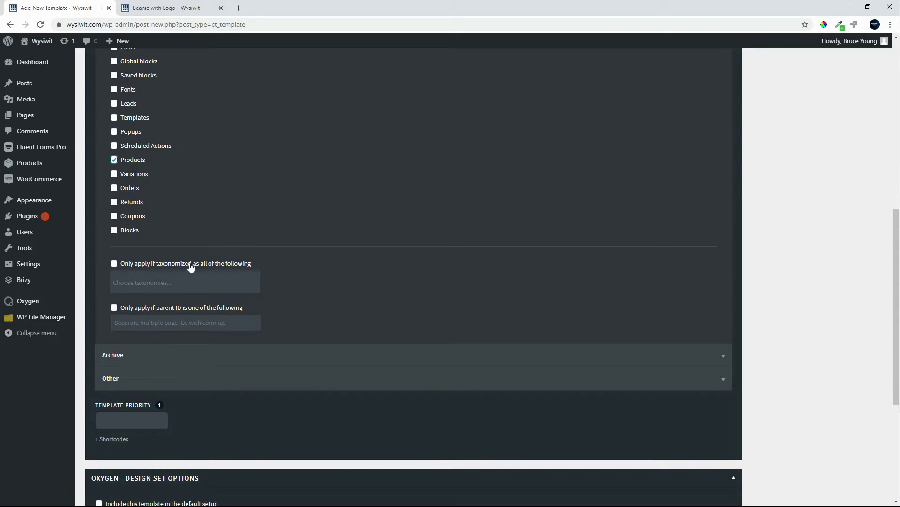
{"action": "left_click", "coordinate": [114, 263]}
{"action": "left_click", "coordinate": [136, 283]}
{"action": "type", "text": "acc"}
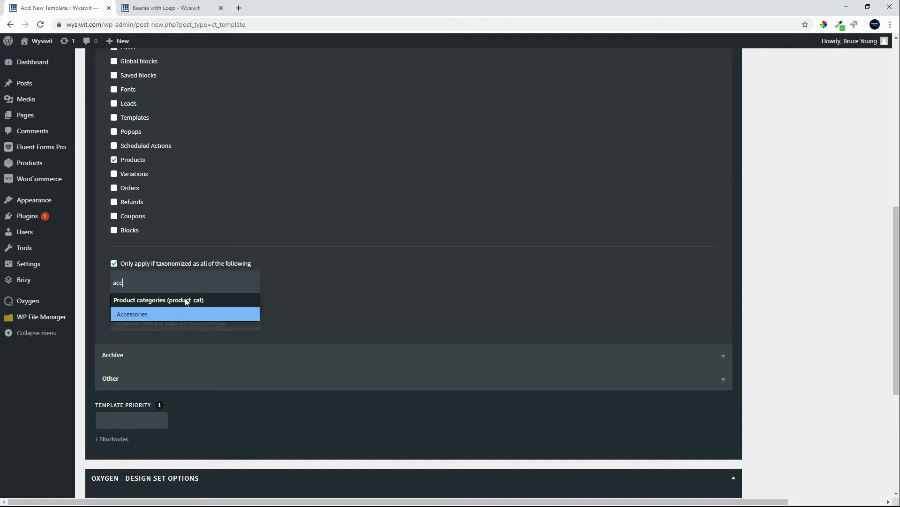
{"action": "left_click", "coordinate": [133, 314]}
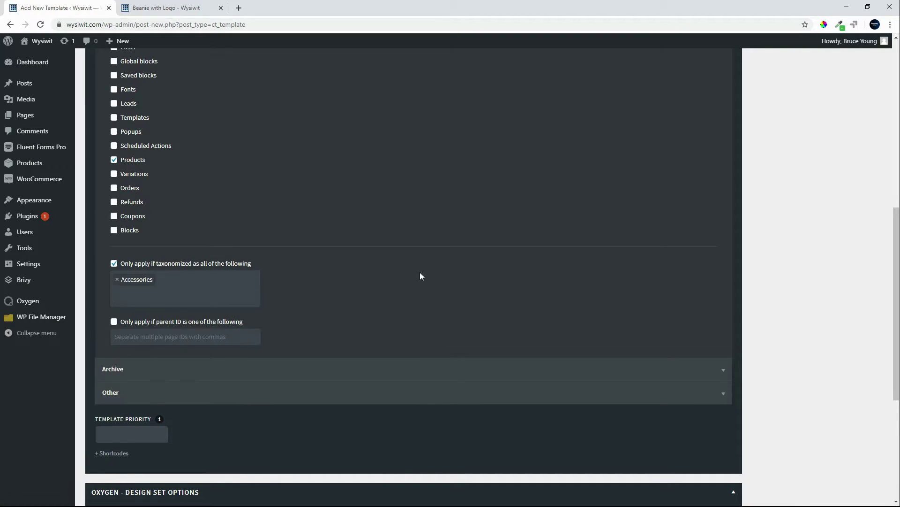
Set the template priority to 1 and publish the template.
{"action": "left_click", "coordinate": [131, 434]}
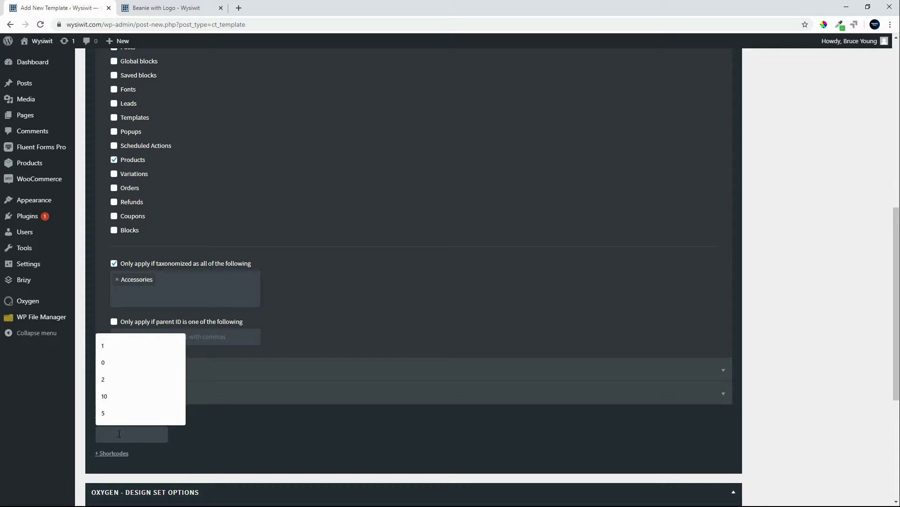
{"action": "type", "text": "1"}
{"action": "scroll", "coordinate": [759, 341], "scroll_direction": "up", "scroll_amount": 9}
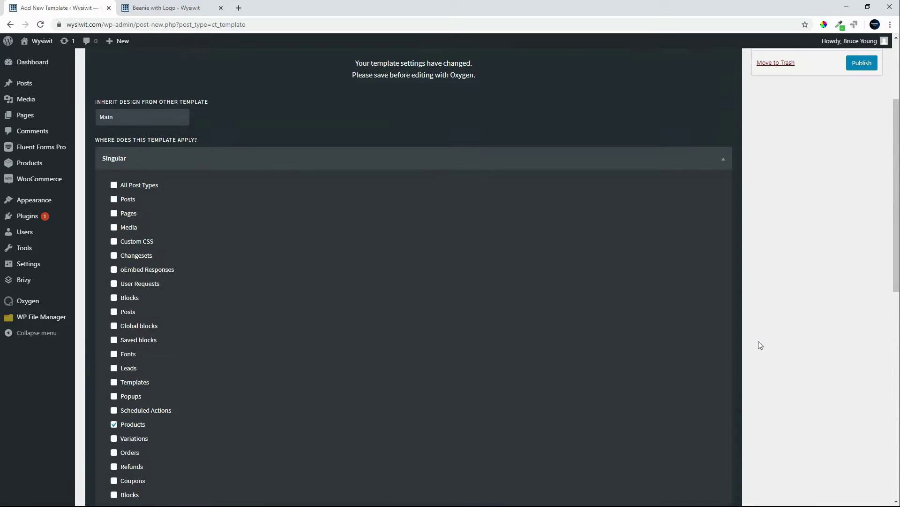
{"action": "left_click", "coordinate": [861, 206]}
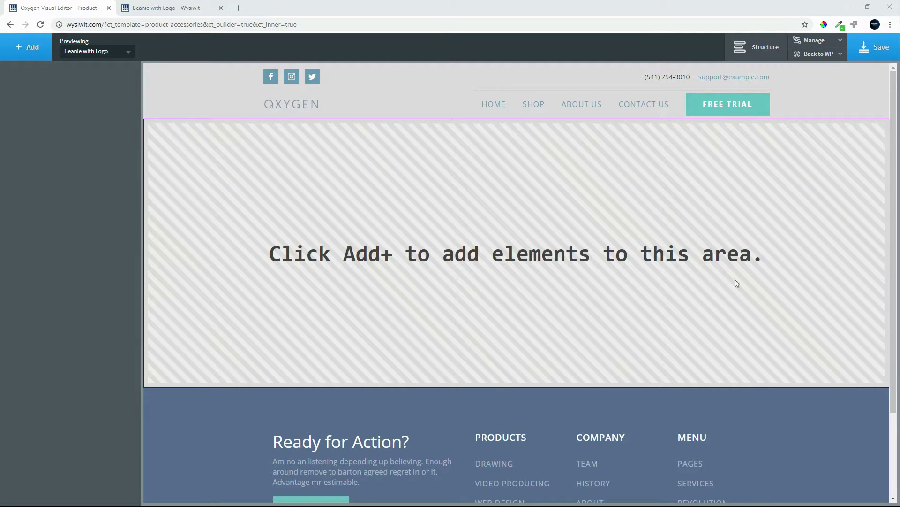
Show the page structure and add a Section containing a WooCommerce Product Builder to the inner content.
{"action": "left_click", "coordinate": [765, 46]}
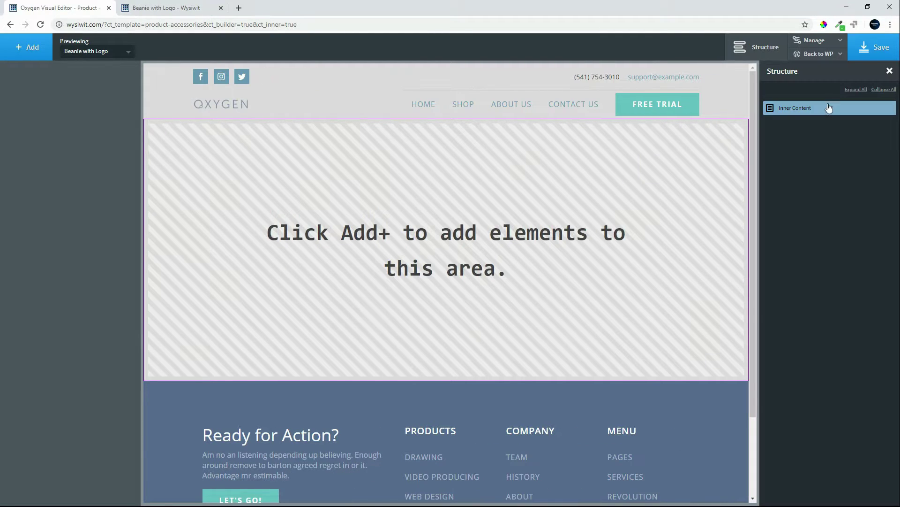
{"action": "left_click", "coordinate": [22, 55]}
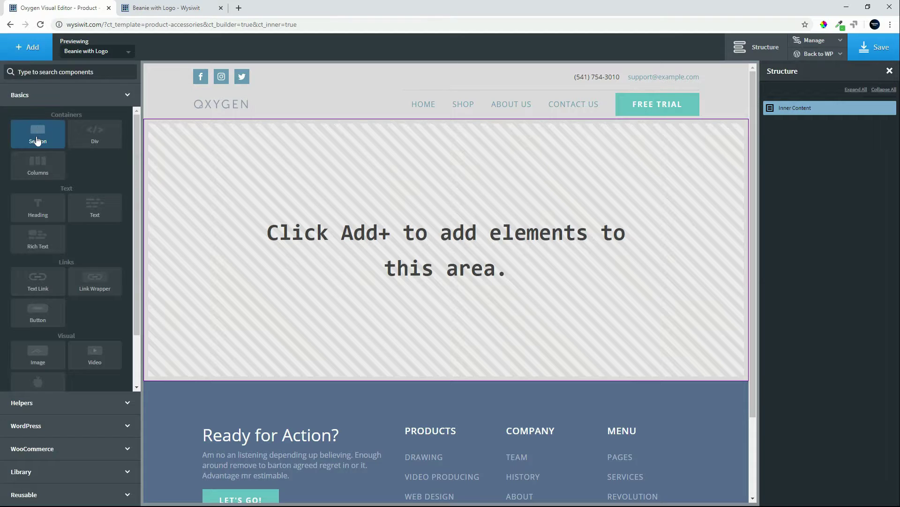
{"action": "left_click", "coordinate": [37, 135]}
{"action": "left_click", "coordinate": [23, 52]}
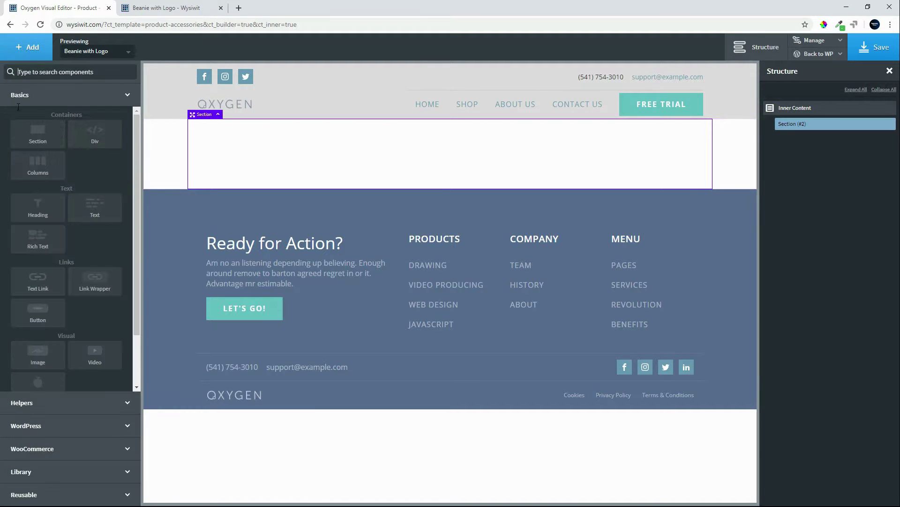
{"action": "left_click", "coordinate": [33, 453]}
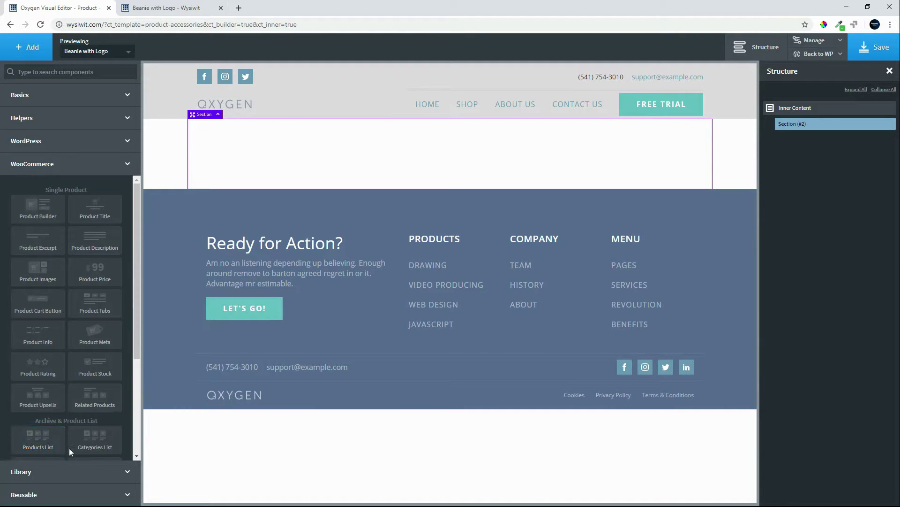
{"action": "left_click", "coordinate": [40, 216]}
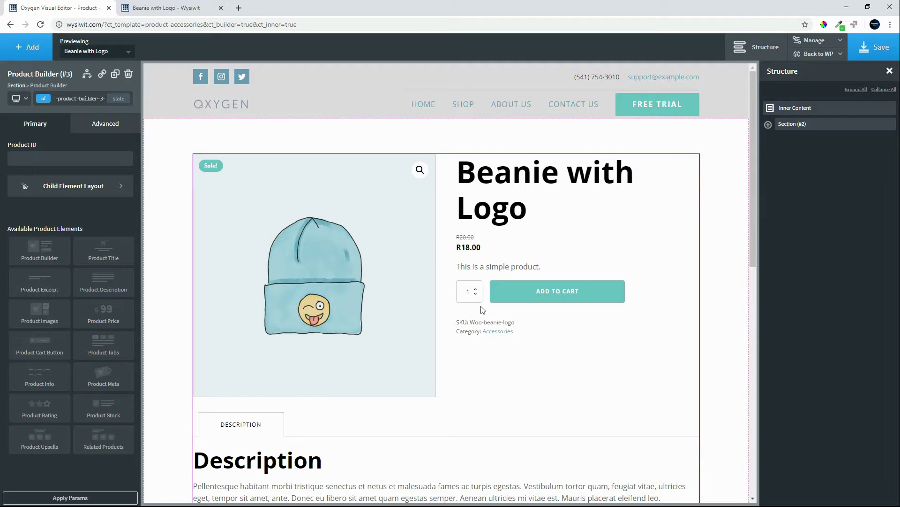
Add a Columns element with the 50 50 layout inside the Product Builder and save the template.
{"action": "left_click", "coordinate": [768, 124]}
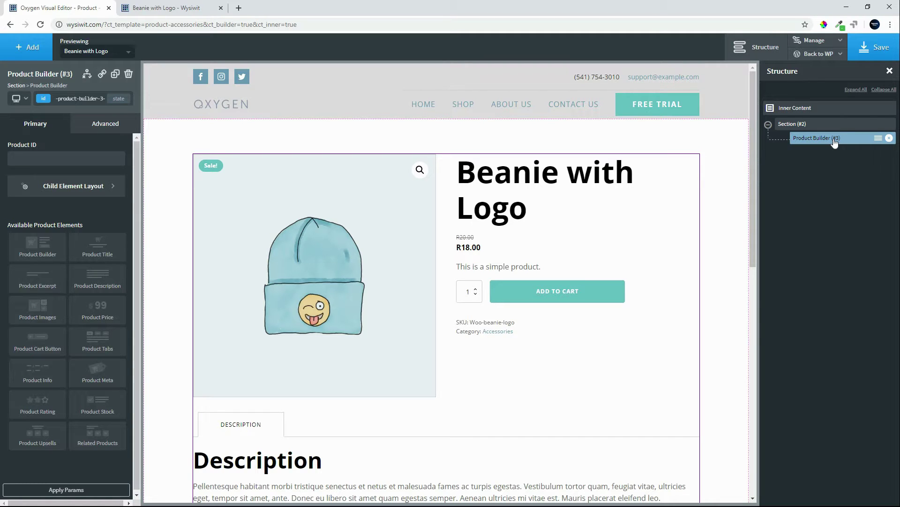
{"action": "left_click", "coordinate": [29, 50]}
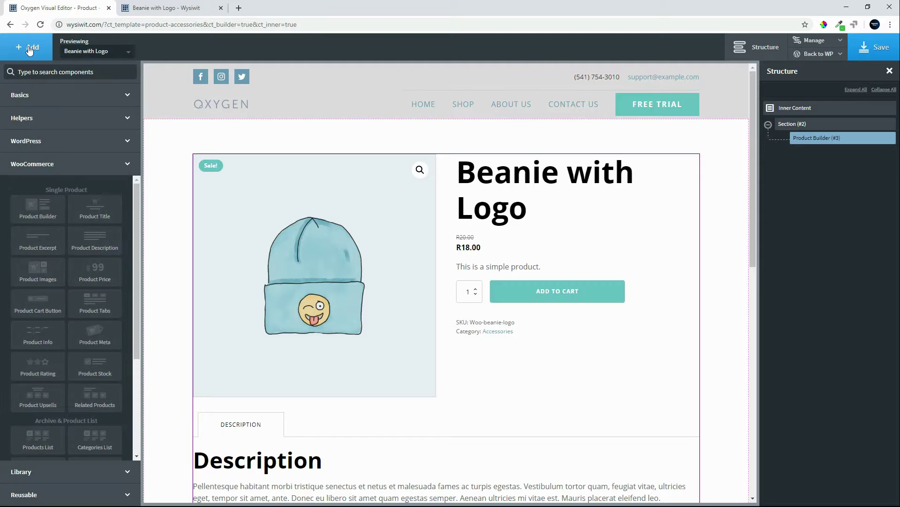
{"action": "left_click", "coordinate": [55, 117]}
{"action": "left_click", "coordinate": [56, 99]}
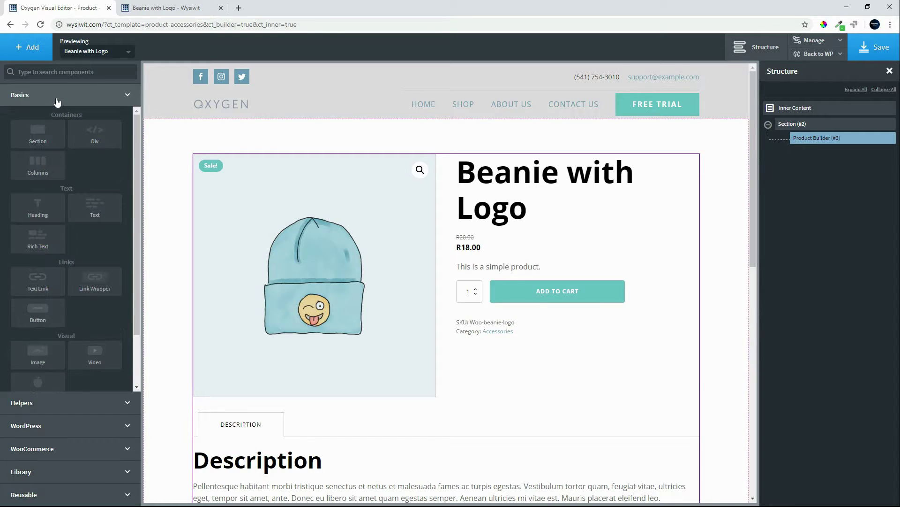
{"action": "left_click", "coordinate": [38, 162]}
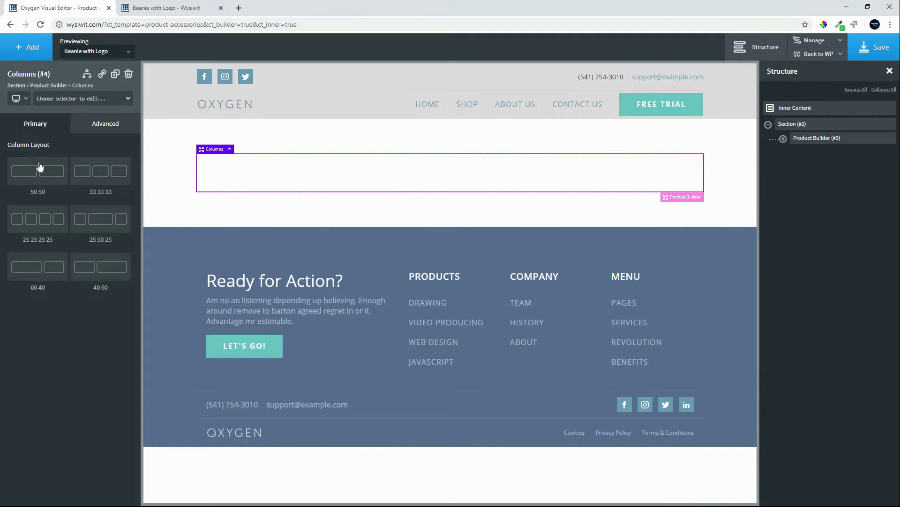
{"action": "left_click", "coordinate": [40, 171]}
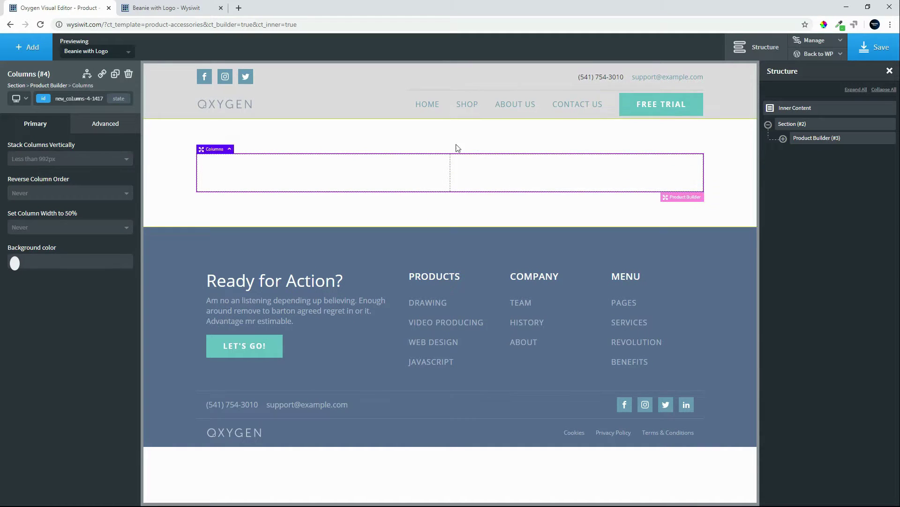
{"action": "left_click", "coordinate": [784, 138]}
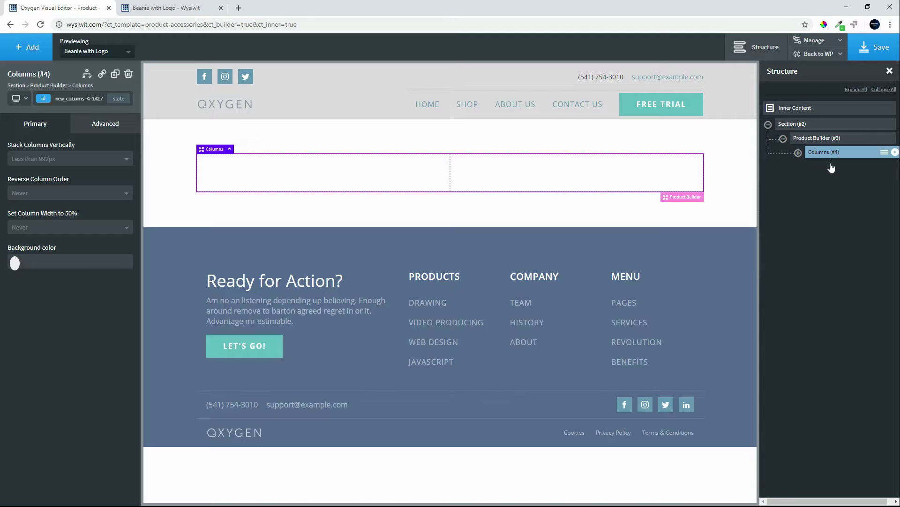
{"action": "left_click", "coordinate": [874, 47]}
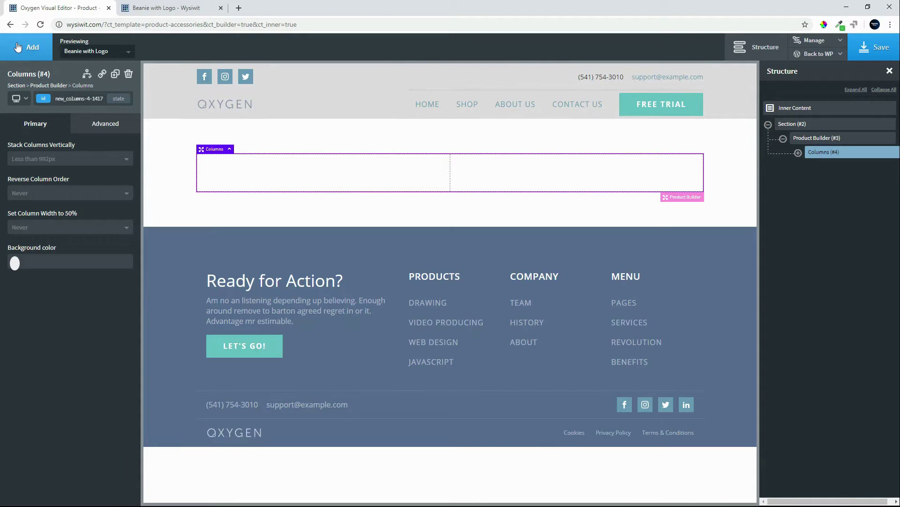
Add a WooCommerce Product Images element to the first column and expand the Columns element in the structure.
{"action": "left_click", "coordinate": [17, 47]}
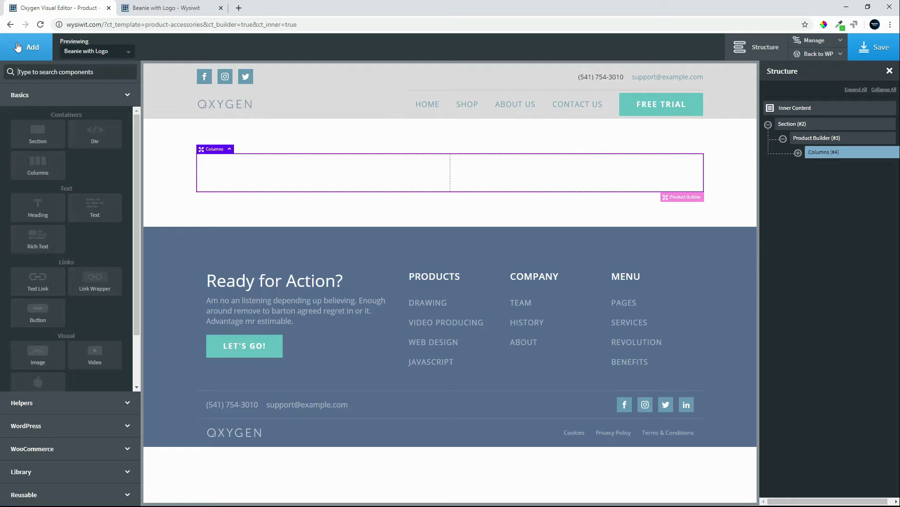
{"action": "left_click", "coordinate": [58, 445]}
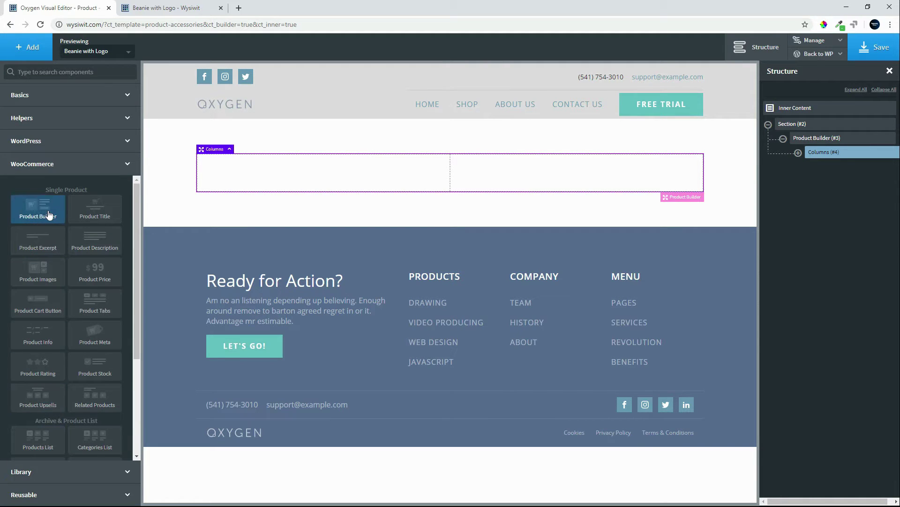
{"action": "left_click", "coordinate": [41, 267]}
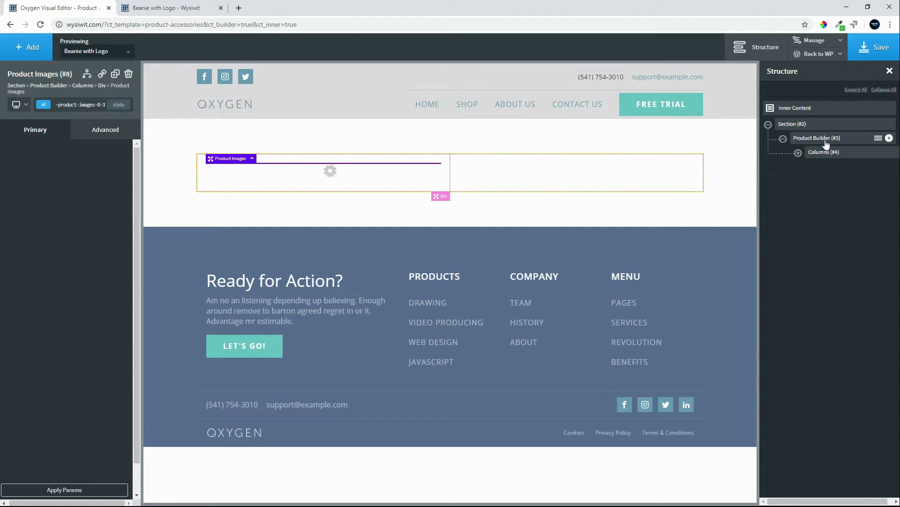
{"action": "left_click", "coordinate": [798, 153]}
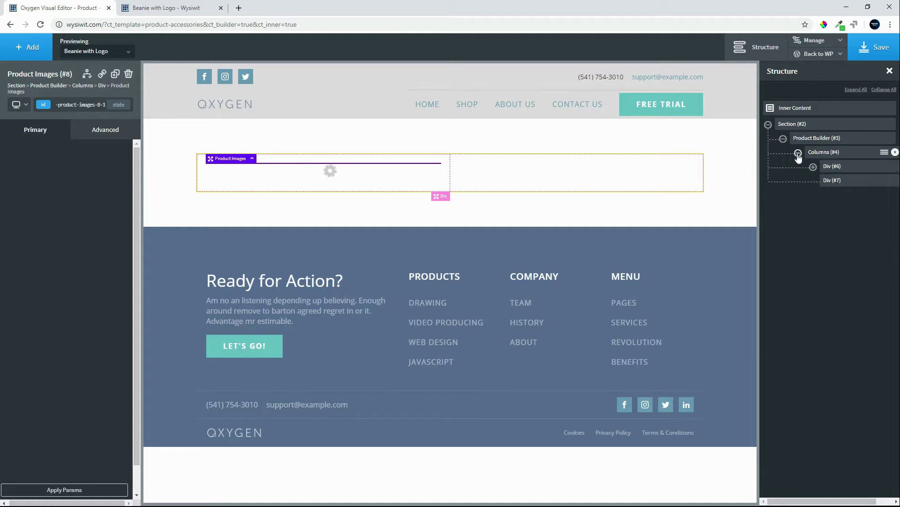
Add a Product Title element to the Product Builder and place it above the Columns in the structure.
{"action": "left_click", "coordinate": [813, 167]}
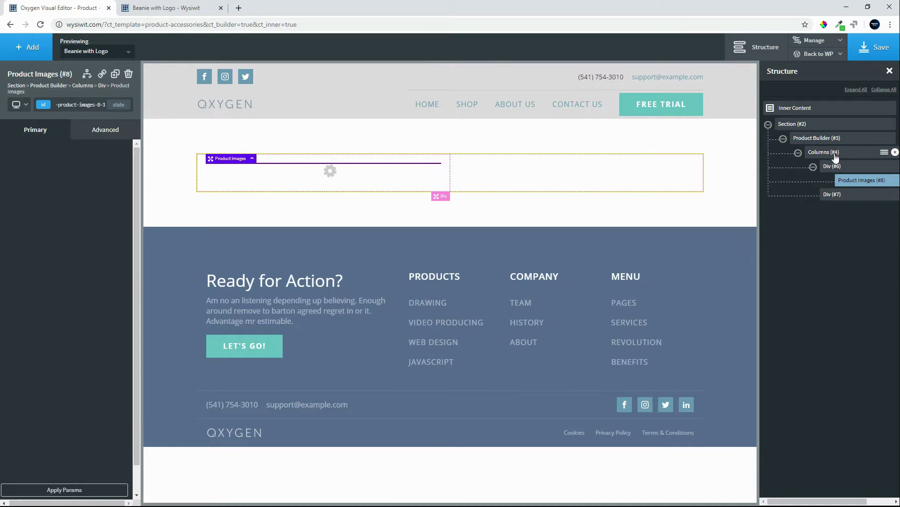
{"action": "left_click", "coordinate": [825, 139]}
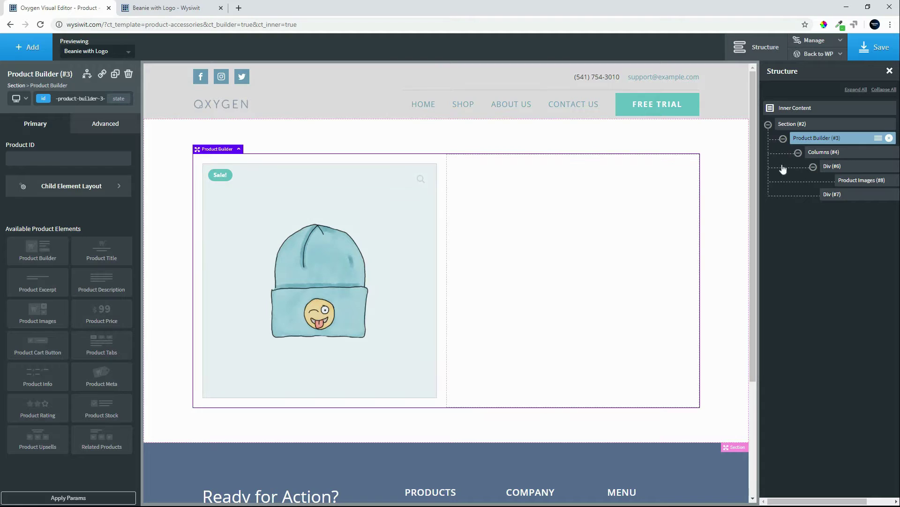
{"action": "left_click", "coordinate": [100, 253]}
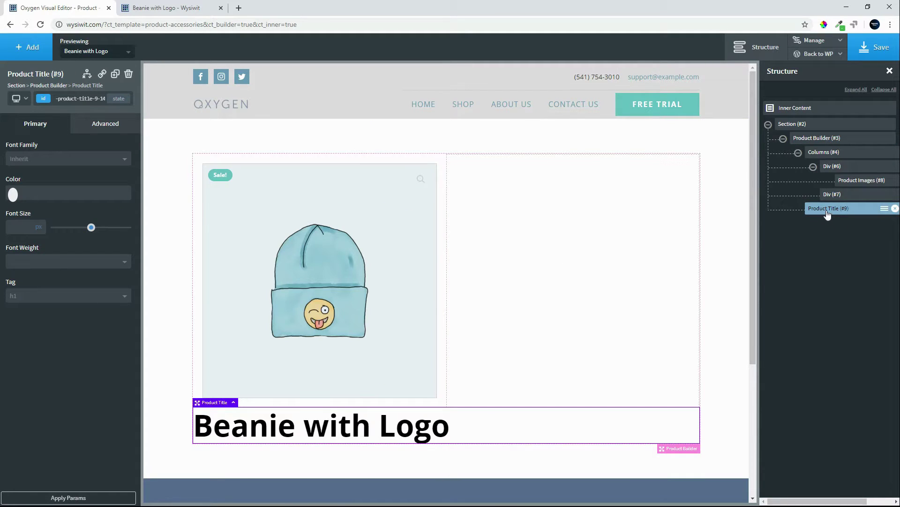
{"action": "left_click_drag", "start_coordinate": [828, 210], "coordinate": [842, 153]}
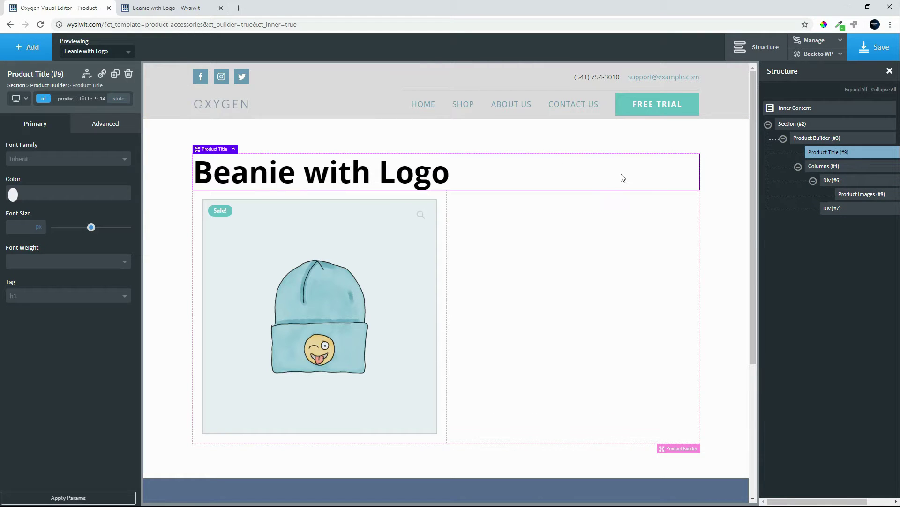
Set the Product Title's text alignment to center in its advanced typography styles.
{"action": "left_click", "coordinate": [100, 126]}
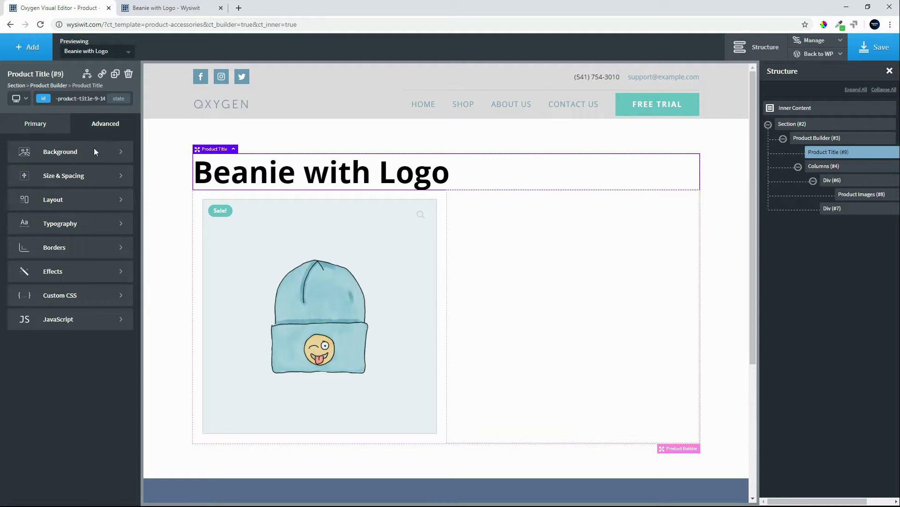
{"action": "left_click", "coordinate": [81, 181]}
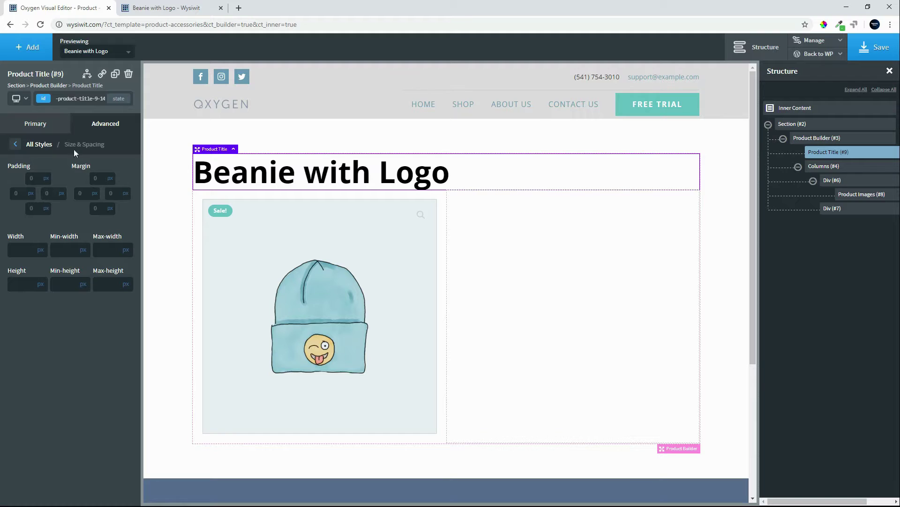
{"action": "left_click", "coordinate": [16, 143]}
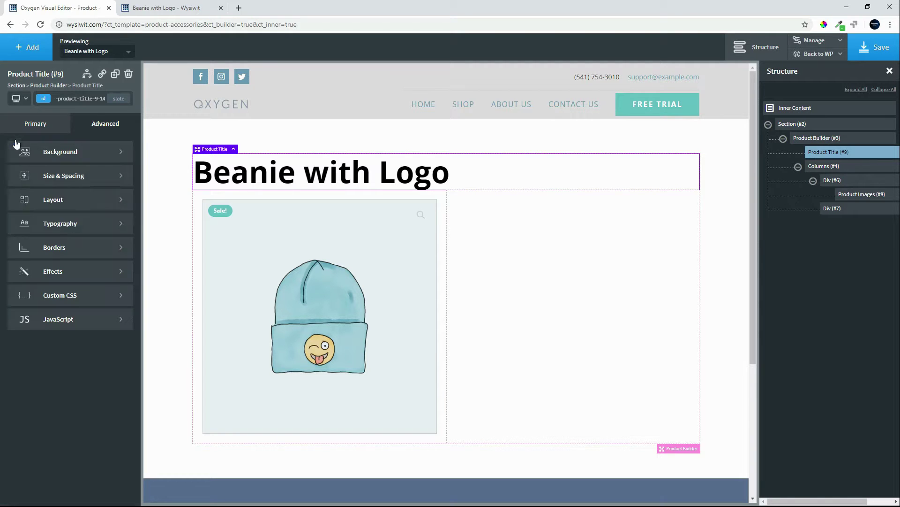
{"action": "left_click", "coordinate": [71, 232]}
{"action": "left_click", "coordinate": [54, 287]}
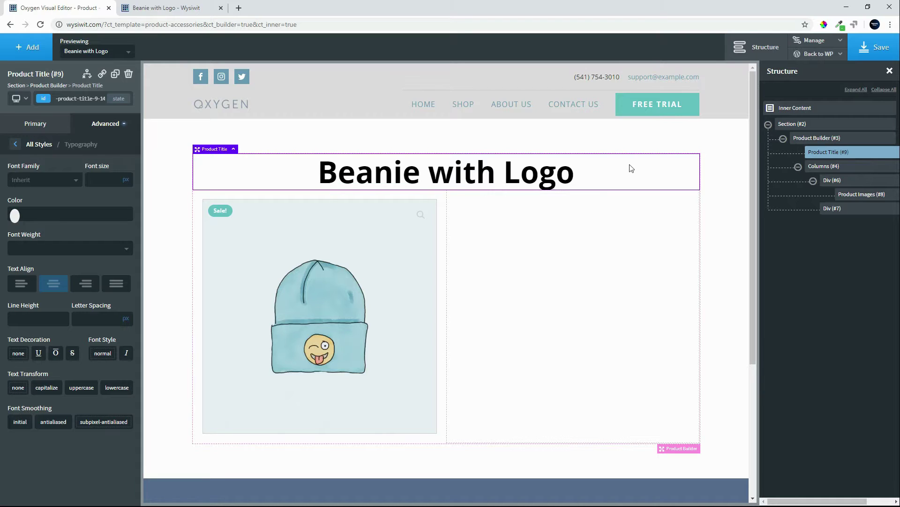
Add a new Section and place it above the existing Section at the start of the inner content.
{"action": "left_click", "coordinate": [829, 144]}
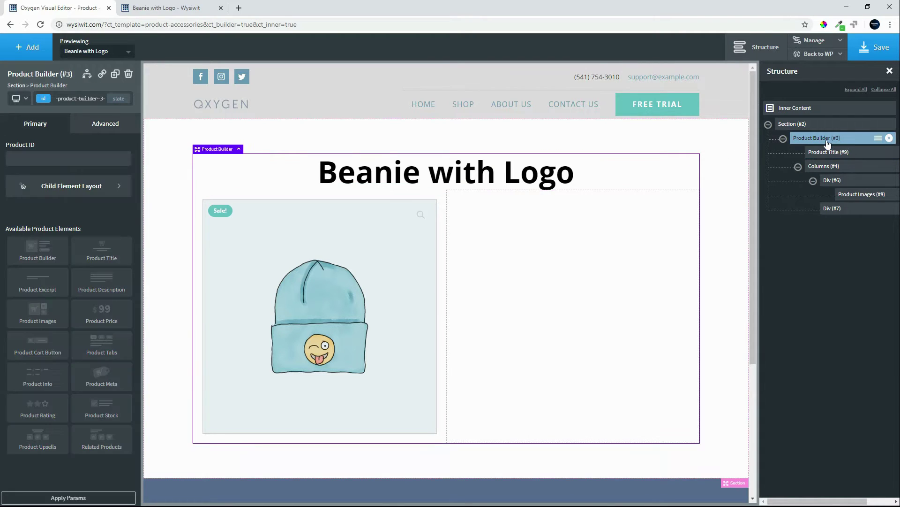
{"action": "scroll", "coordinate": [828, 143], "scroll_direction": "right", "scroll_amount": 2}
{"action": "scroll", "coordinate": [828, 144], "scroll_direction": "left", "scroll_amount": 2}
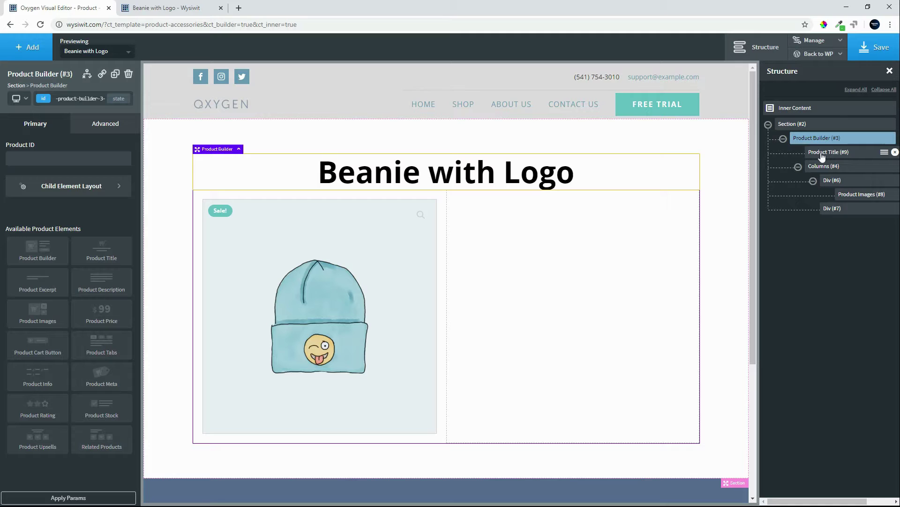
{"action": "left_click", "coordinate": [802, 126]}
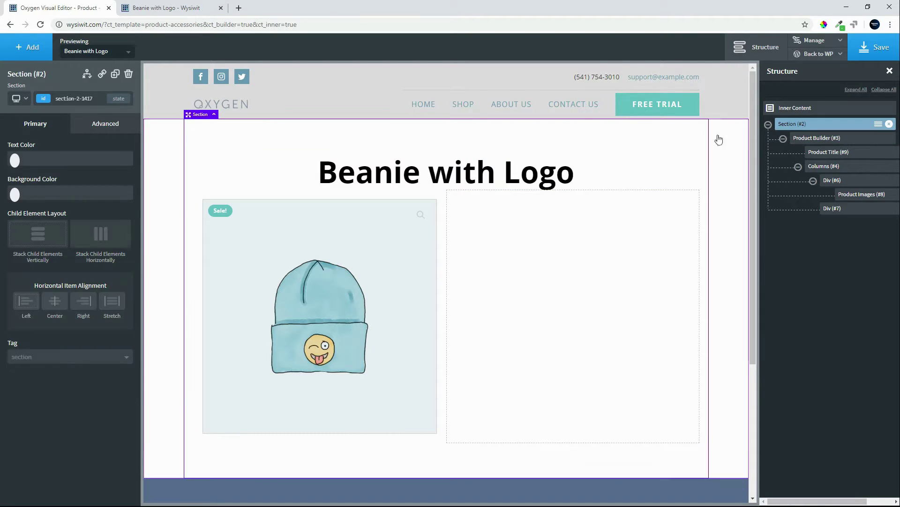
{"action": "left_click", "coordinate": [27, 47]}
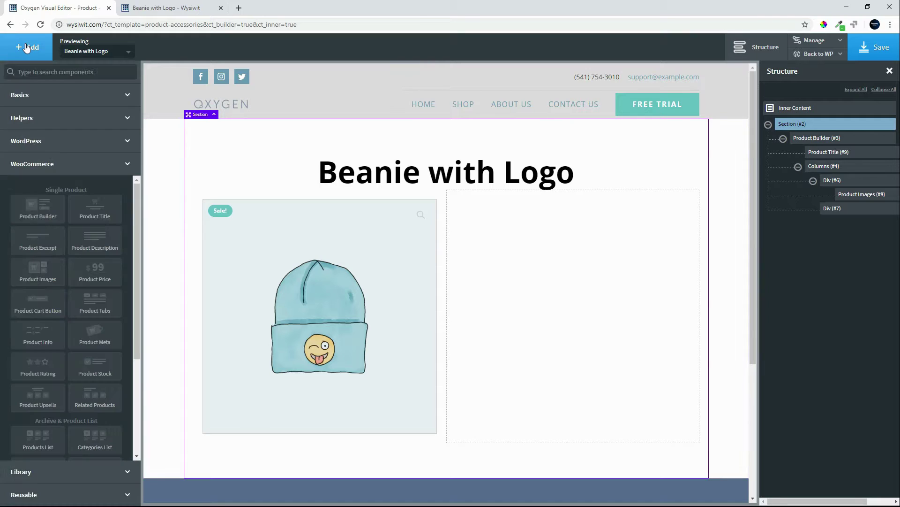
{"action": "left_click", "coordinate": [52, 104]}
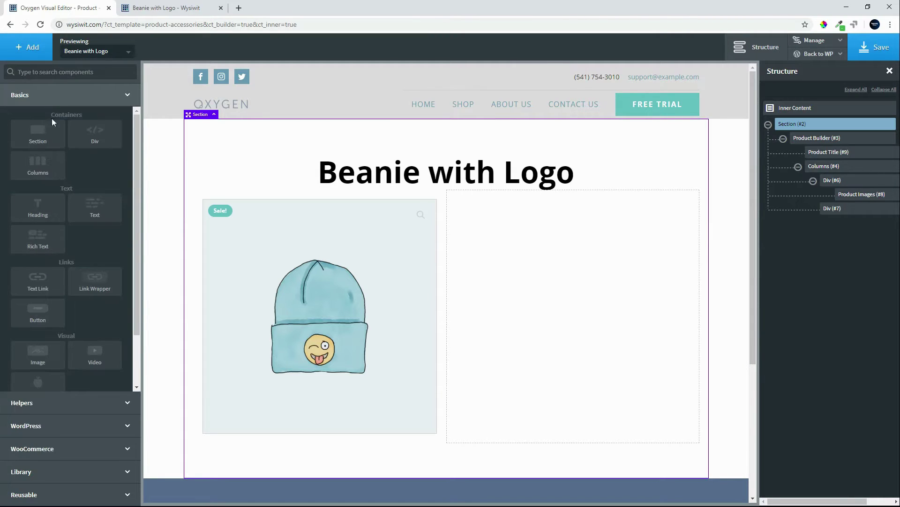
{"action": "left_click", "coordinate": [37, 134]}
{"action": "left_click_drag", "start_coordinate": [823, 230], "coordinate": [826, 120]}
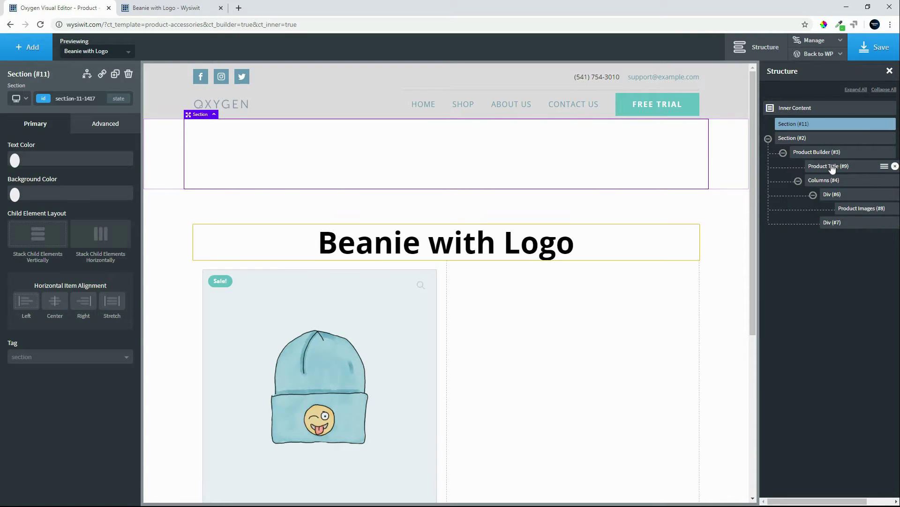
Center the Product Title inside the new Section and reduce that Section's top and bottom padding, with 20px at the bottom.
{"action": "left_click_drag", "start_coordinate": [832, 170], "coordinate": [817, 135]}
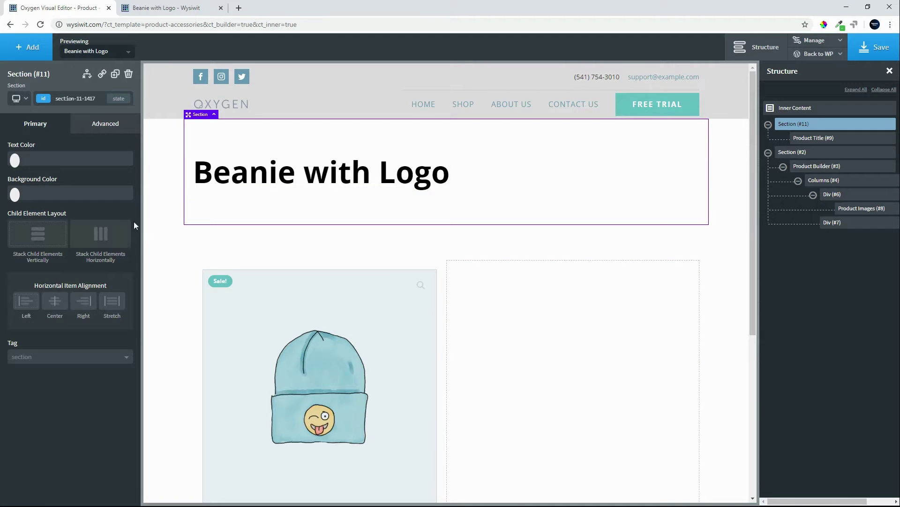
{"action": "left_click", "coordinate": [55, 301]}
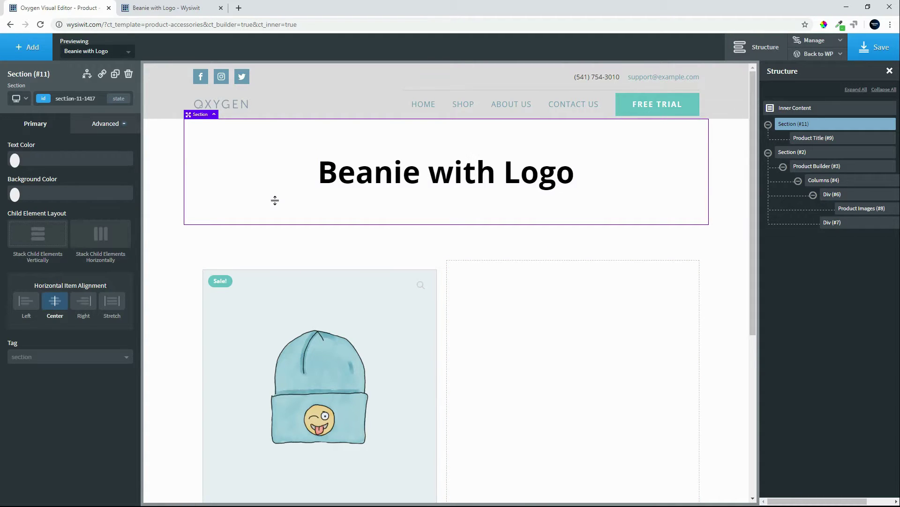
{"action": "left_click_drag", "start_coordinate": [322, 212], "coordinate": [330, 185]}
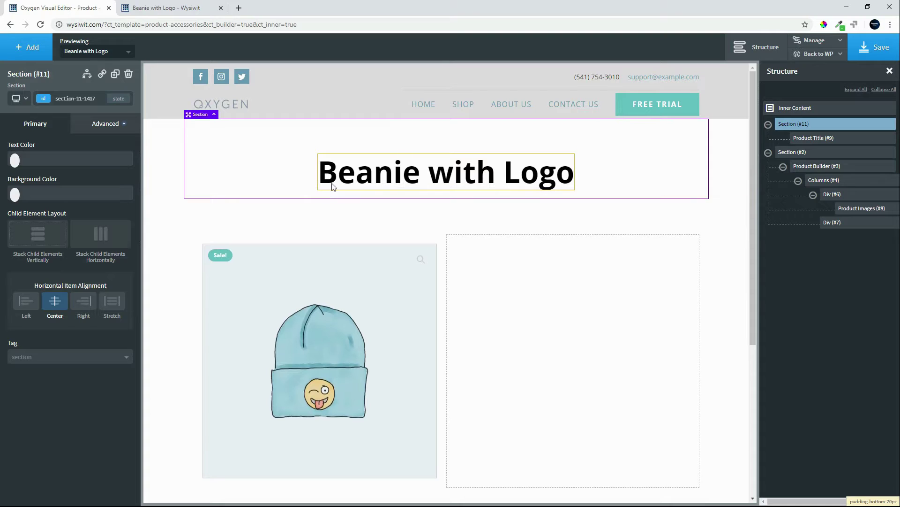
{"action": "left_click_drag", "start_coordinate": [441, 129], "coordinate": [445, 117]}
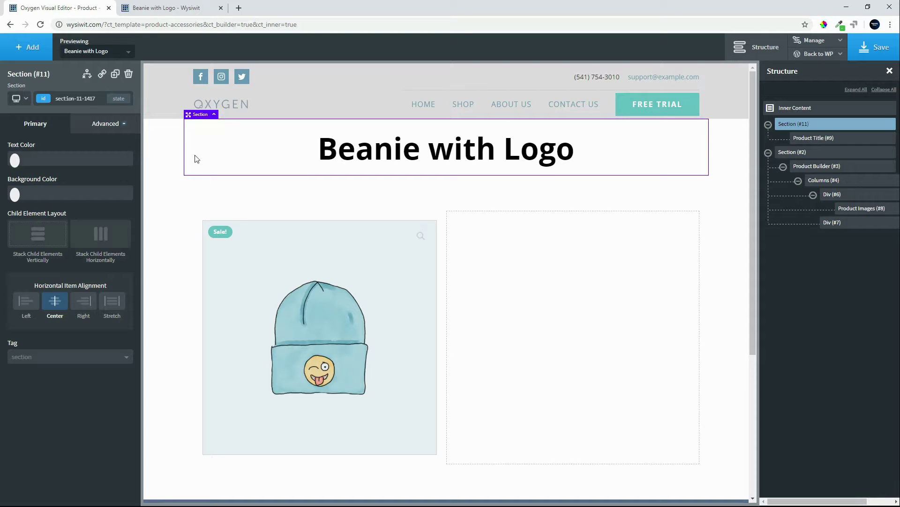
Set the title Section's background color to atomic - Alt White and reduce the top padding of the product Section below.
{"action": "left_click", "coordinate": [15, 194]}
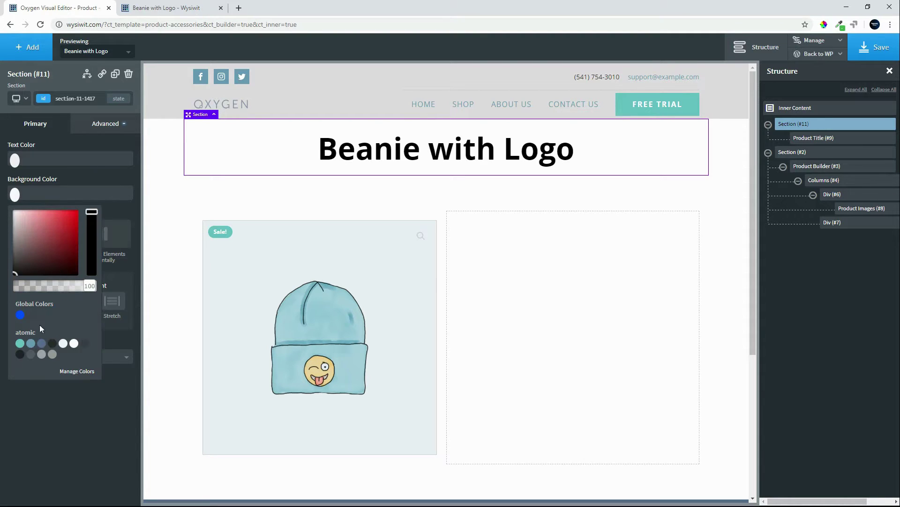
{"action": "left_click", "coordinate": [63, 344]}
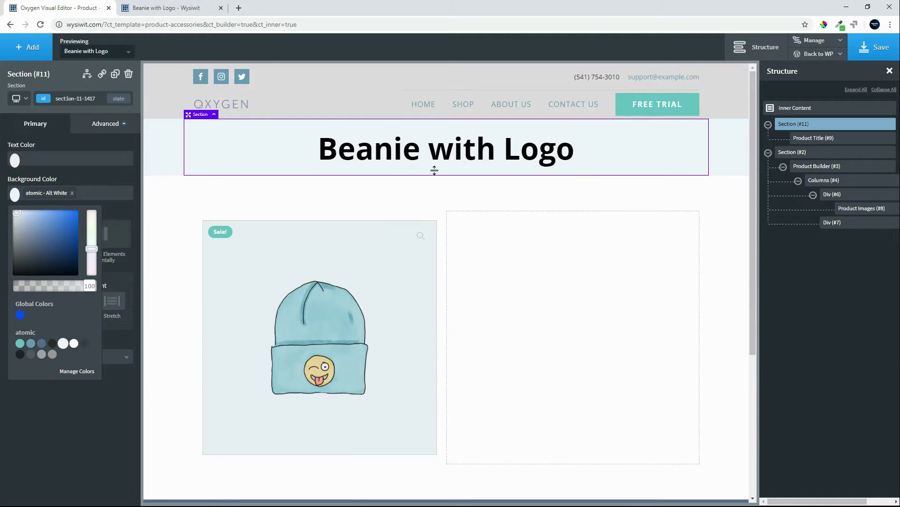
{"action": "left_click", "coordinate": [715, 202]}
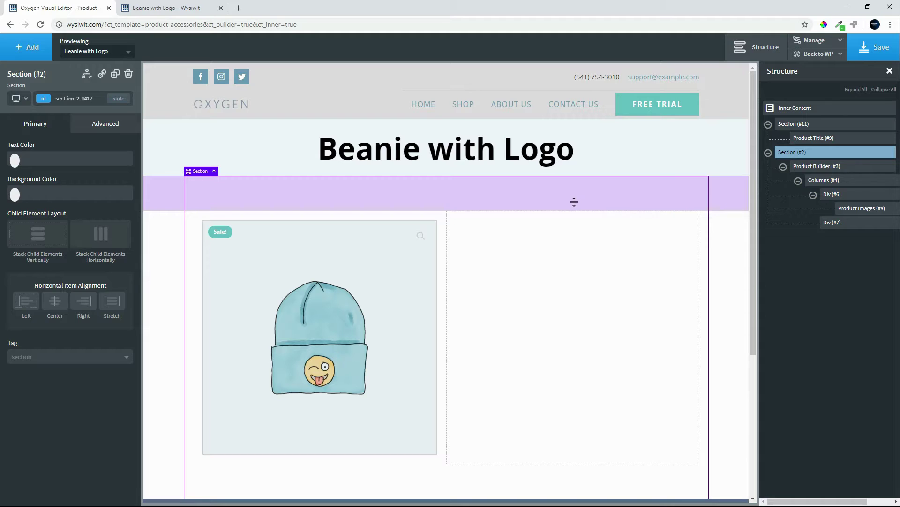
{"action": "left_click_drag", "start_coordinate": [573, 201], "coordinate": [569, 178]}
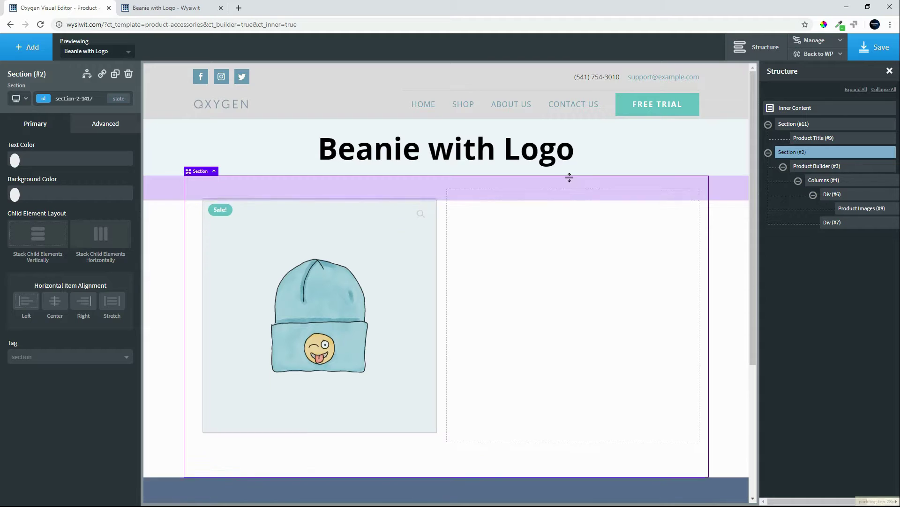
Add a WooCommerce Product Price element to the second column and expand that column's Div in the structure.
{"action": "left_click", "coordinate": [625, 229]}
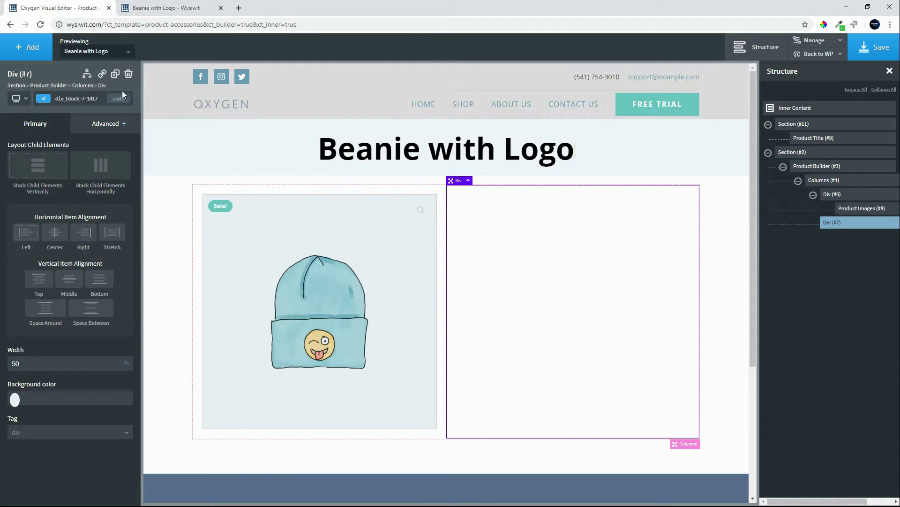
{"action": "left_click", "coordinate": [27, 47]}
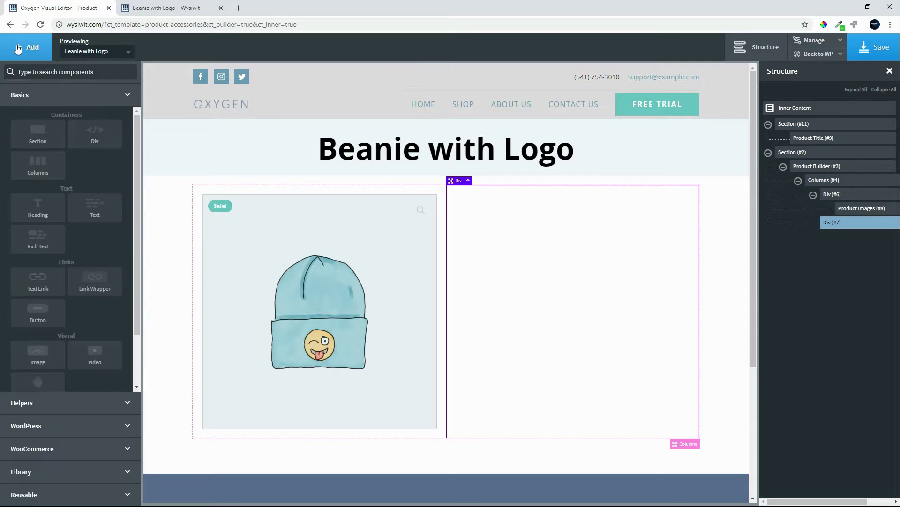
{"action": "left_click", "coordinate": [51, 448]}
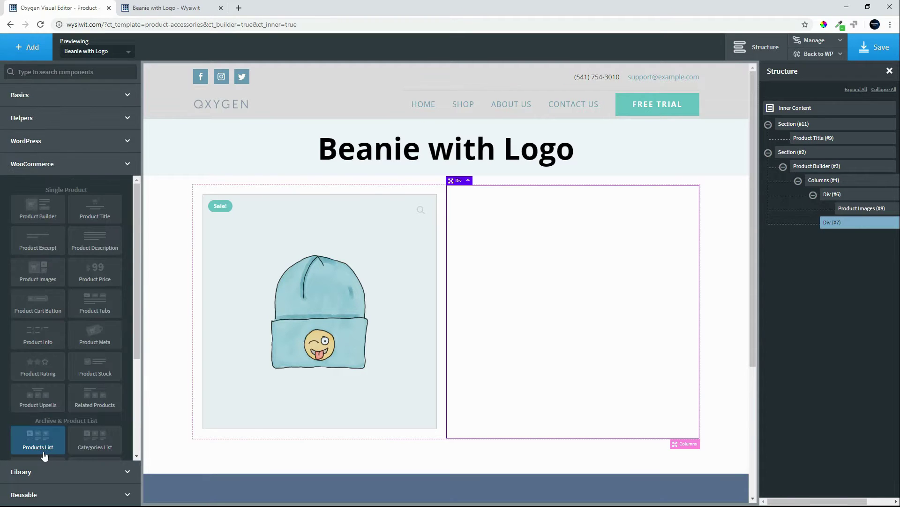
{"action": "left_click", "coordinate": [96, 272]}
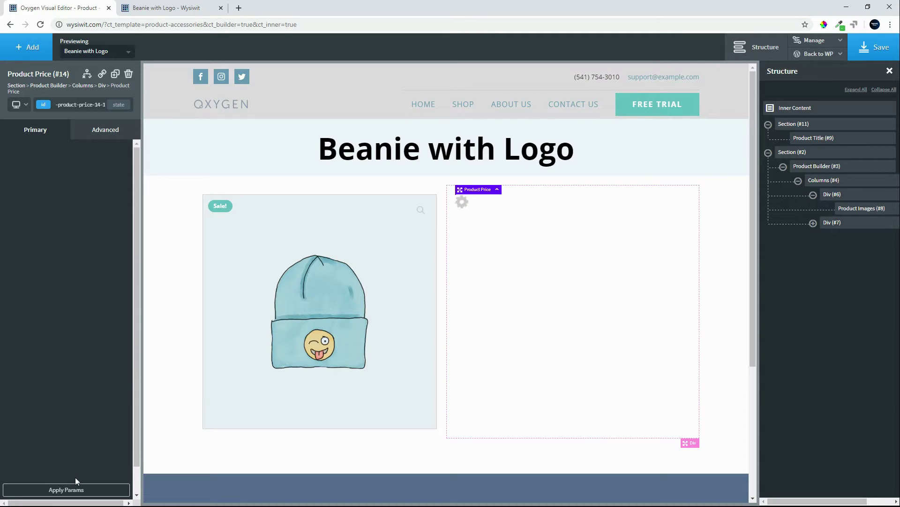
{"action": "left_click", "coordinate": [813, 223]}
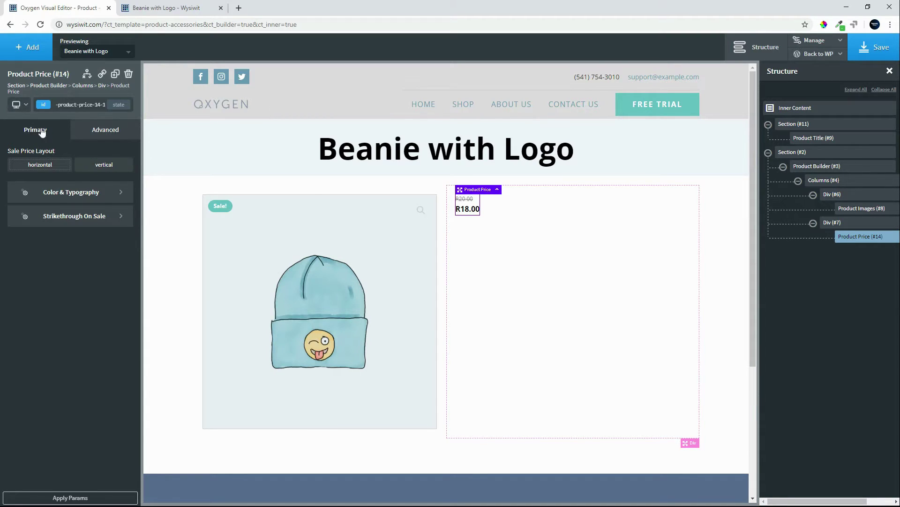
Add a Product Cart Button and a Product Meta element below the price in the second column.
{"action": "left_click", "coordinate": [26, 51]}
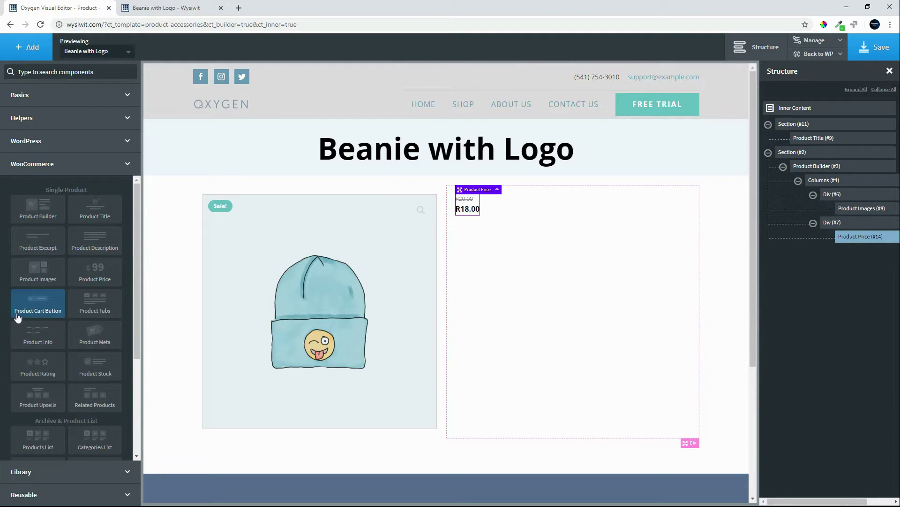
{"action": "left_click", "coordinate": [33, 299]}
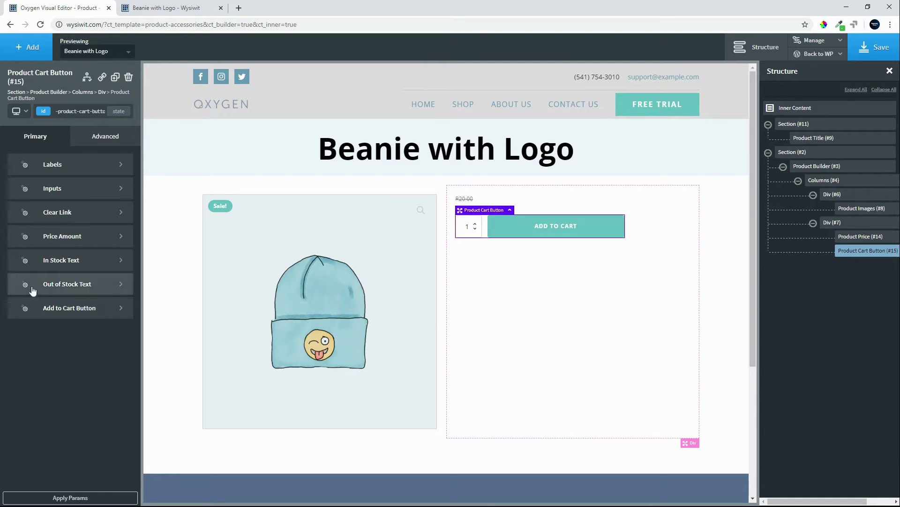
{"action": "left_click", "coordinate": [23, 49]}
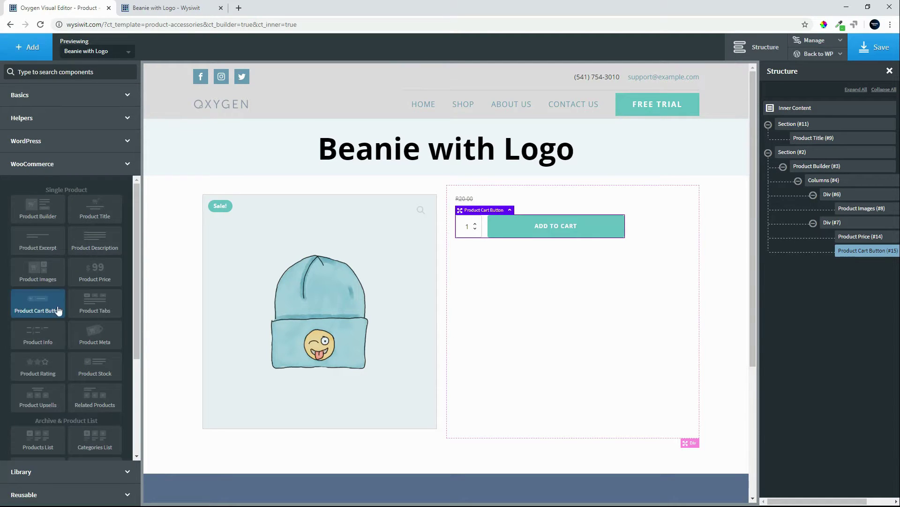
{"action": "left_click", "coordinate": [94, 335]}
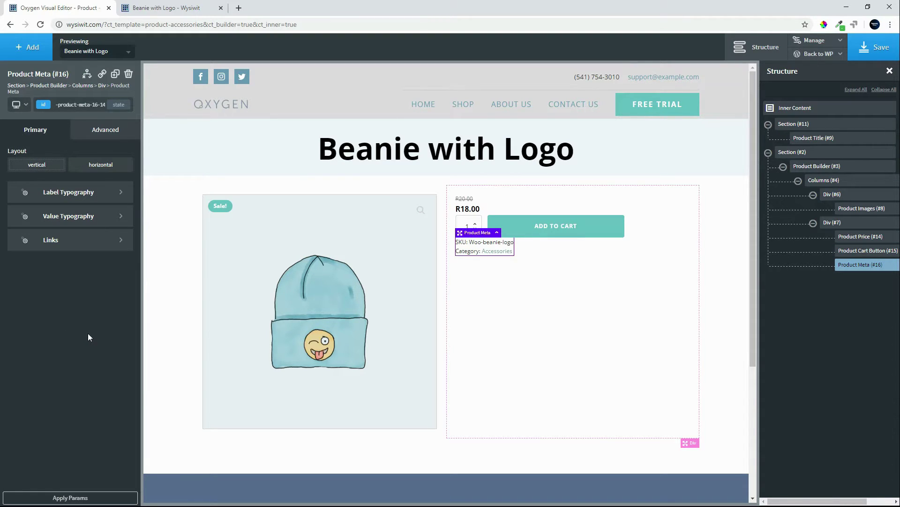
Add a Product Excerpt element to the second column and place it above the Product Price.
{"action": "left_click", "coordinate": [23, 48]}
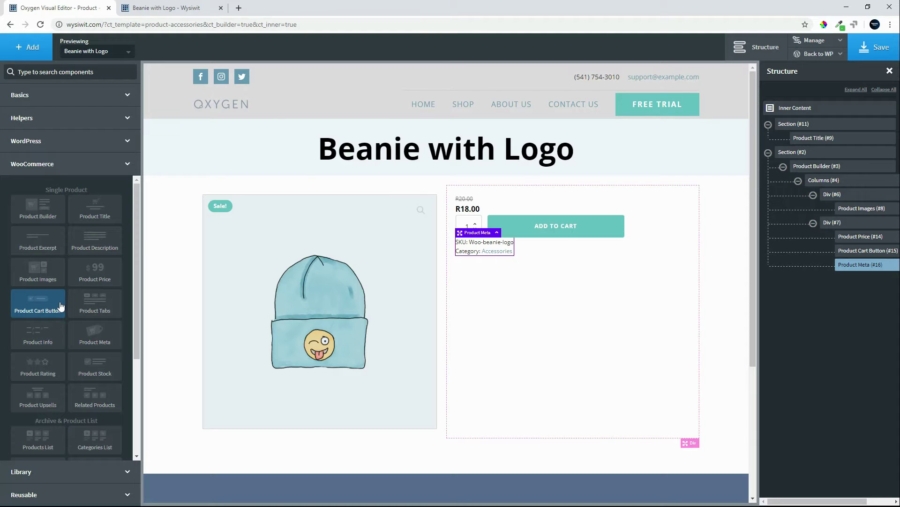
{"action": "left_click", "coordinate": [37, 241]}
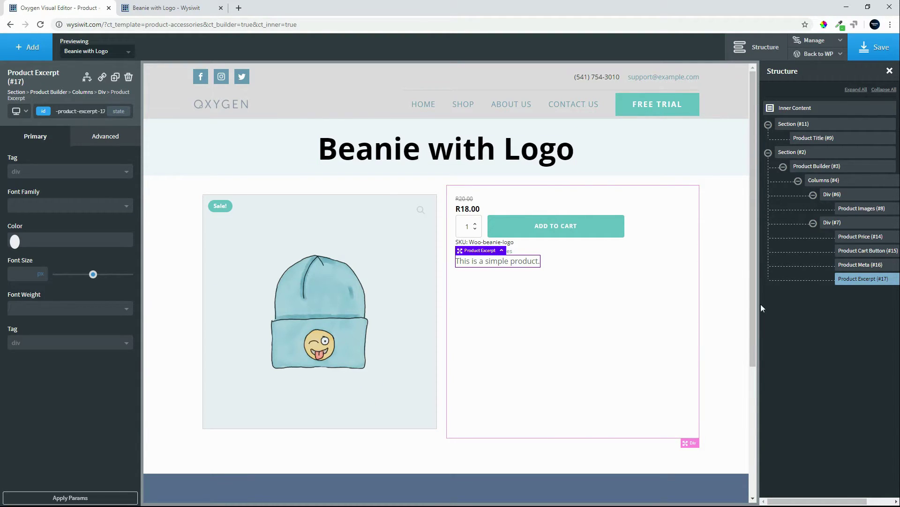
{"action": "left_click_drag", "start_coordinate": [852, 281], "coordinate": [851, 232]}
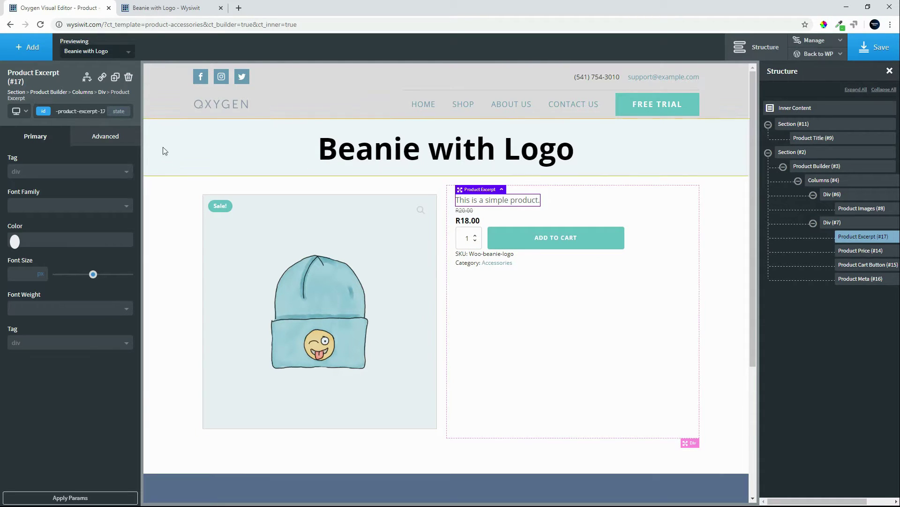
Set the Product Excerpt's bottom margin to 20 px.
{"action": "left_click", "coordinate": [101, 136]}
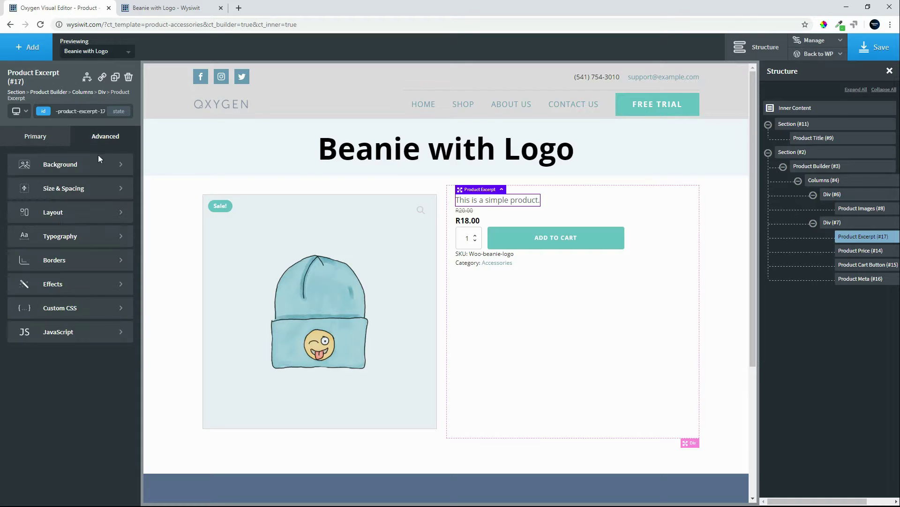
{"action": "left_click", "coordinate": [77, 189]}
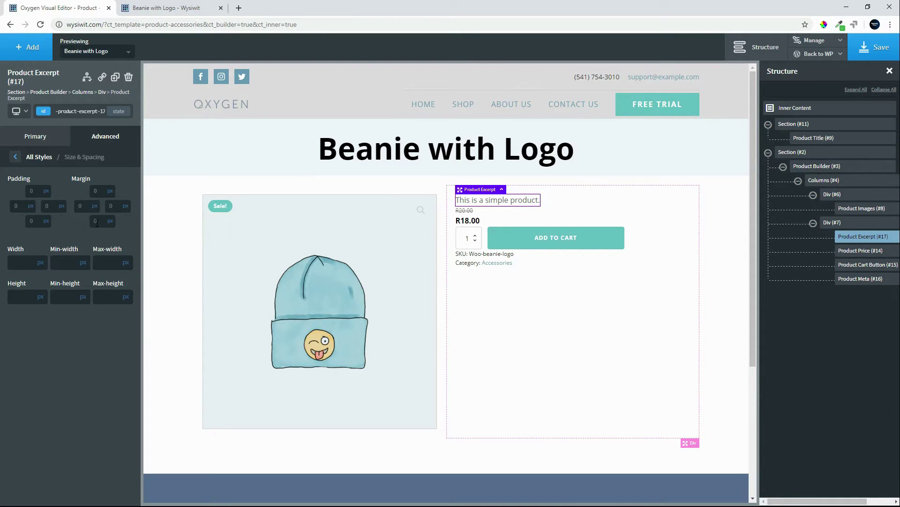
{"action": "mouse_move", "coordinate": [124, 239]}
{"action": "type", "text": "20"}
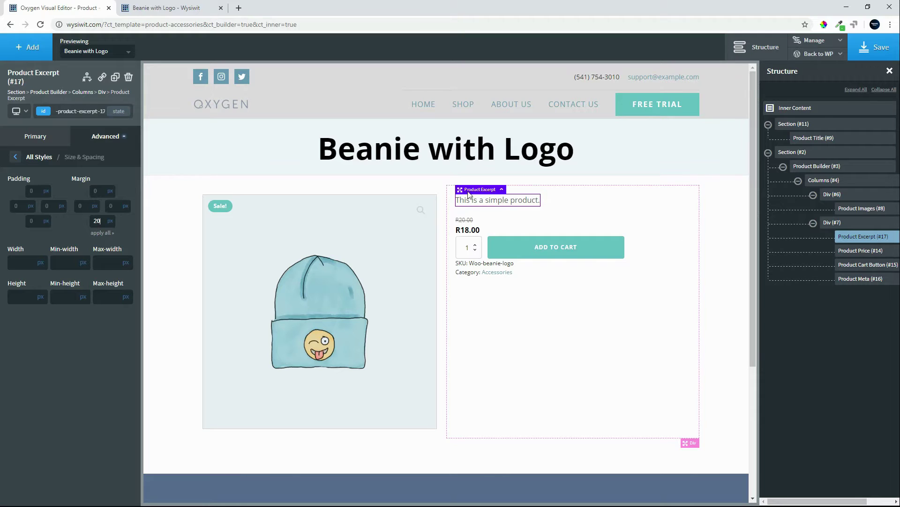
Set the Product Price's text color to the global color Blue.
{"action": "left_click", "coordinate": [848, 254]}
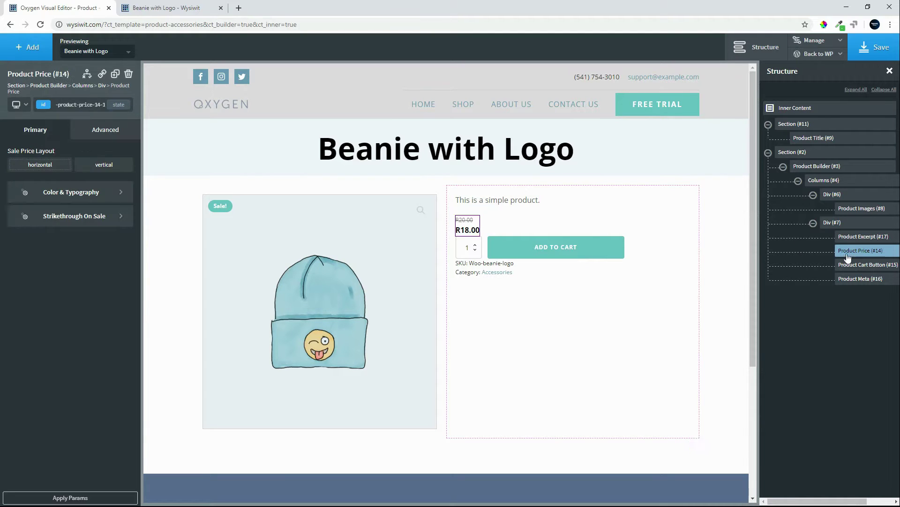
{"action": "left_click", "coordinate": [84, 192]}
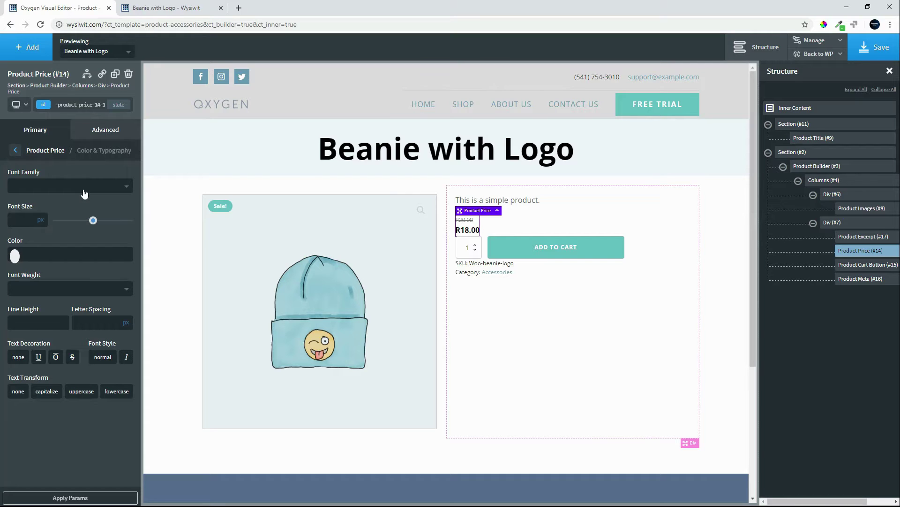
{"action": "left_click", "coordinate": [15, 256]}
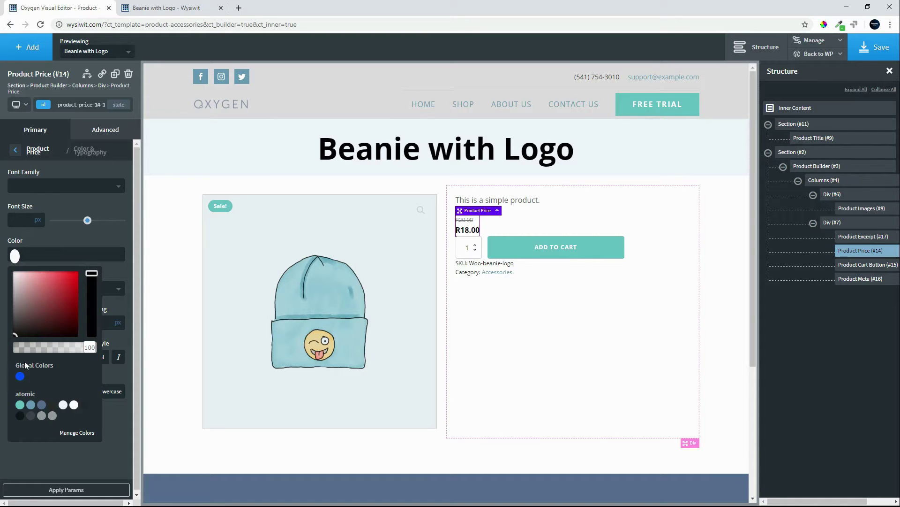
{"action": "left_click", "coordinate": [20, 376]}
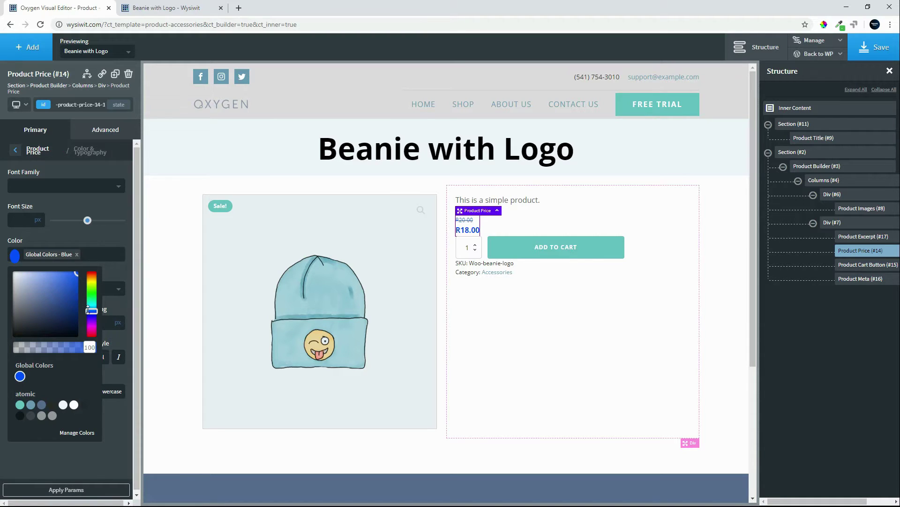
{"action": "left_click_drag", "start_coordinate": [88, 310], "coordinate": [109, 315]}
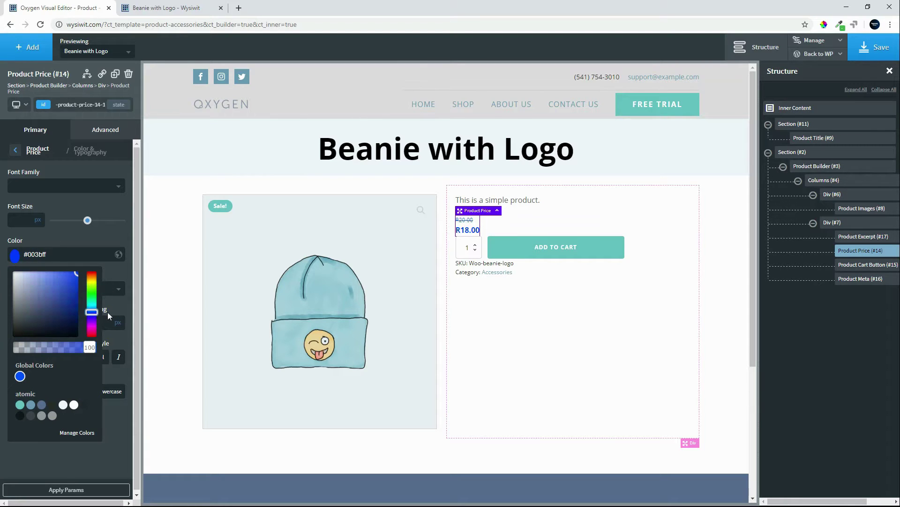
{"action": "left_click", "coordinate": [20, 376]}
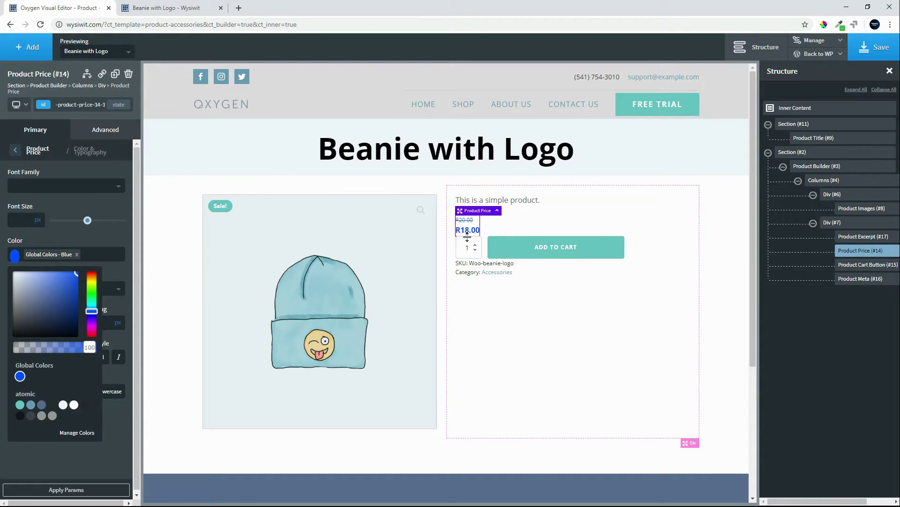
Style the Product Price's strikethrough-on-sale text with color #ff0000 and a font size of 20 px.
{"action": "left_click", "coordinate": [16, 151]}
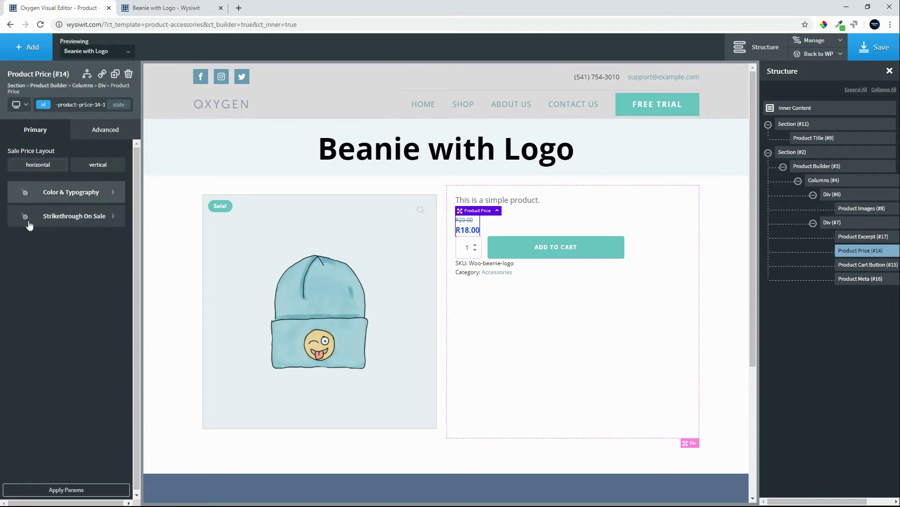
{"action": "left_click", "coordinate": [62, 216]}
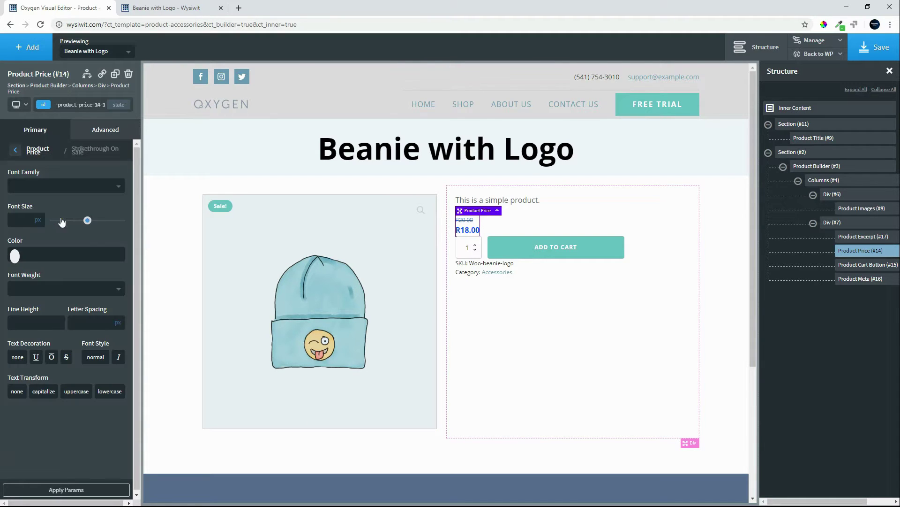
{"action": "left_click", "coordinate": [15, 257]}
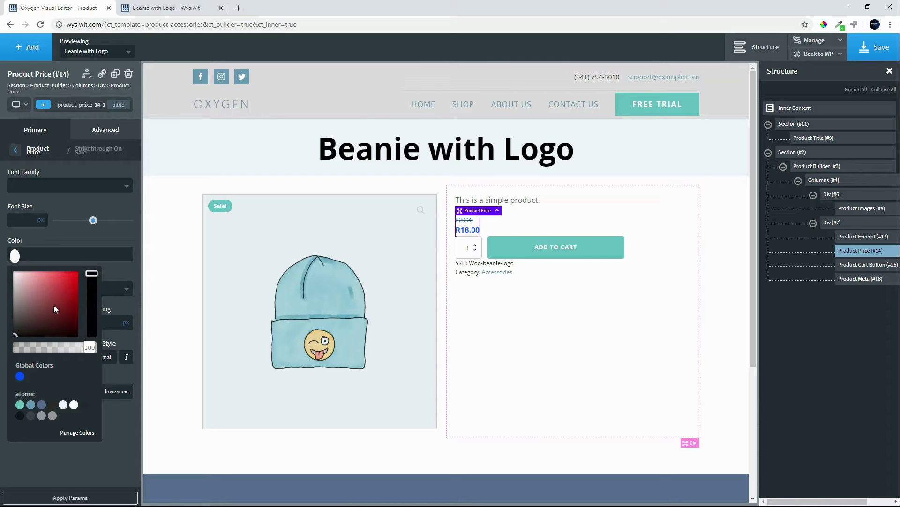
{"action": "left_click_drag", "start_coordinate": [54, 309], "coordinate": [82, 265]}
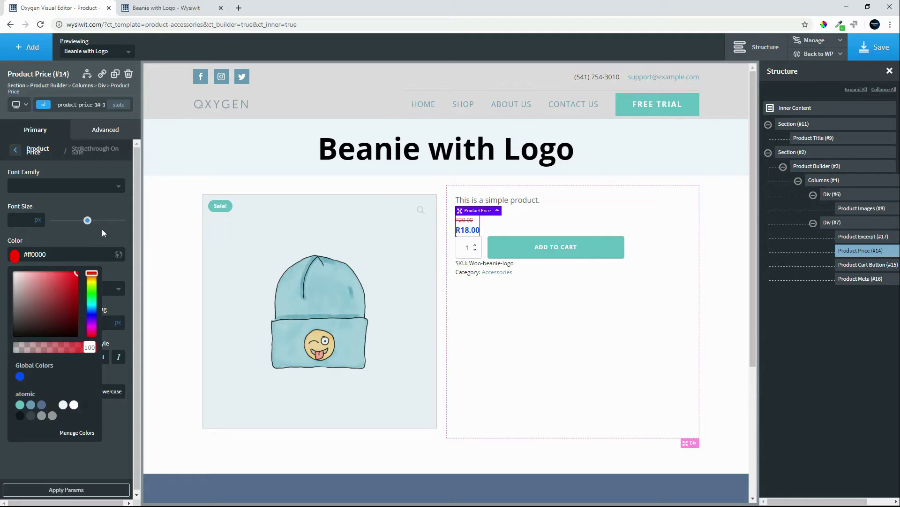
{"action": "left_click", "coordinate": [21, 214]}
{"action": "type", "text": "20"}
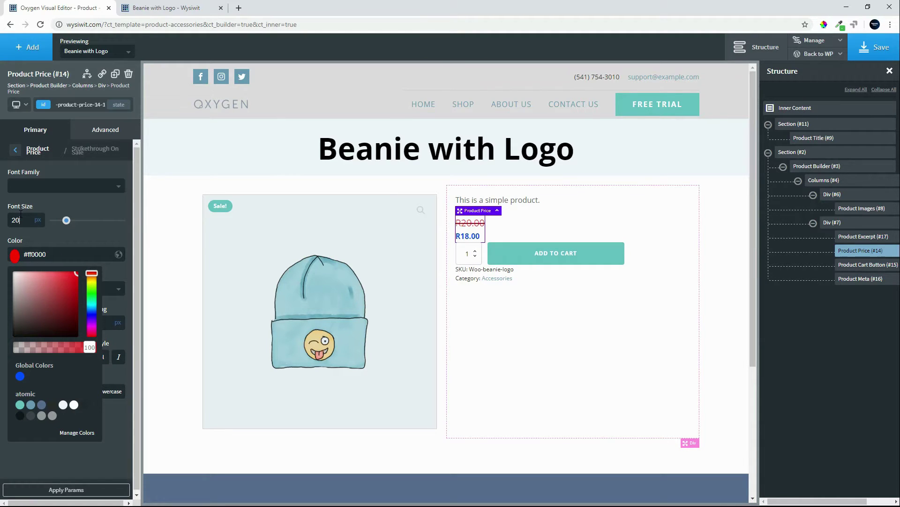
Set the Product Price's main typography to font size 25 px and font weight 600.
{"action": "left_click", "coordinate": [22, 152]}
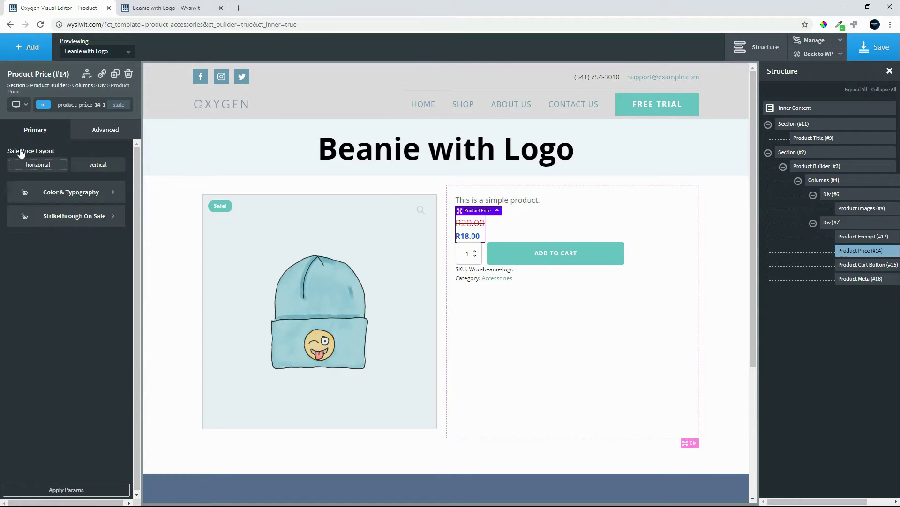
{"action": "left_click", "coordinate": [55, 191]}
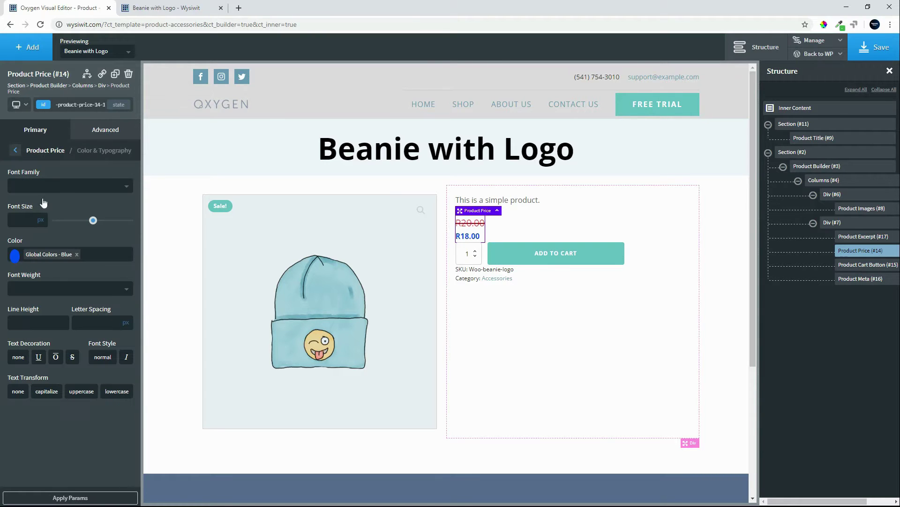
{"action": "left_click", "coordinate": [29, 218]}
{"action": "type", "text": "25"}
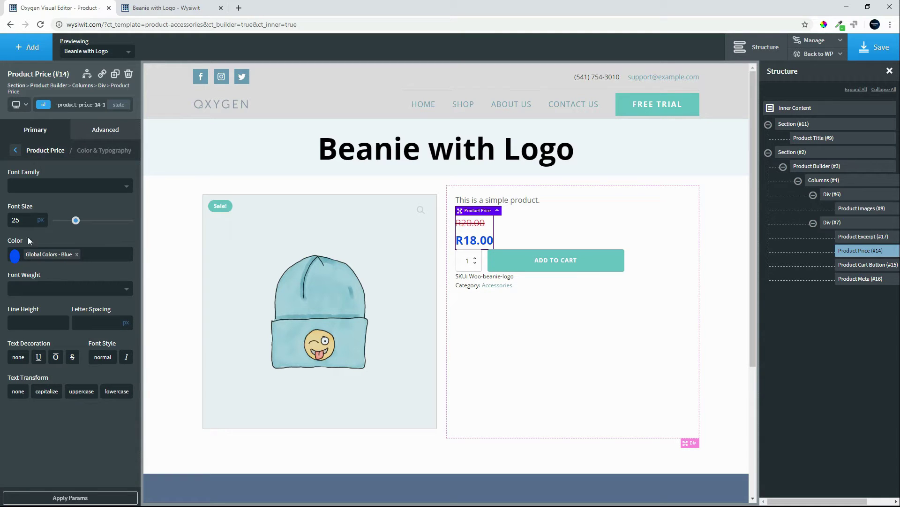
{"action": "left_click", "coordinate": [42, 288]}
{"action": "left_click", "coordinate": [26, 383]}
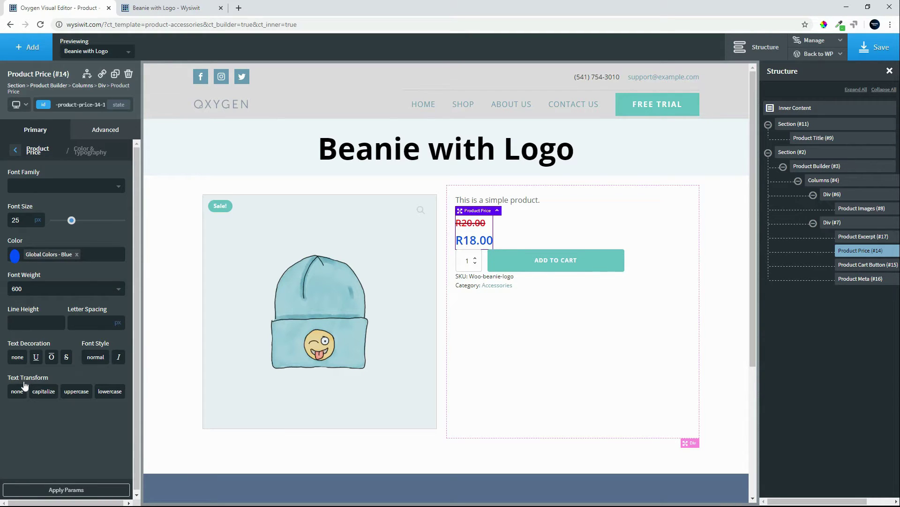
Set the Product Price's bottom margin to 20 px and select the second column's Div.
{"action": "left_click", "coordinate": [96, 131]}
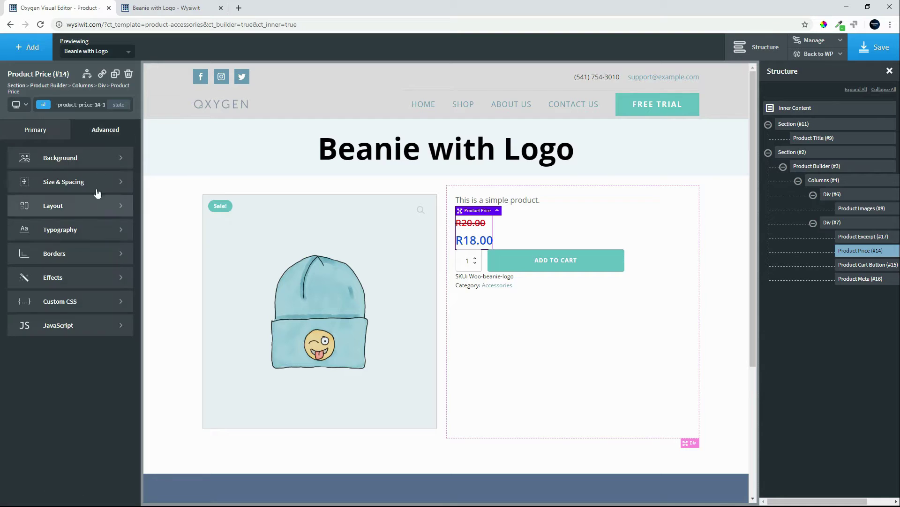
{"action": "left_click", "coordinate": [65, 183]}
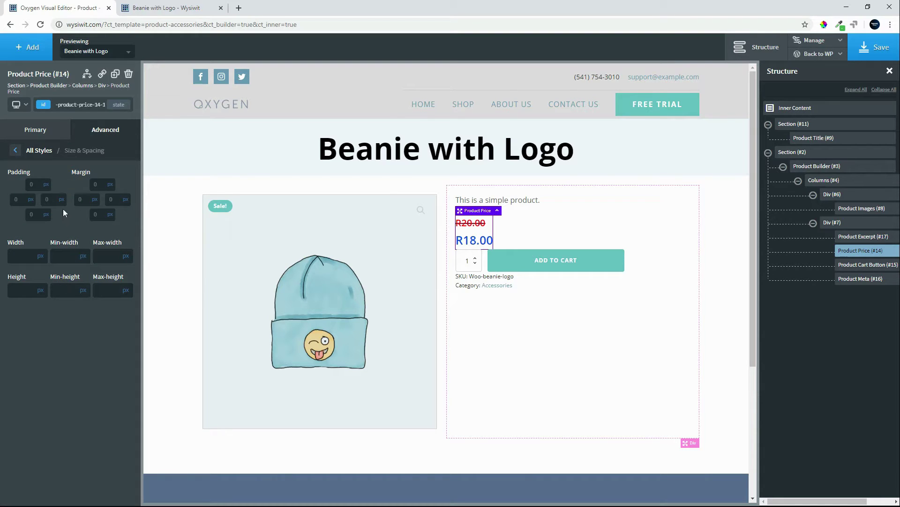
{"action": "left_click", "coordinate": [104, 214]}
{"action": "type", "text": "20"}
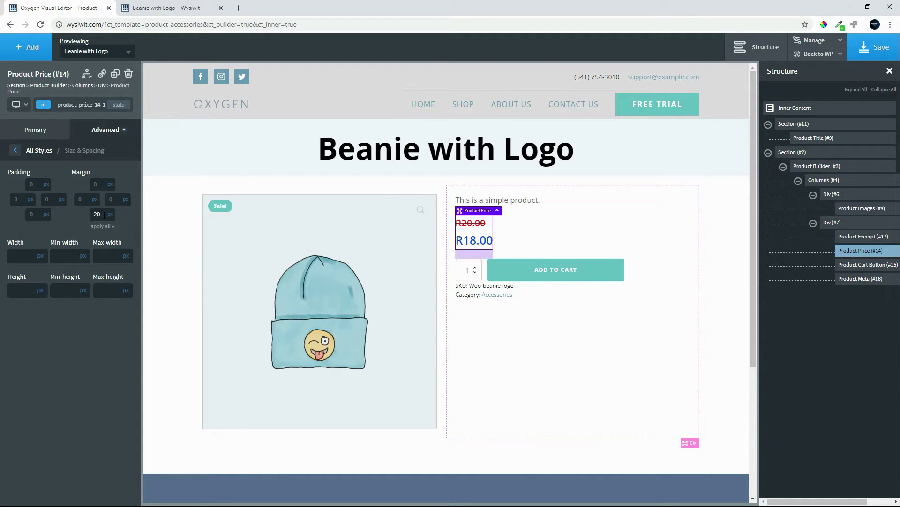
{"action": "left_click", "coordinate": [558, 360]}
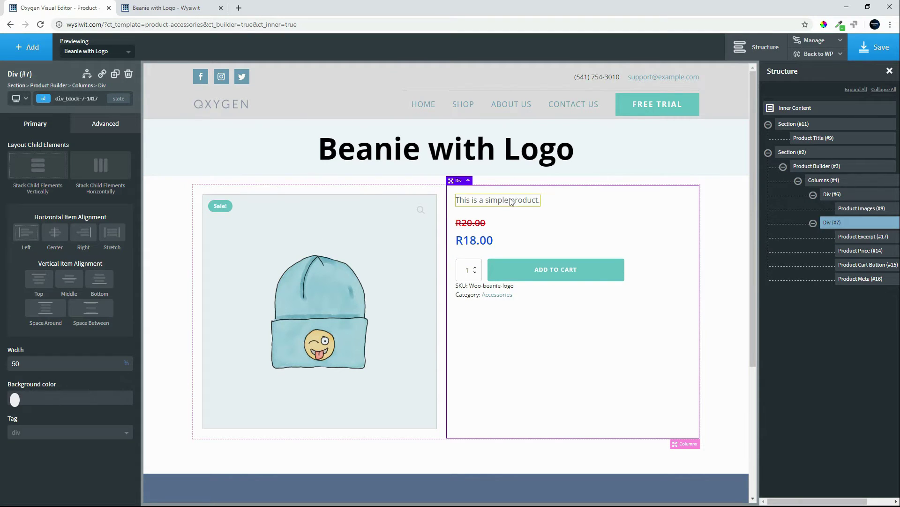
Choose a bright red as the label text color of the Product Cart Button.
{"action": "left_click", "coordinate": [508, 280]}
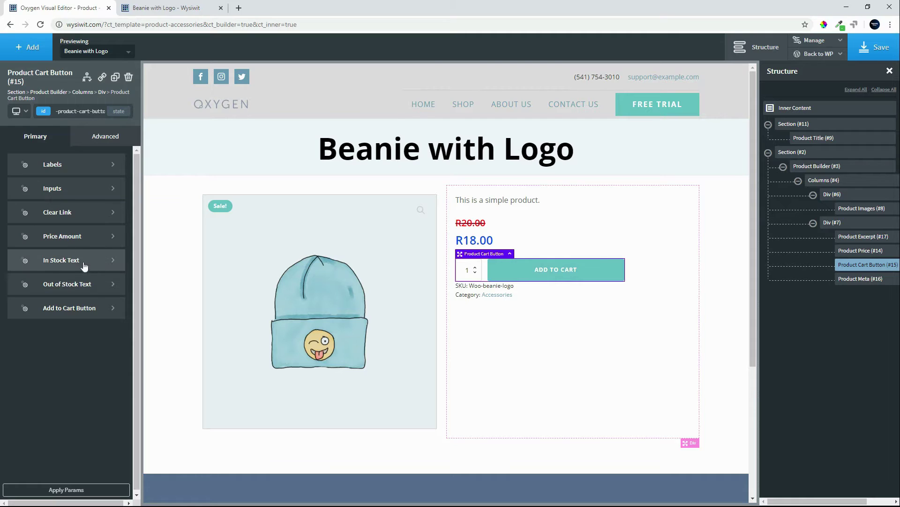
{"action": "left_click", "coordinate": [87, 165]}
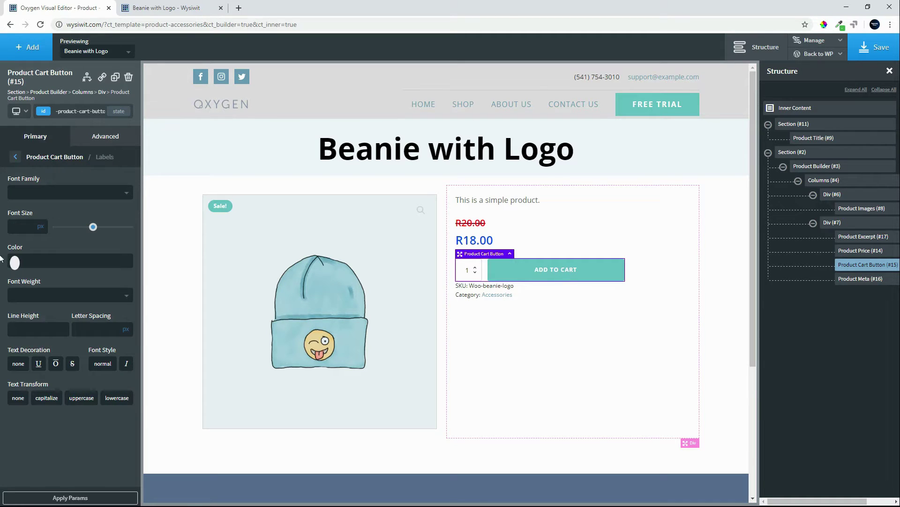
{"action": "left_click", "coordinate": [15, 262]}
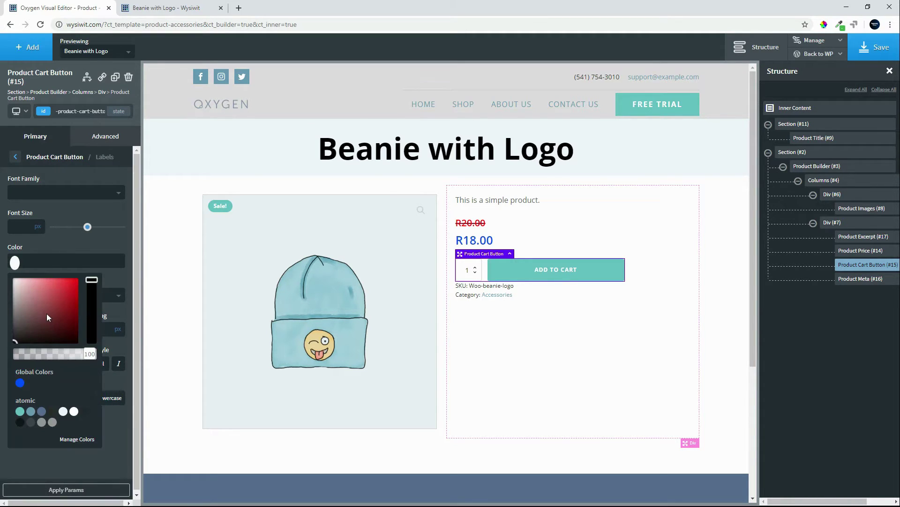
{"action": "left_click_drag", "start_coordinate": [46, 313], "coordinate": [76, 280]}
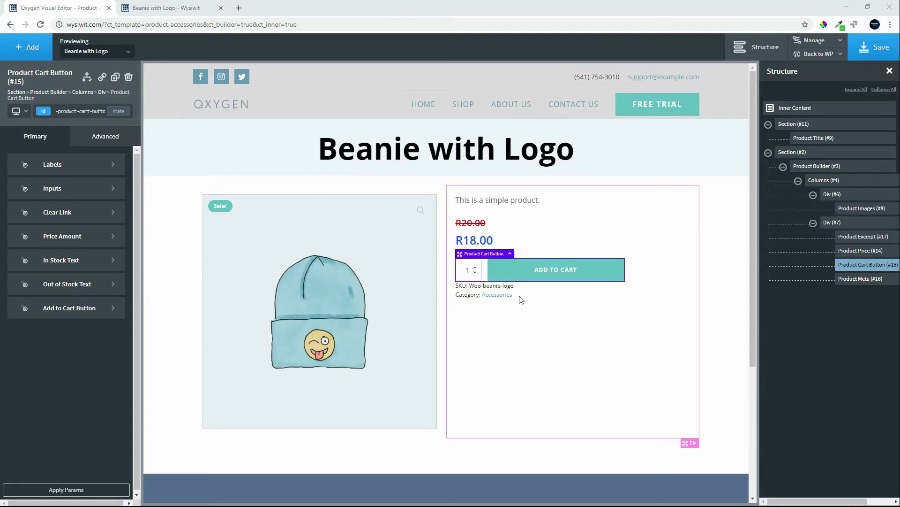
Set the Add to Cart button's background color to #ff0000 and save it as a global color named Red.
{"action": "left_click", "coordinate": [60, 308]}
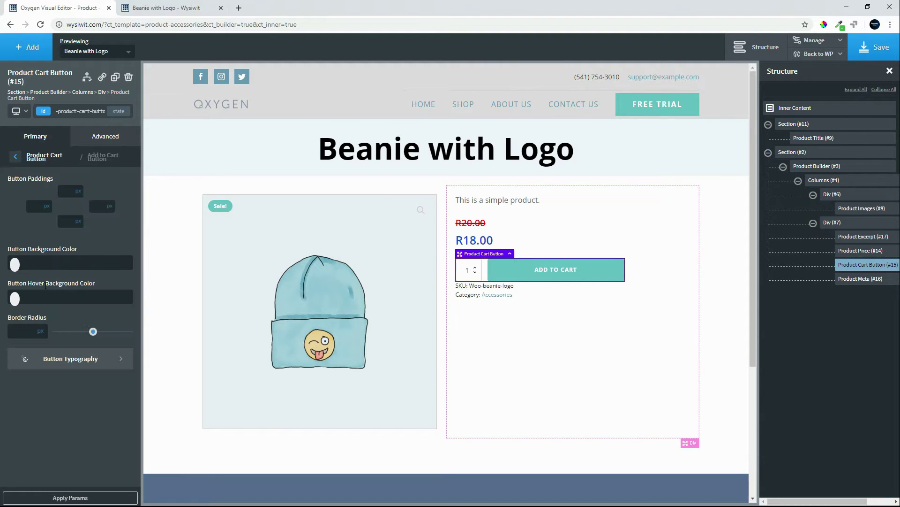
{"action": "left_click", "coordinate": [15, 264]}
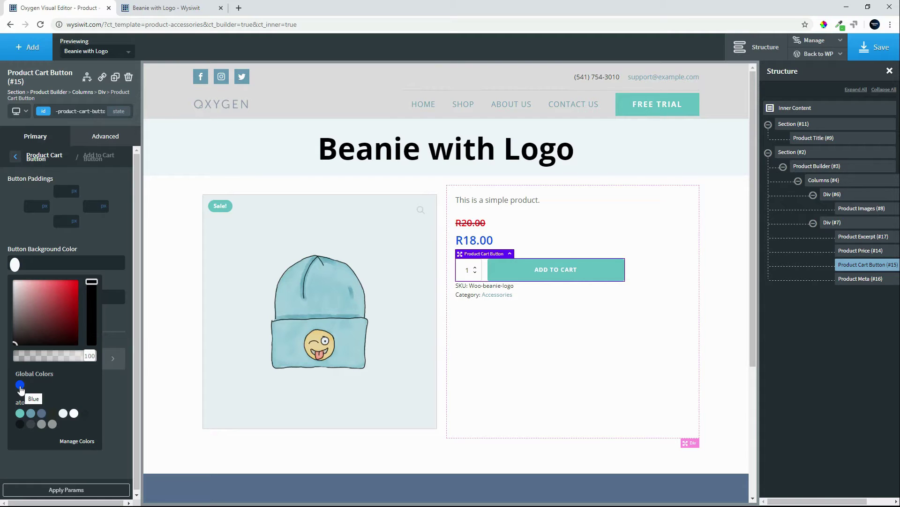
{"action": "left_click", "coordinate": [77, 281]}
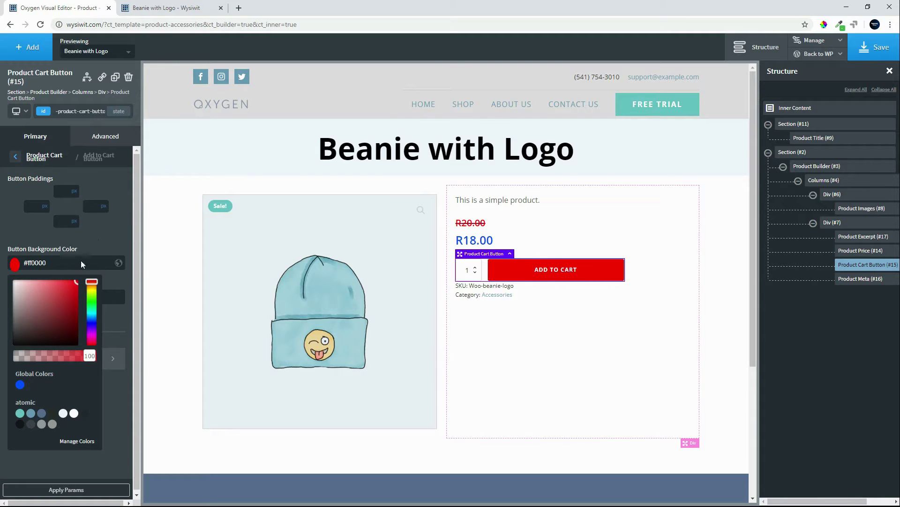
{"action": "left_click", "coordinate": [103, 234]}
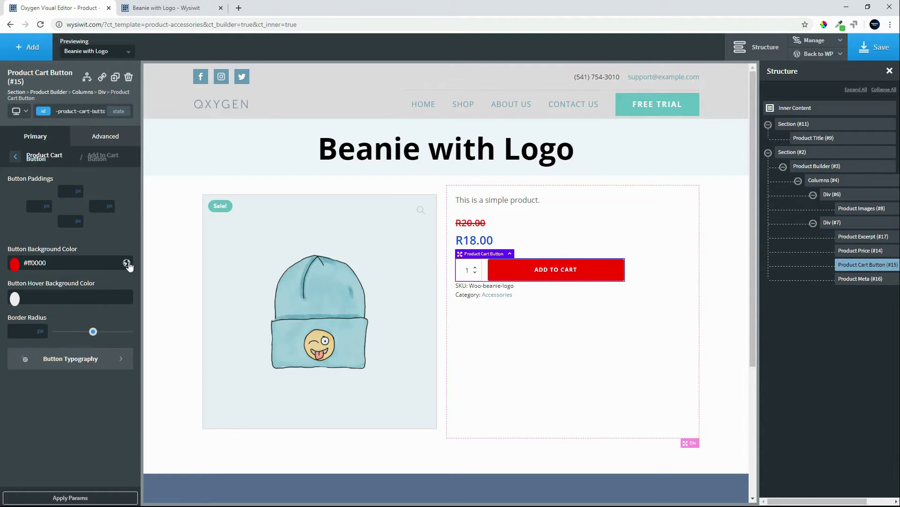
{"action": "left_click", "coordinate": [126, 262]}
{"action": "type", "text": "Red"}
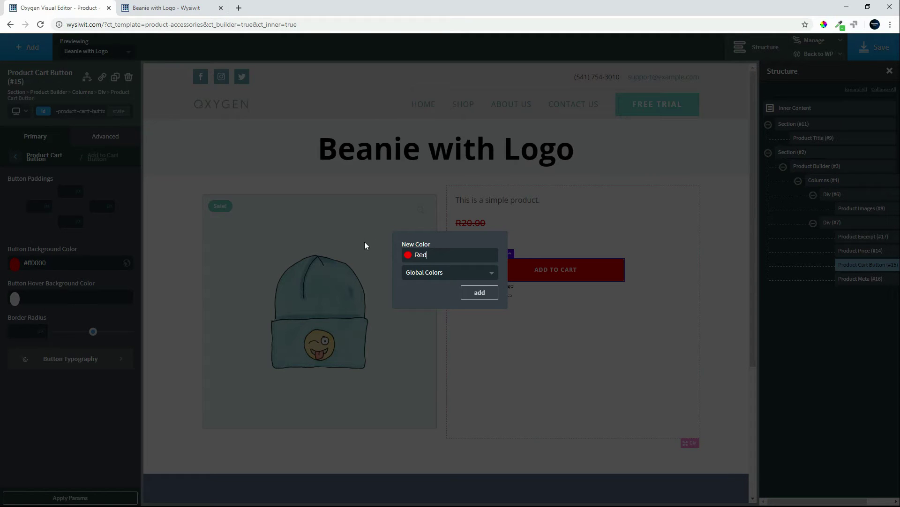
{"action": "left_click", "coordinate": [483, 293]}
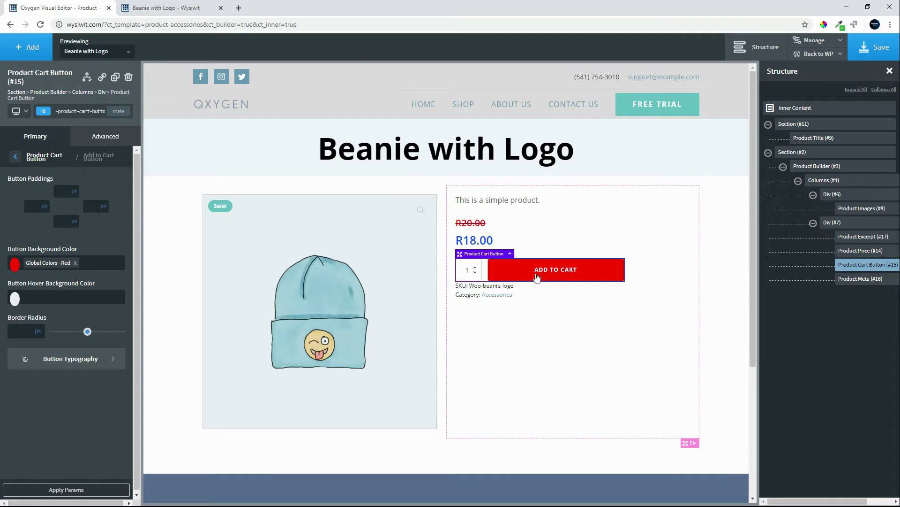
Set the Add to Cart button's hover background color to #a30000 and save it as a global color named Dark Red.
{"action": "left_click", "coordinate": [15, 298]}
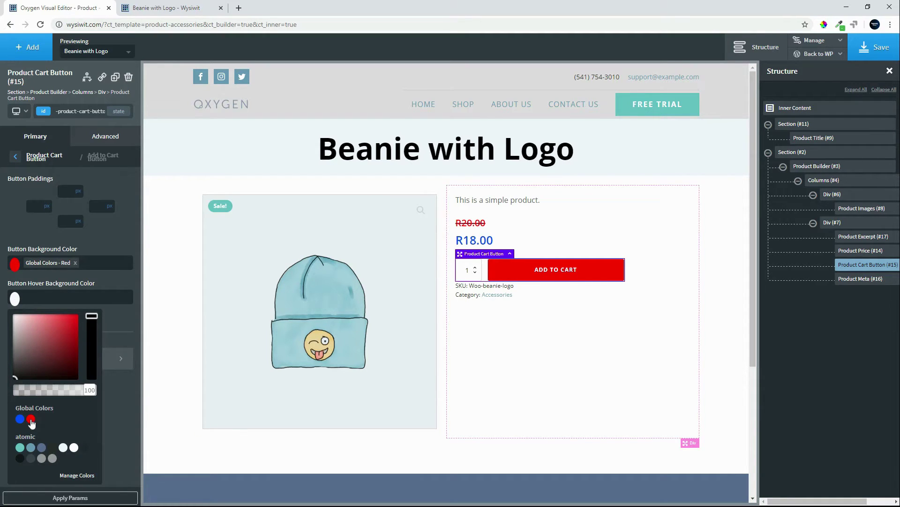
{"action": "left_click", "coordinate": [31, 419]}
{"action": "left_click_drag", "start_coordinate": [69, 332], "coordinate": [96, 337]}
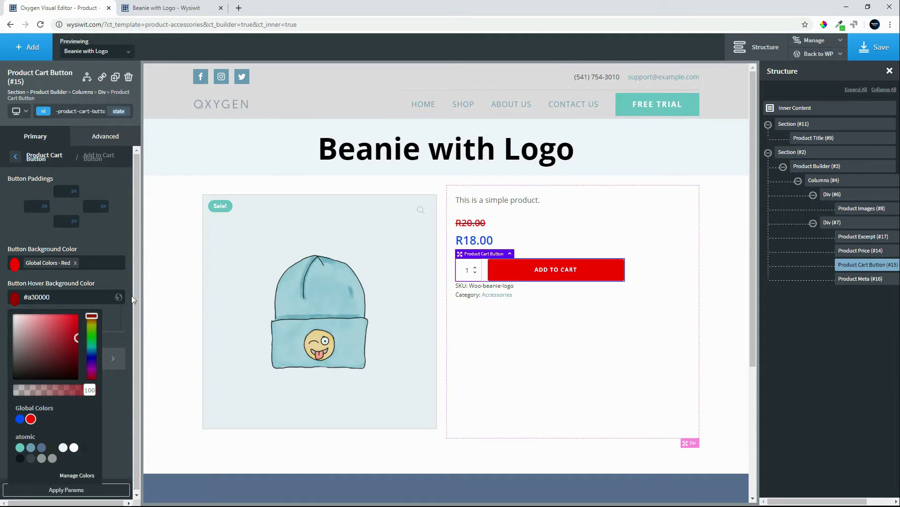
{"action": "left_click", "coordinate": [119, 299]}
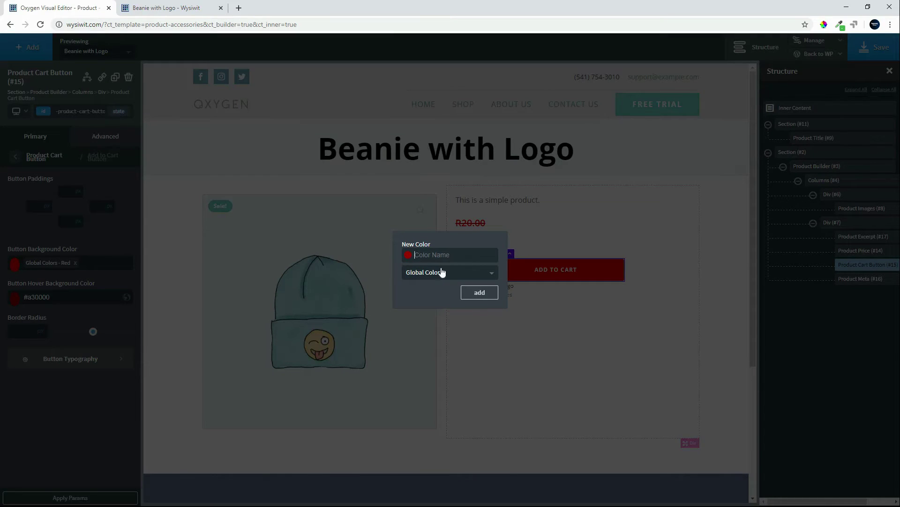
{"action": "type", "text": "Dark Red"}
{"action": "left_click", "coordinate": [479, 292]}
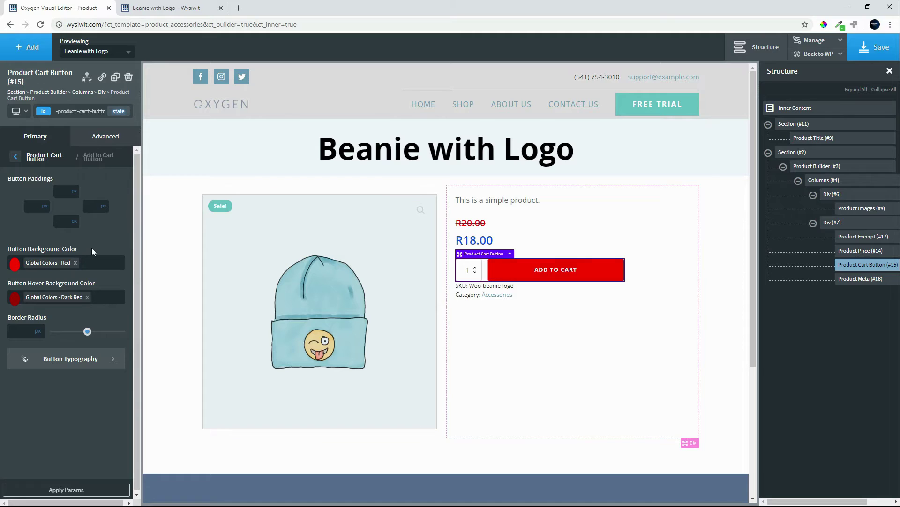
Set the Add to Cart button's typography to font size 25 px and font weight 500.
{"action": "left_click", "coordinate": [55, 362]}
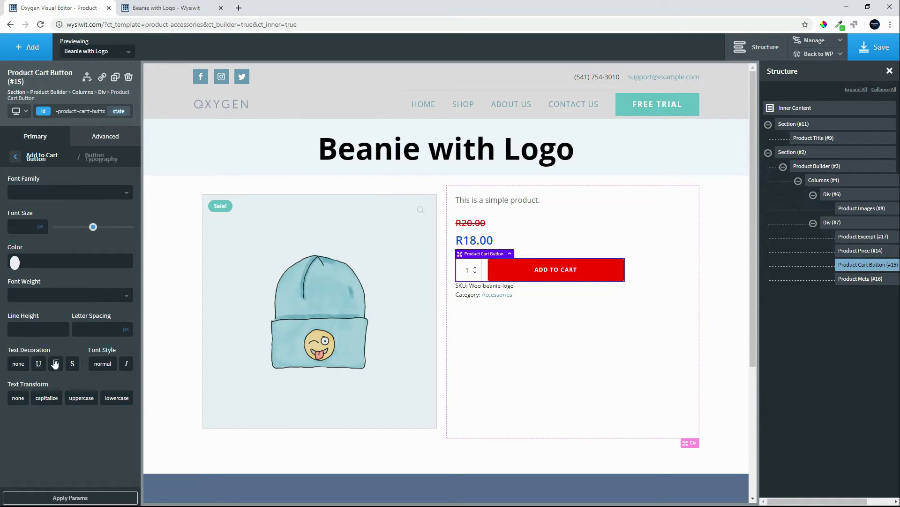
{"action": "left_click", "coordinate": [23, 225]}
{"action": "type", "text": "20"}
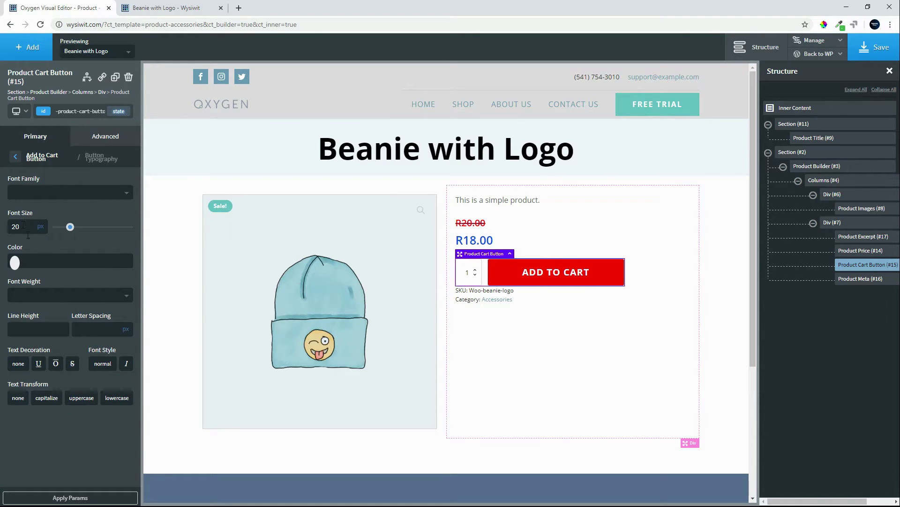
{"action": "left_click", "coordinate": [32, 295]}
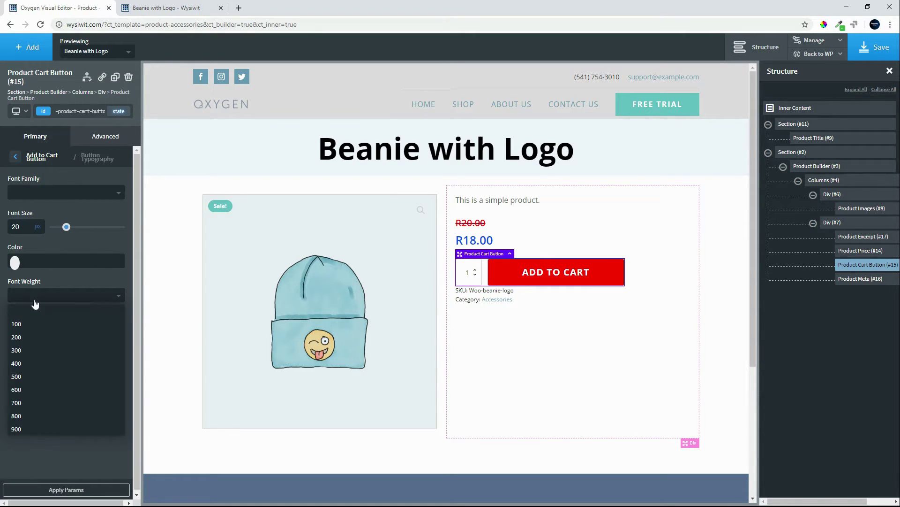
{"action": "left_click", "coordinate": [26, 376]}
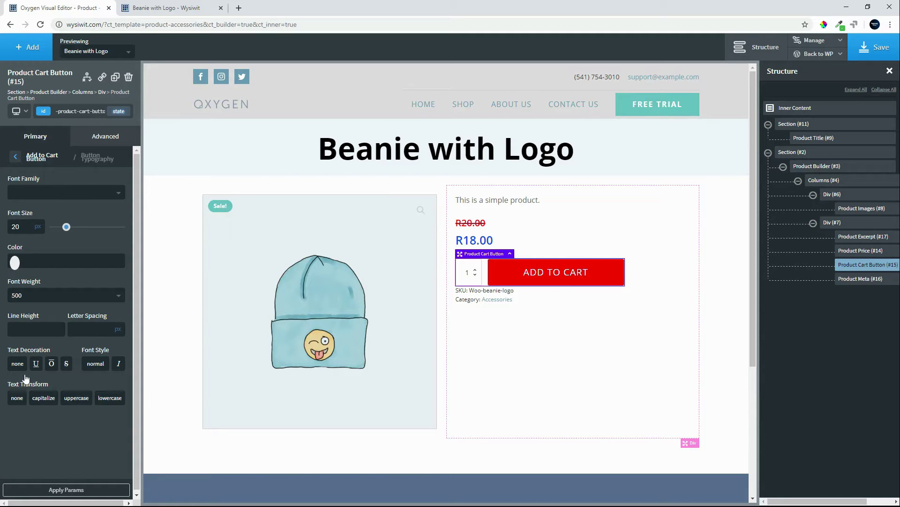
{"action": "double_click", "coordinate": [15, 226]}
{"action": "type", "text": "25"}
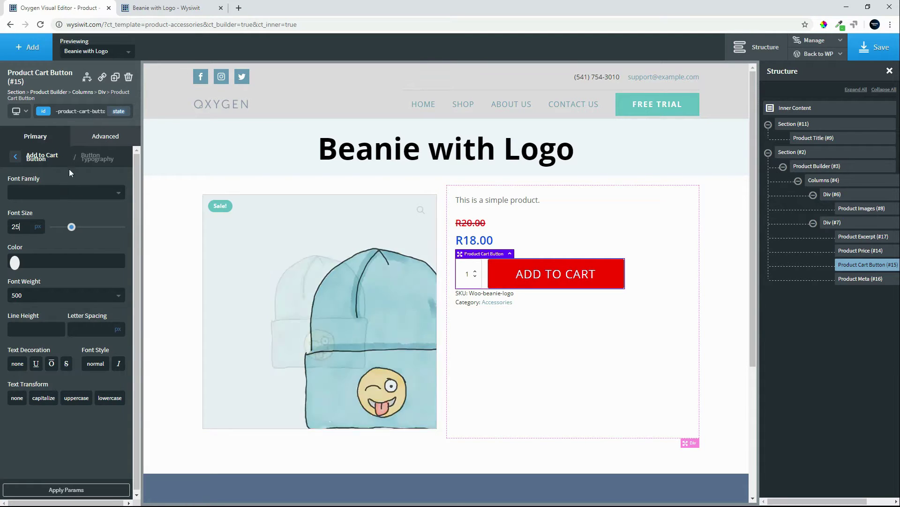
{"action": "left_click", "coordinate": [16, 157]}
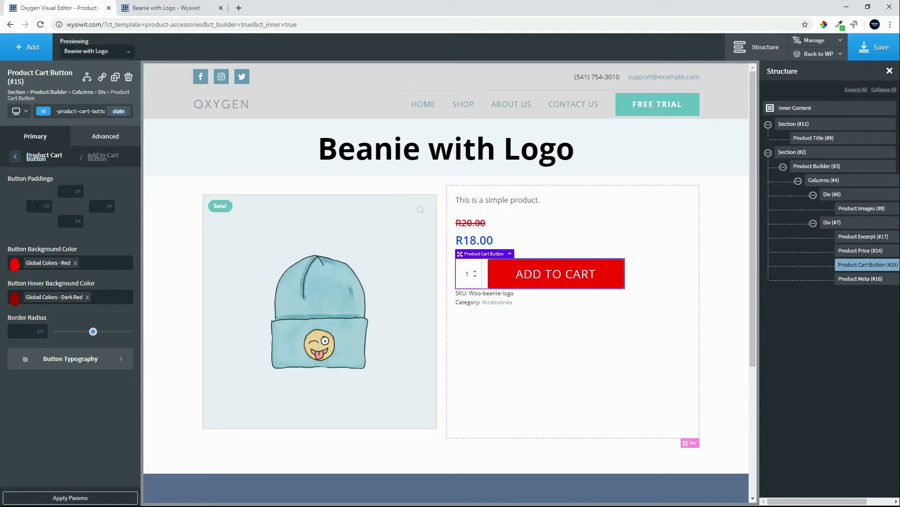
Set the Add to Cart button's top and bottom paddings to 20 px each.
{"action": "left_click", "coordinate": [70, 191]}
{"action": "type", "text": "20"}
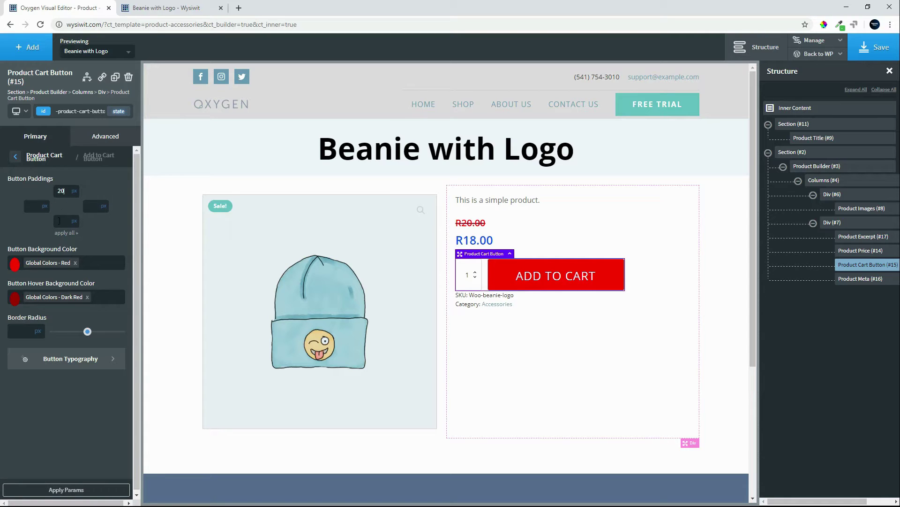
{"action": "left_click", "coordinate": [59, 221]}
{"action": "type", "text": "20"}
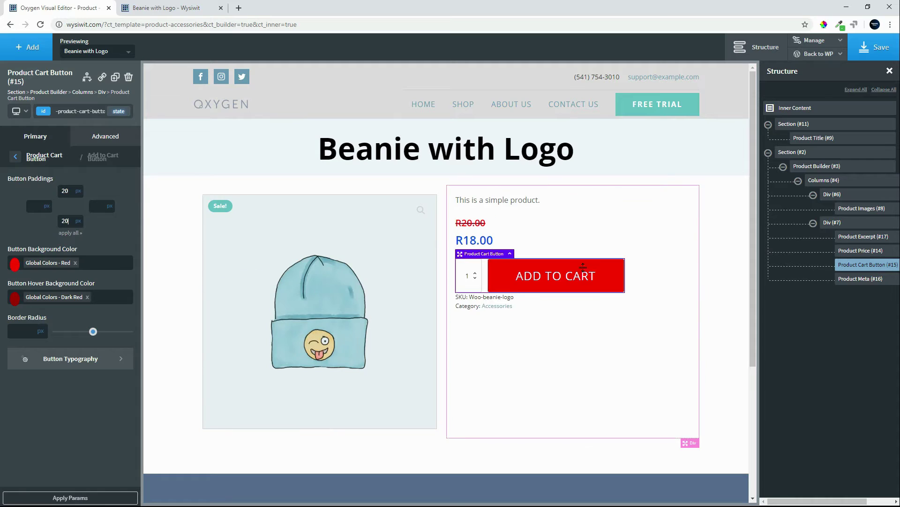
{"action": "left_click", "coordinate": [569, 340]}
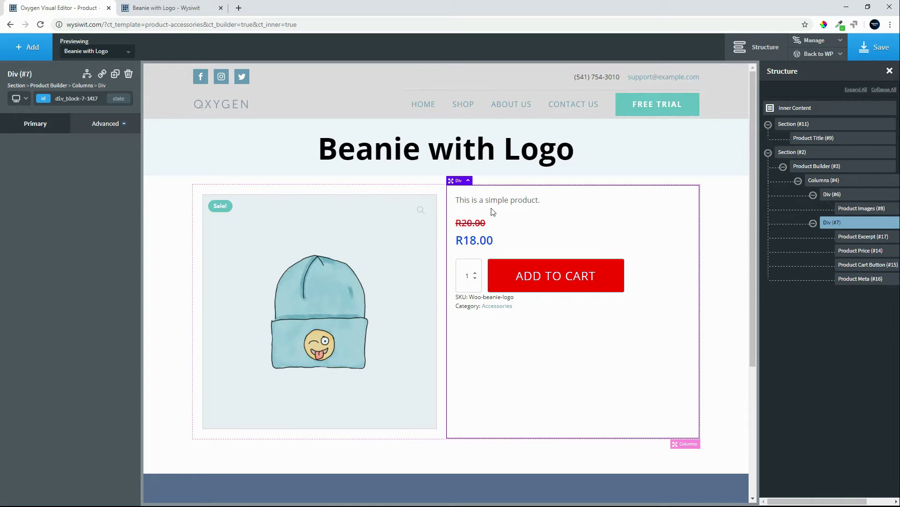
Give the Product Cart Button element a bottom margin of 20 px.
{"action": "left_click", "coordinate": [529, 280]}
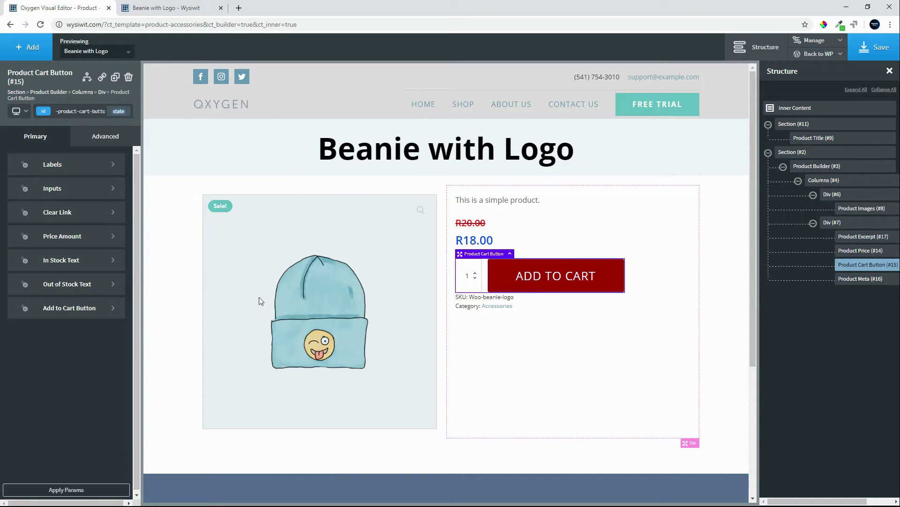
{"action": "left_click", "coordinate": [95, 308]}
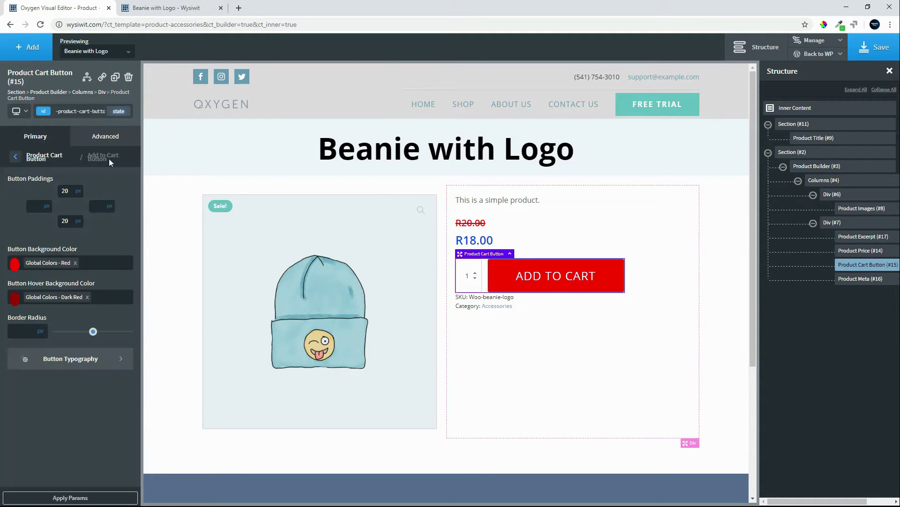
{"action": "left_click", "coordinate": [106, 138]}
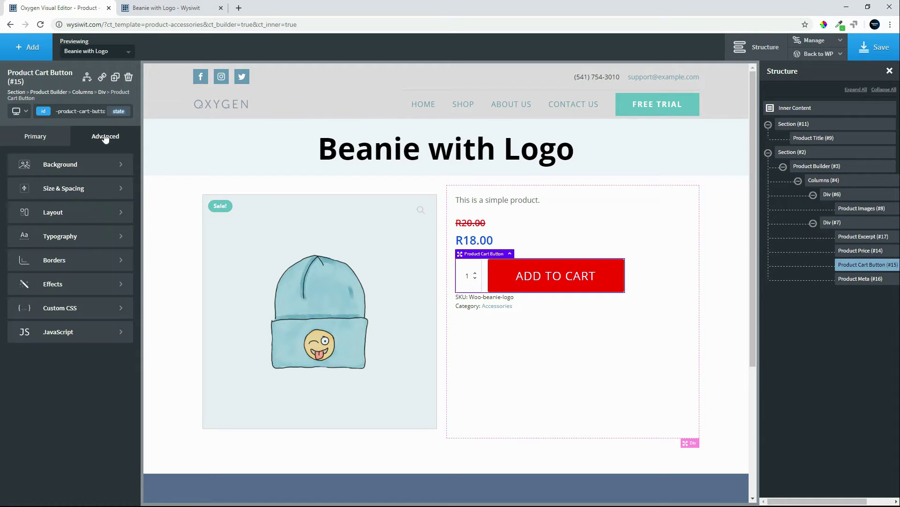
{"action": "left_click", "coordinate": [75, 189]}
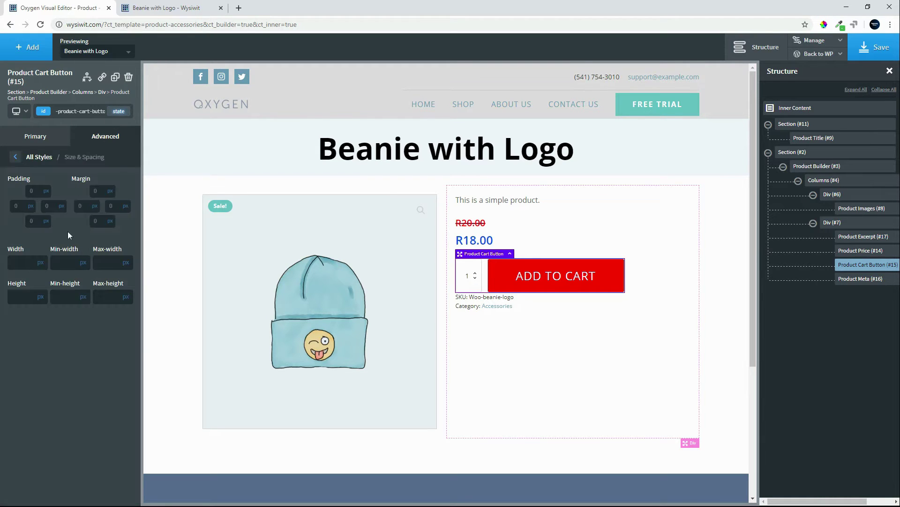
{"action": "left_click", "coordinate": [100, 221]}
{"action": "type", "text": "20"}
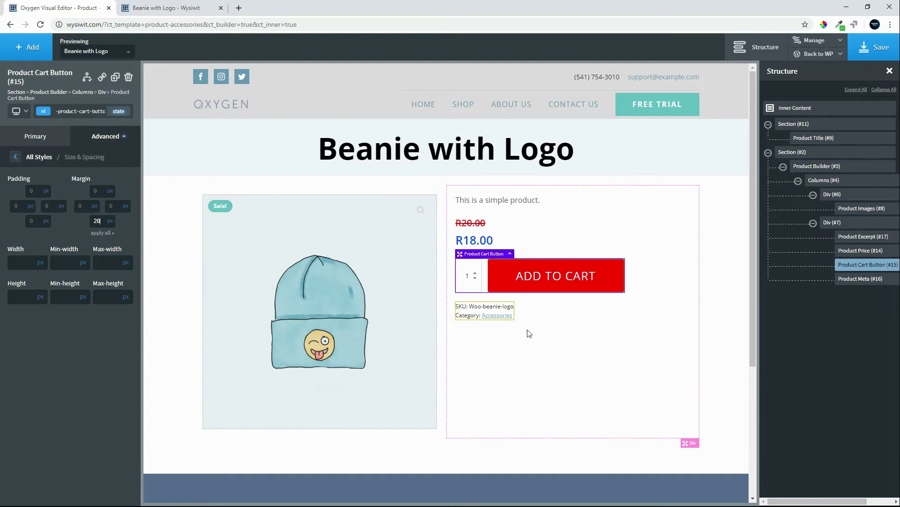
{"action": "left_click", "coordinate": [555, 340]}
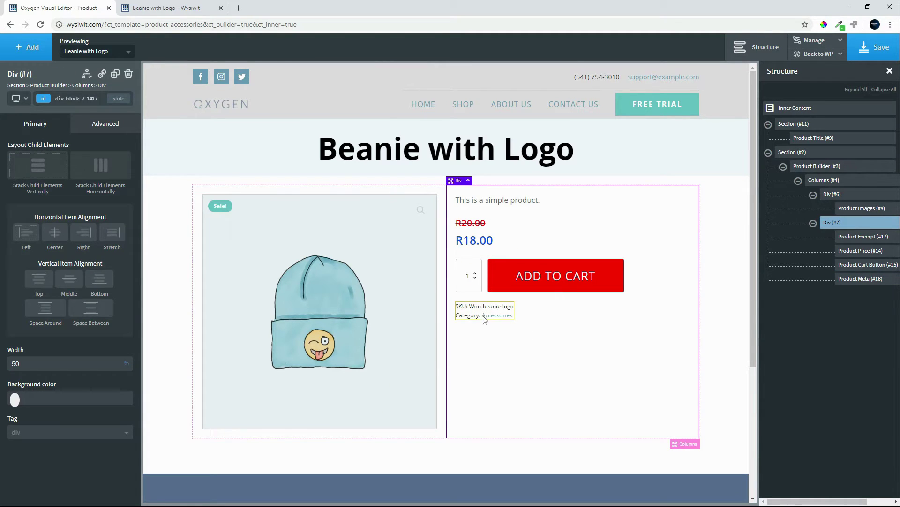
Set the Product Meta's value typography to font size 16 px.
{"action": "left_click", "coordinate": [498, 318]}
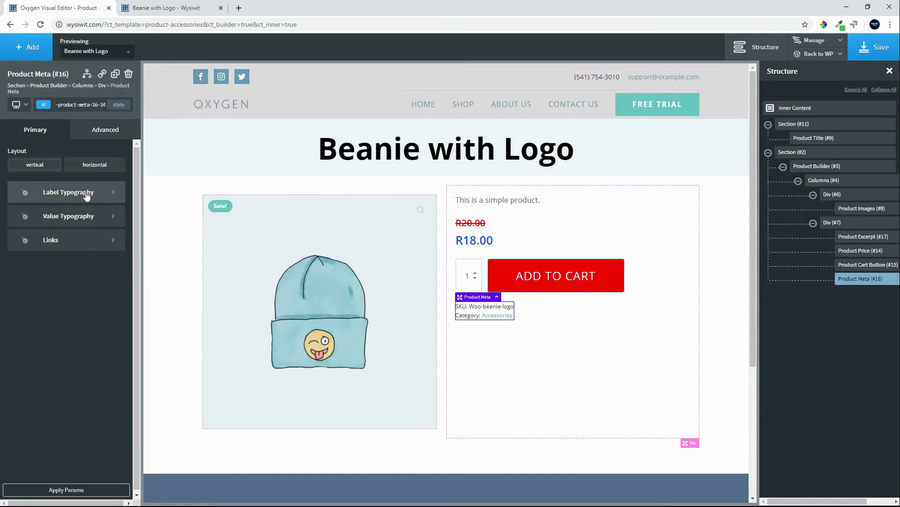
{"action": "left_click", "coordinate": [82, 248]}
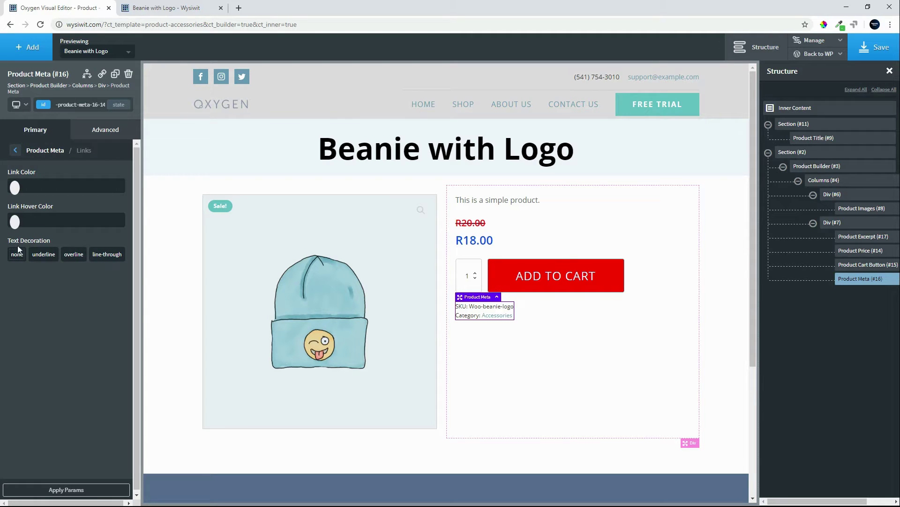
{"action": "left_click", "coordinate": [14, 150]}
{"action": "left_click", "coordinate": [63, 215]}
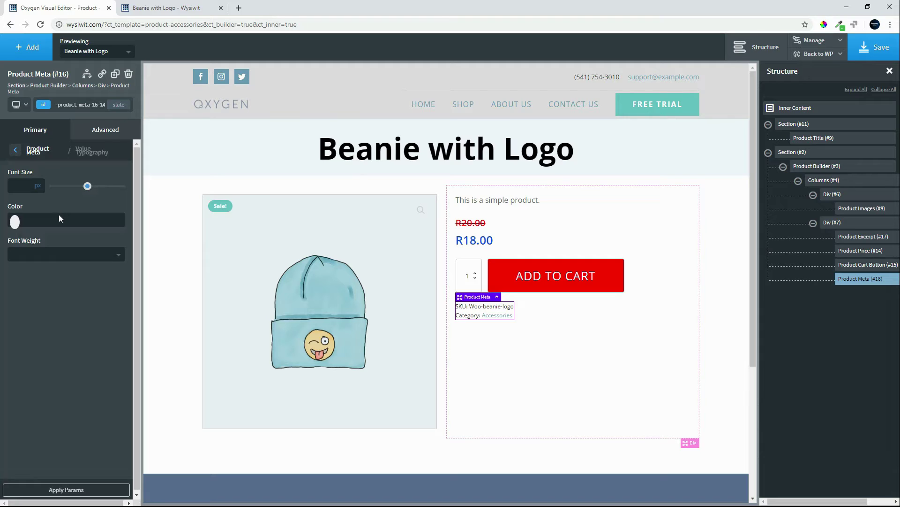
{"action": "left_click", "coordinate": [22, 185]}
{"action": "type", "text": "1"}
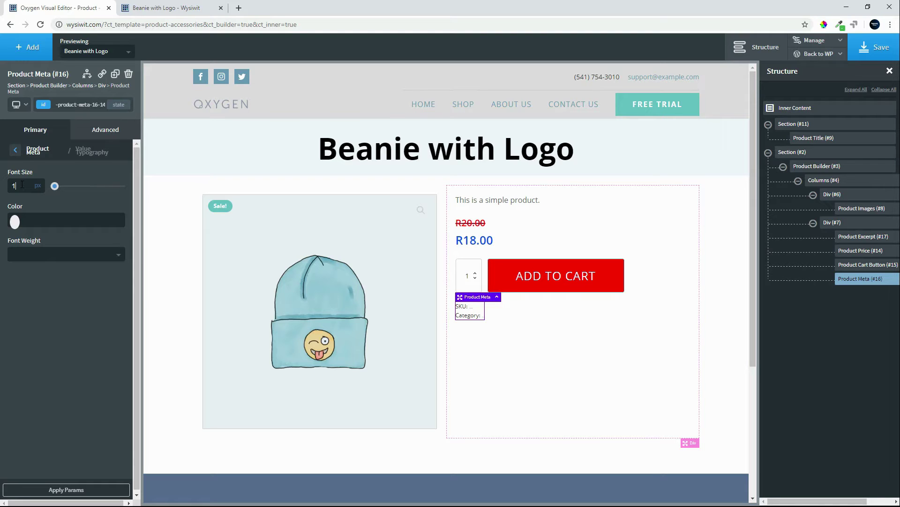
{"action": "type", "text": "6"}
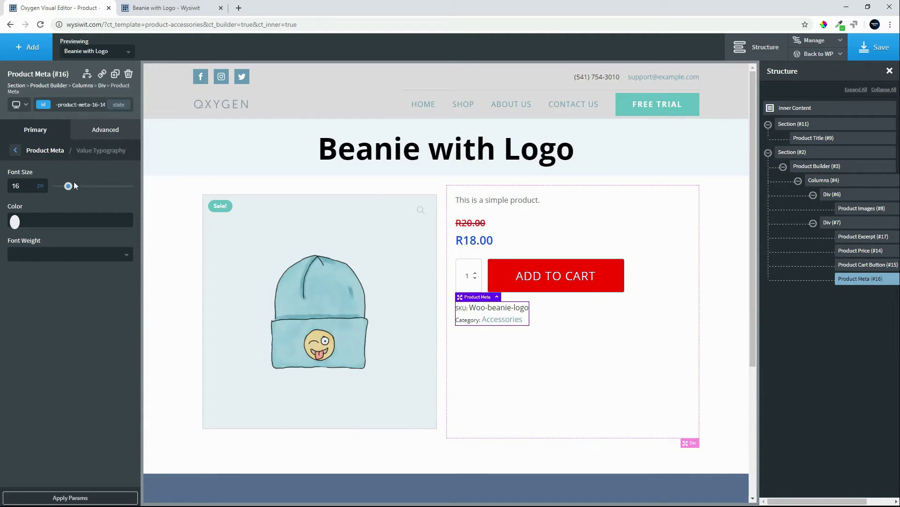
{"action": "left_click", "coordinate": [16, 150]}
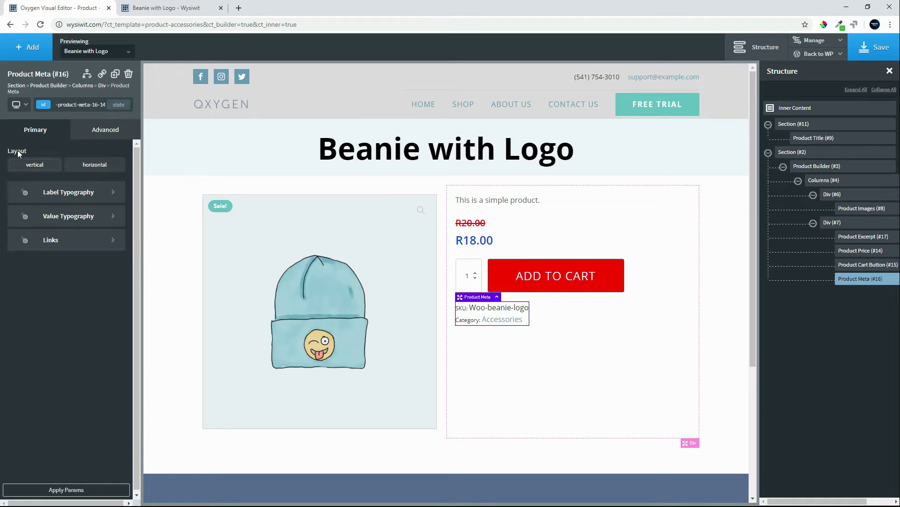
Set the Product Meta's label typography to font size 16 px.
{"action": "left_click", "coordinate": [77, 193]}
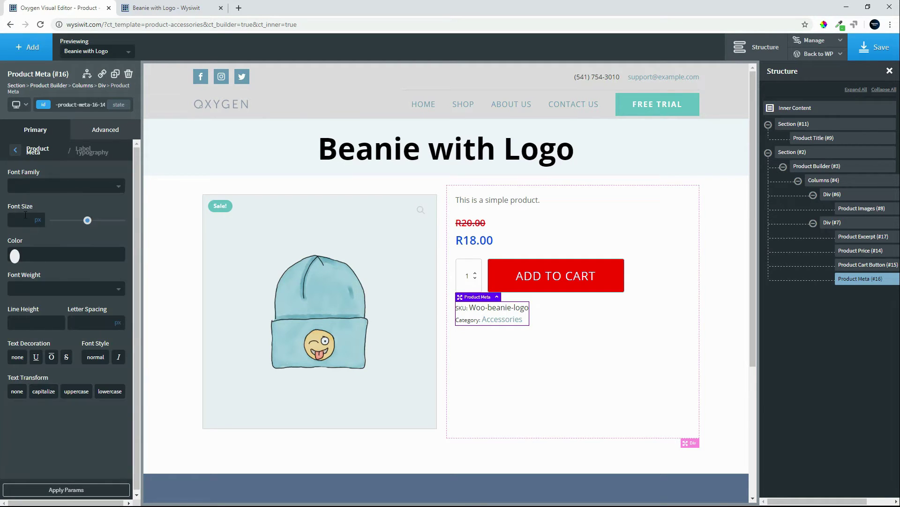
{"action": "type", "text": "16"}
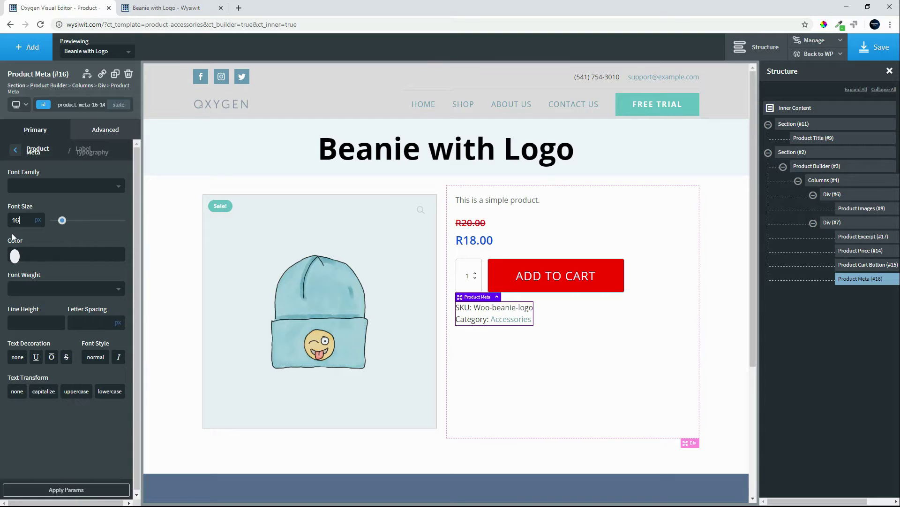
{"action": "left_click", "coordinate": [588, 356]}
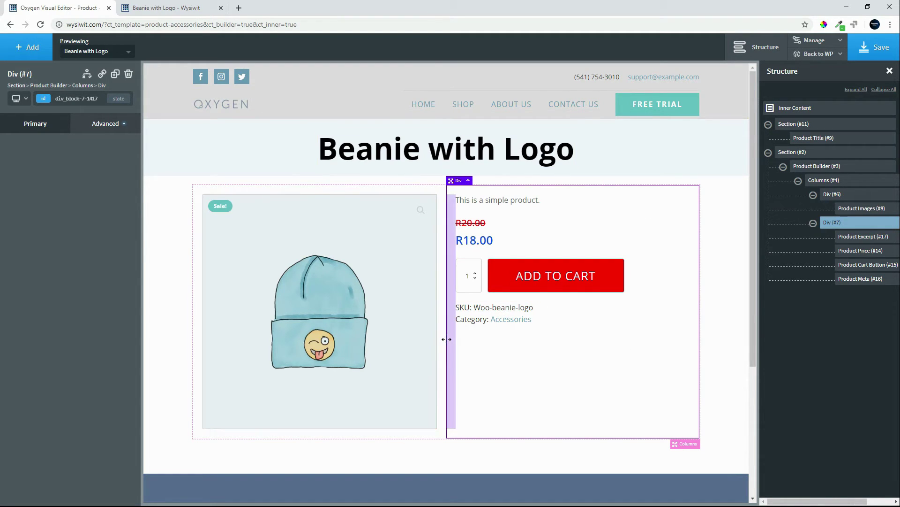
Set the padding of the first column's Div, which holds the product images, to 0 px on all four sides.
{"action": "left_click", "coordinate": [412, 194]}
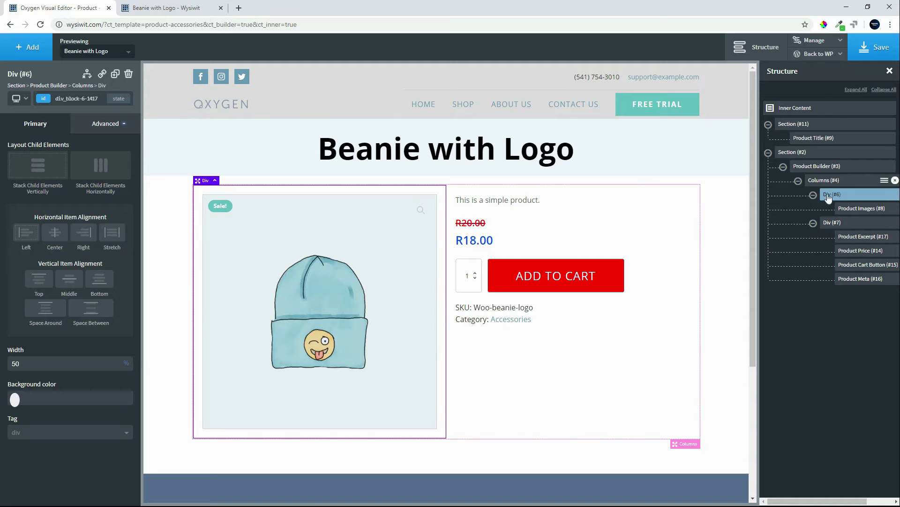
{"action": "left_click", "coordinate": [100, 128]}
{"action": "left_click", "coordinate": [69, 177]}
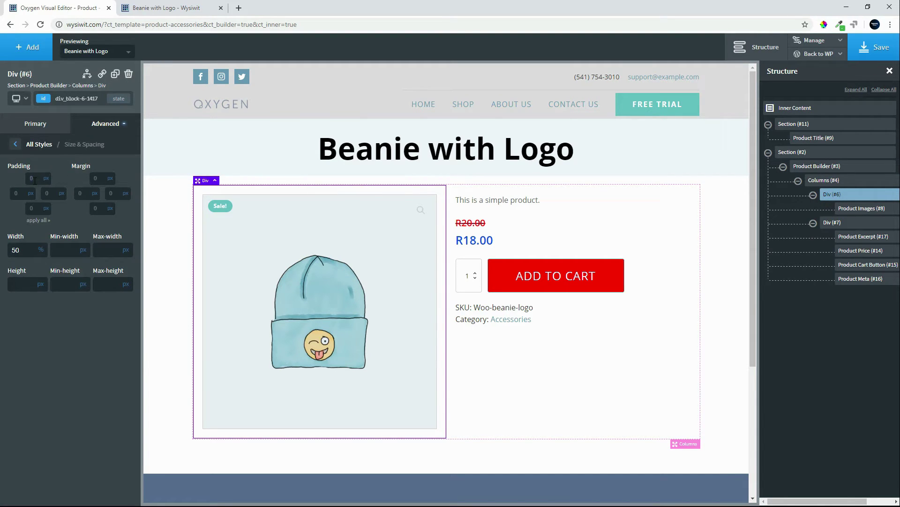
{"action": "left_click", "coordinate": [34, 180]}
{"action": "type", "text": "0"}
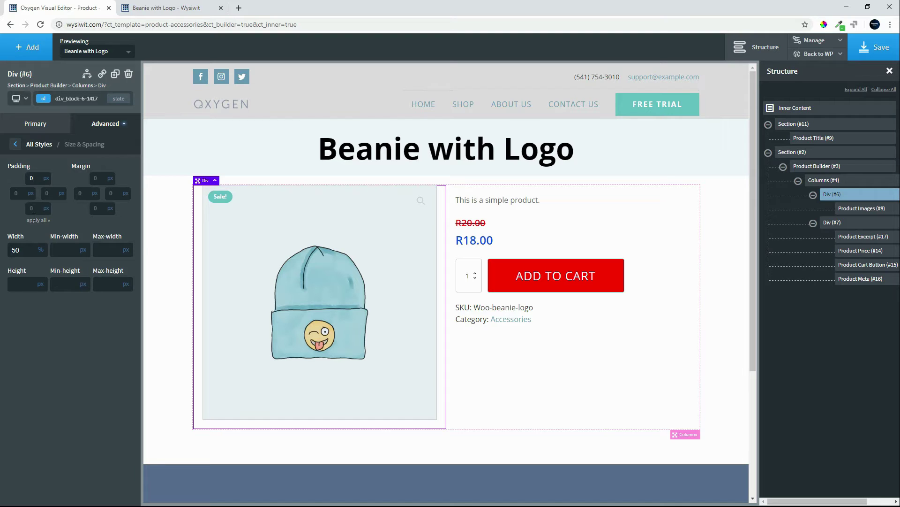
{"action": "left_click", "coordinate": [33, 221]}
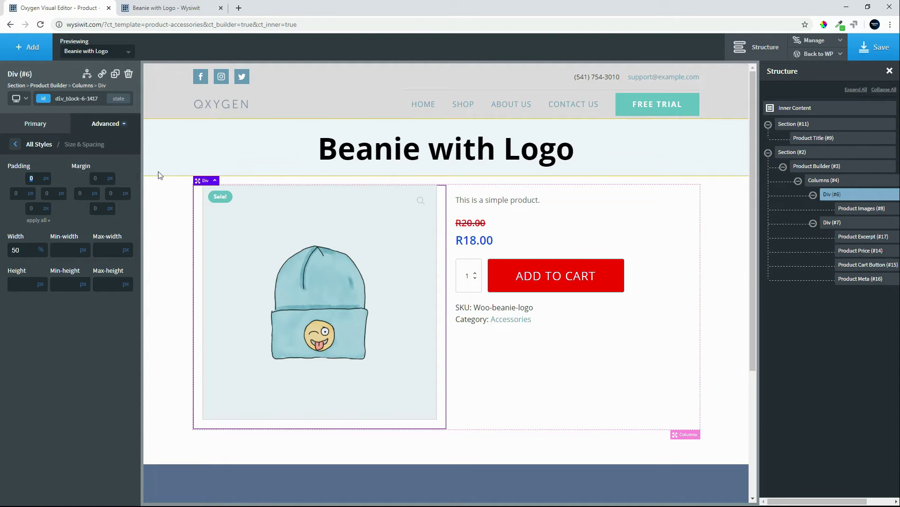
{"action": "left_click", "coordinate": [16, 197]}
{"action": "type", "text": "0"}
{"action": "key", "text": "Tab"}
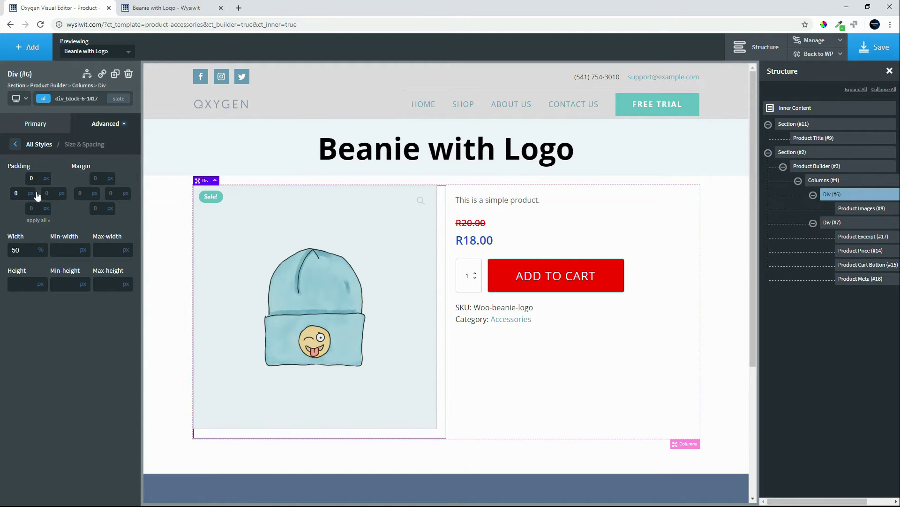
{"action": "type", "text": "0"}
{"action": "key", "text": "Tab"}
{"action": "type", "text": "0"}
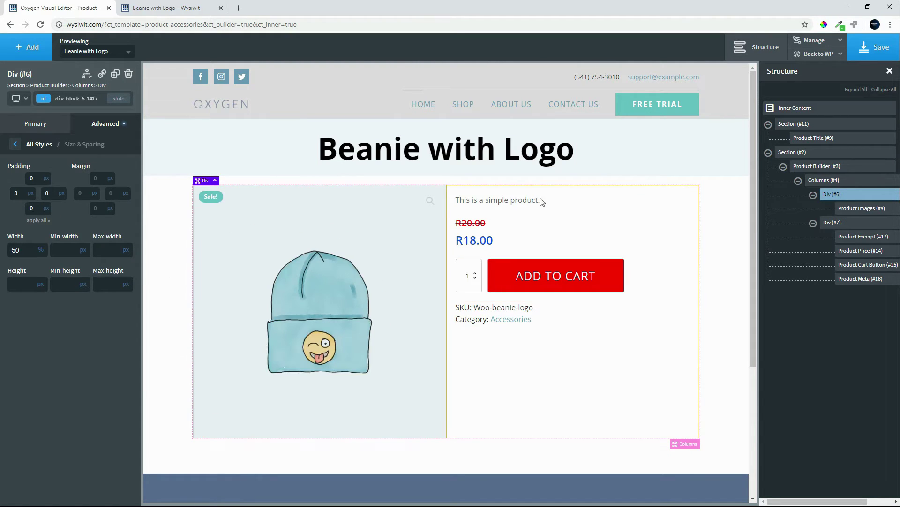
Set the Product Excerpt's font size to 18 px.
{"action": "left_click", "coordinate": [527, 200]}
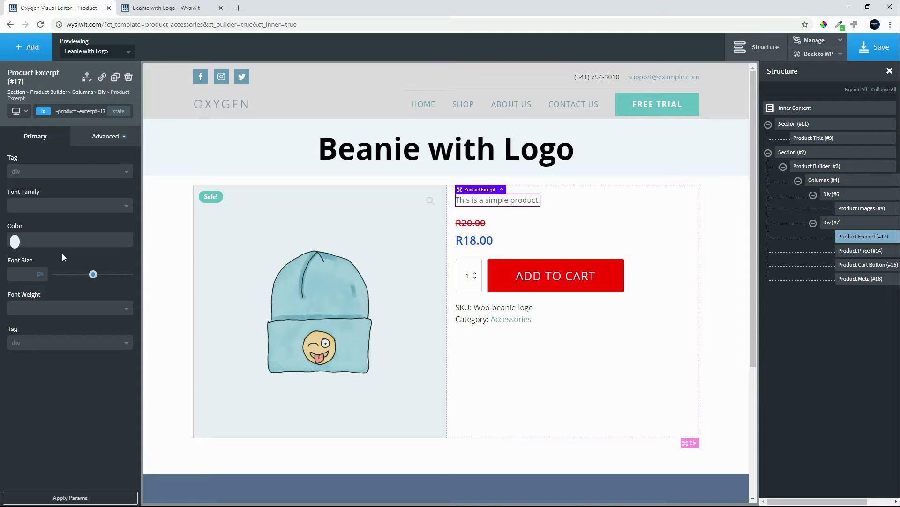
{"action": "type", "text": "18"}
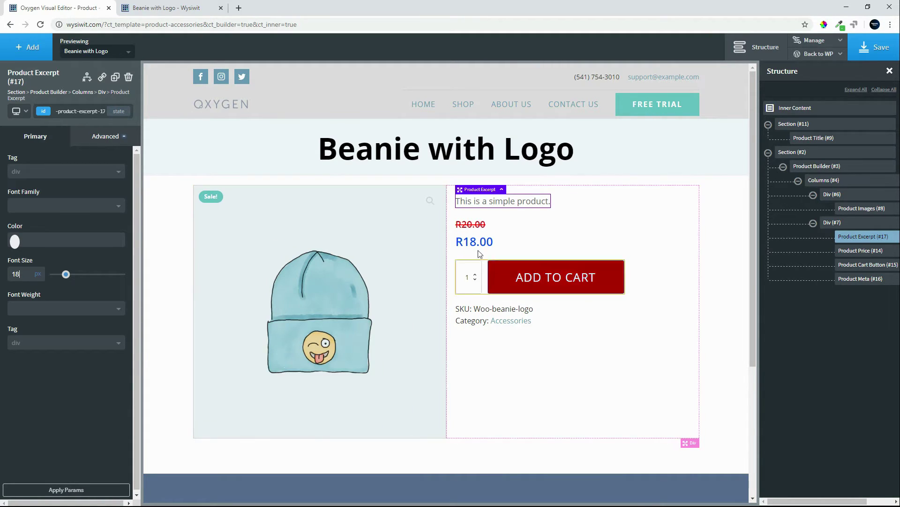
{"action": "left_click", "coordinate": [527, 244]}
{"action": "scroll", "coordinate": [549, 378], "scroll_direction": "down", "scroll_amount": 1}
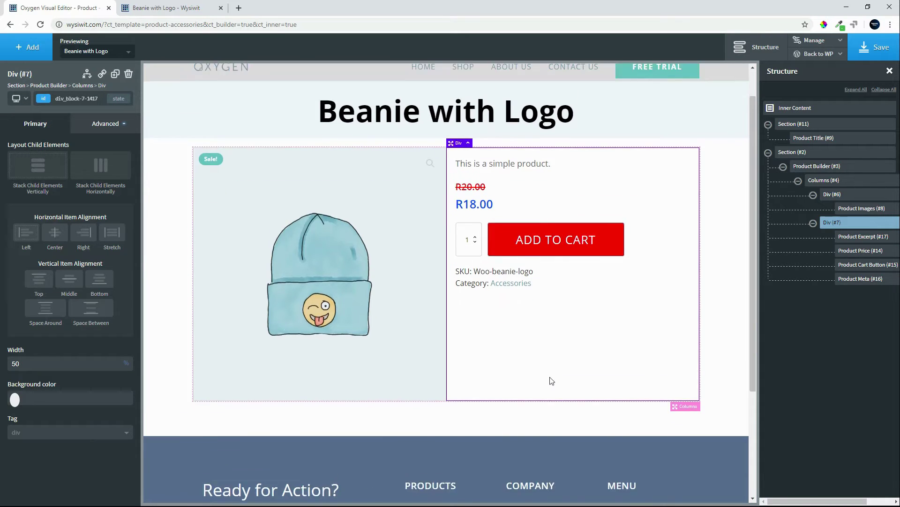
{"action": "scroll", "coordinate": [552, 381], "scroll_direction": "down", "scroll_amount": 3}
{"action": "scroll", "coordinate": [550, 376], "scroll_direction": "up", "scroll_amount": 3}
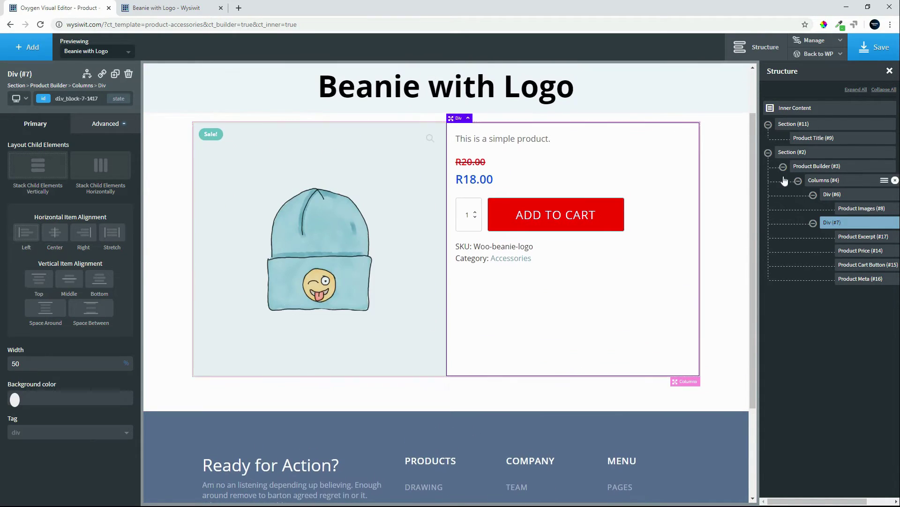
Add a new section below the section that holds the Product Builder.
{"action": "left_click", "coordinate": [816, 152]}
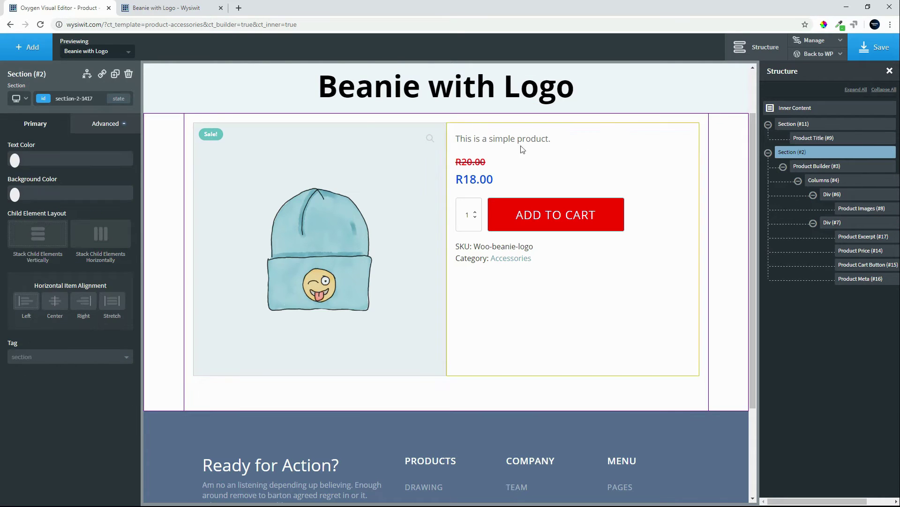
{"action": "left_click", "coordinate": [27, 47]}
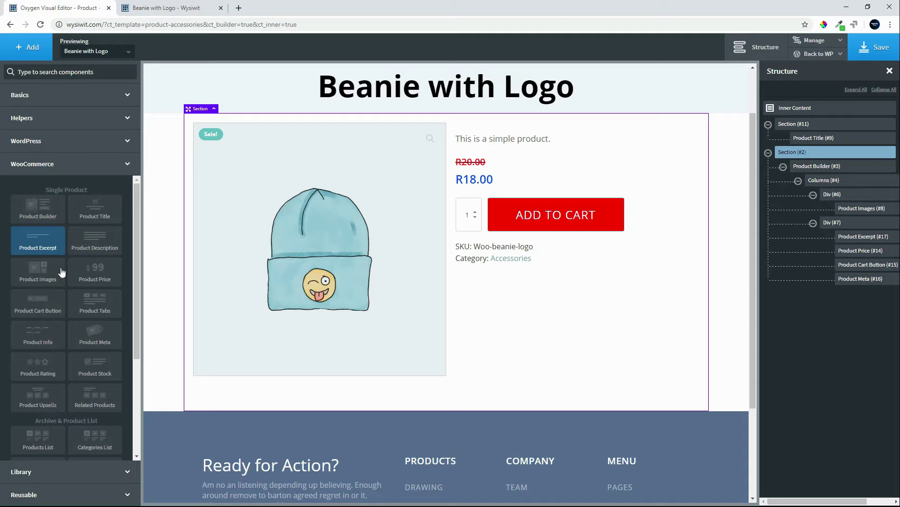
{"action": "left_click", "coordinate": [51, 93]}
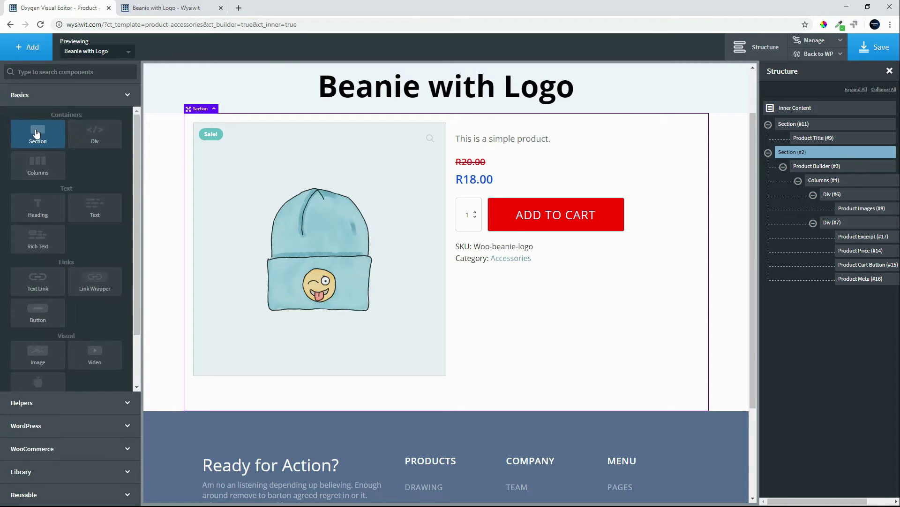
{"action": "left_click", "coordinate": [37, 134]}
Insert the WooCommerce Related Products element into the new empty section.
{"action": "left_click", "coordinate": [23, 48]}
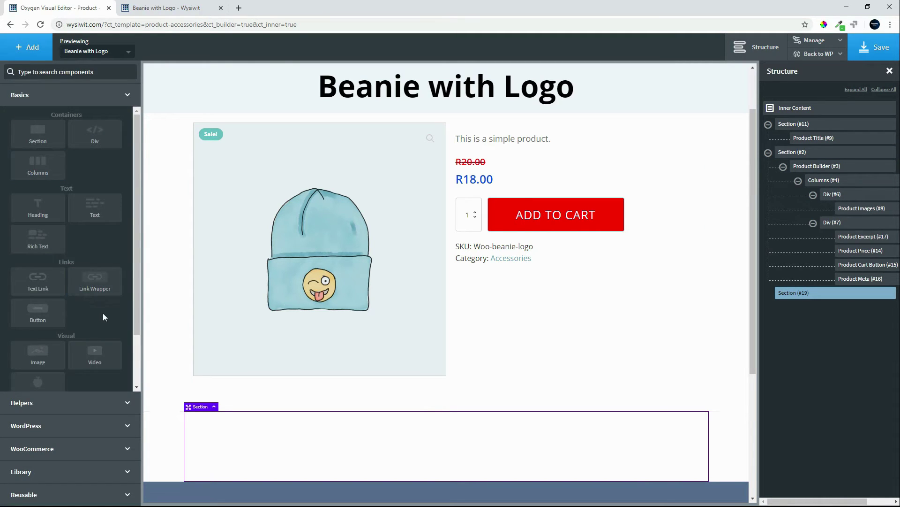
{"action": "left_click", "coordinate": [55, 449]}
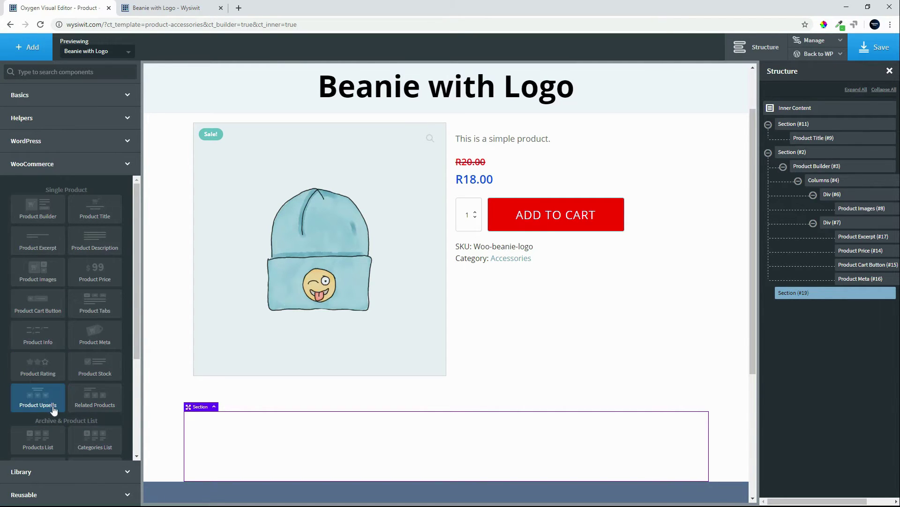
{"action": "left_click", "coordinate": [95, 402]}
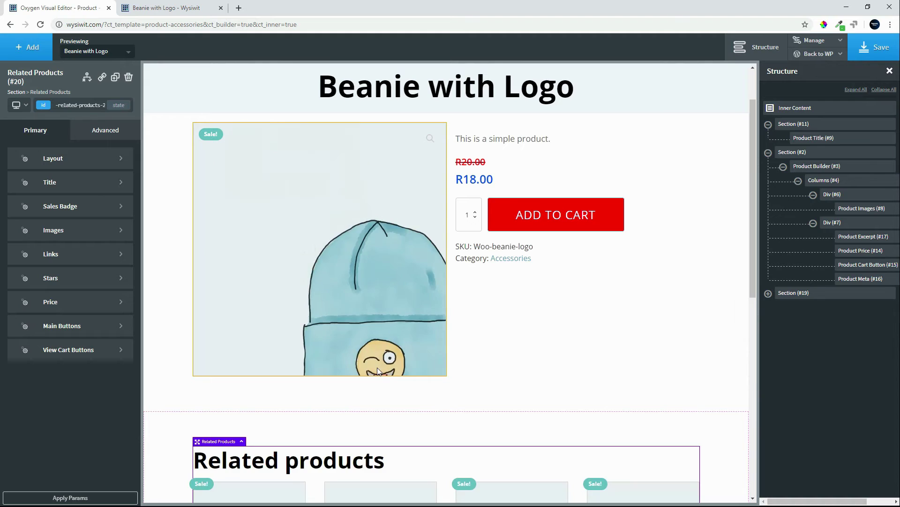
{"action": "scroll", "coordinate": [377, 367], "scroll_direction": "down", "scroll_amount": 3}
{"action": "scroll", "coordinate": [377, 368], "scroll_direction": "down", "scroll_amount": 3}
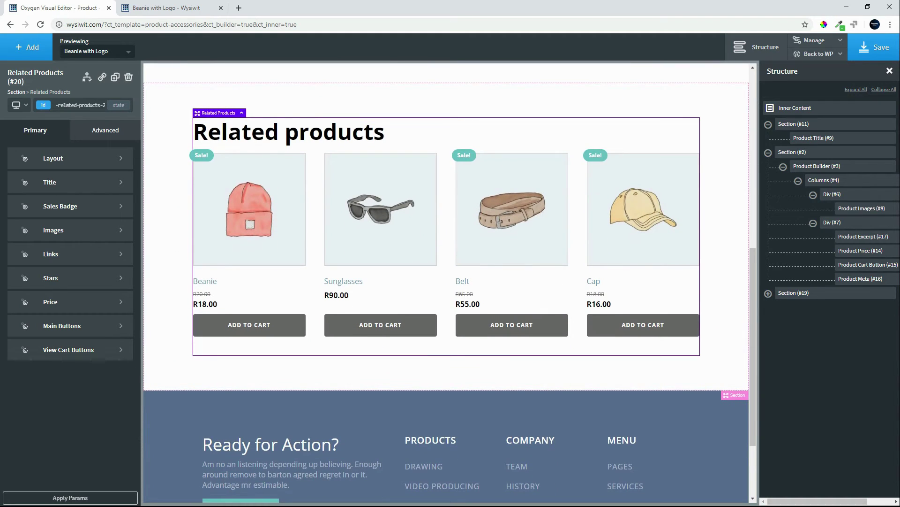
Save the template, reload the live Beanie with Logo page, and review its layout down to the related products.
{"action": "left_click", "coordinate": [879, 46]}
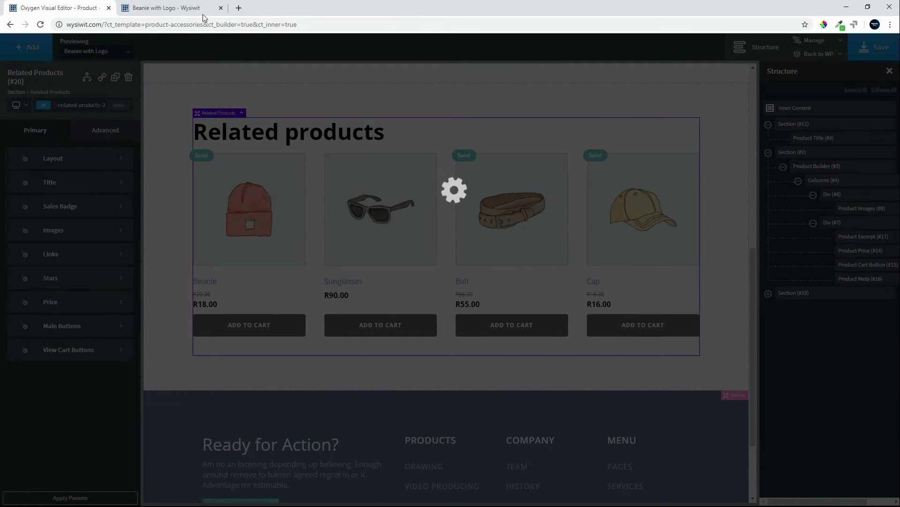
{"action": "left_click", "coordinate": [163, 8]}
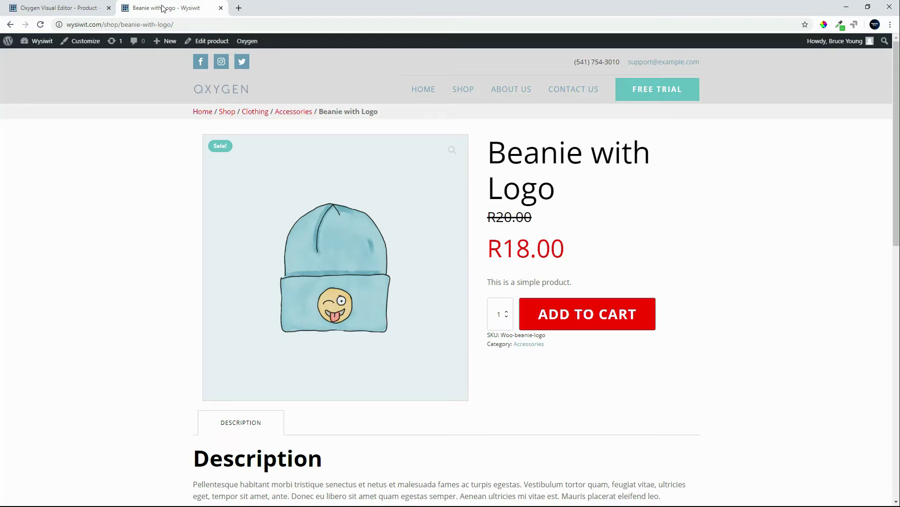
{"action": "left_click", "coordinate": [39, 24]}
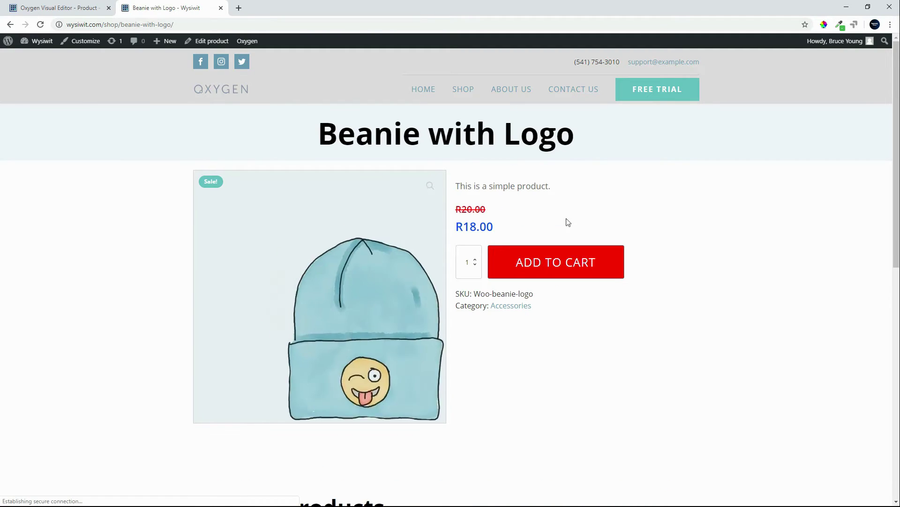
{"action": "scroll", "coordinate": [663, 343], "scroll_direction": "down", "scroll_amount": 10}
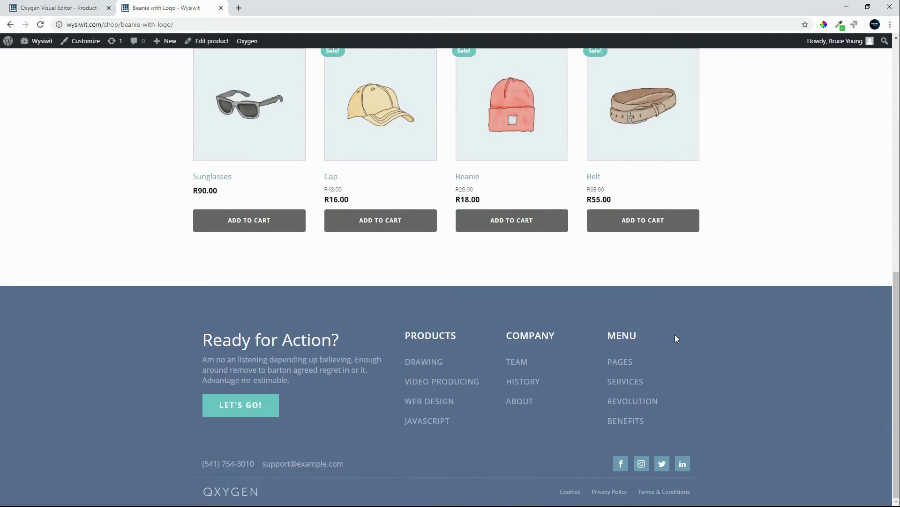
{"action": "scroll", "coordinate": [675, 338], "scroll_direction": "up", "scroll_amount": 6}
{"action": "scroll", "coordinate": [677, 338], "scroll_direction": "up", "scroll_amount": 4}
{"action": "scroll", "coordinate": [676, 338], "scroll_direction": "down", "scroll_amount": 7}
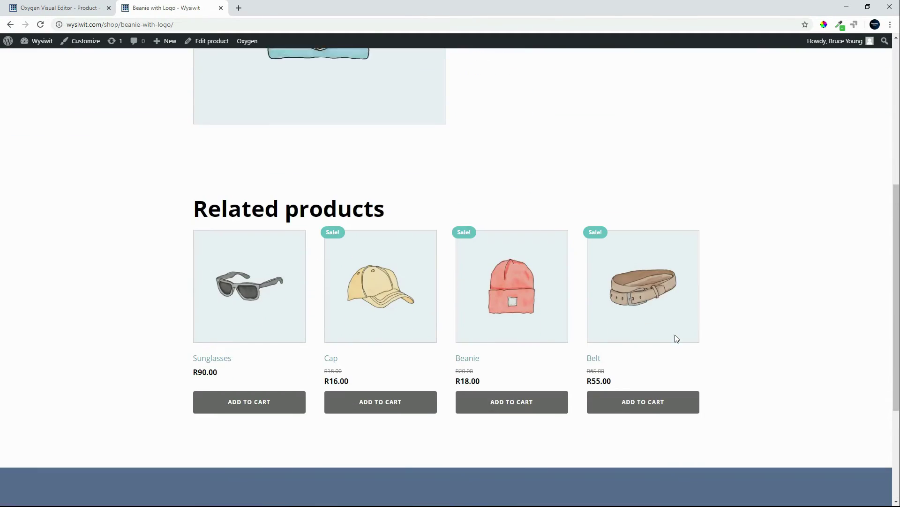
Compare the live Belt and Hoodie product pages to check which products use the Accessories template.
{"action": "left_click", "coordinate": [642, 245]}
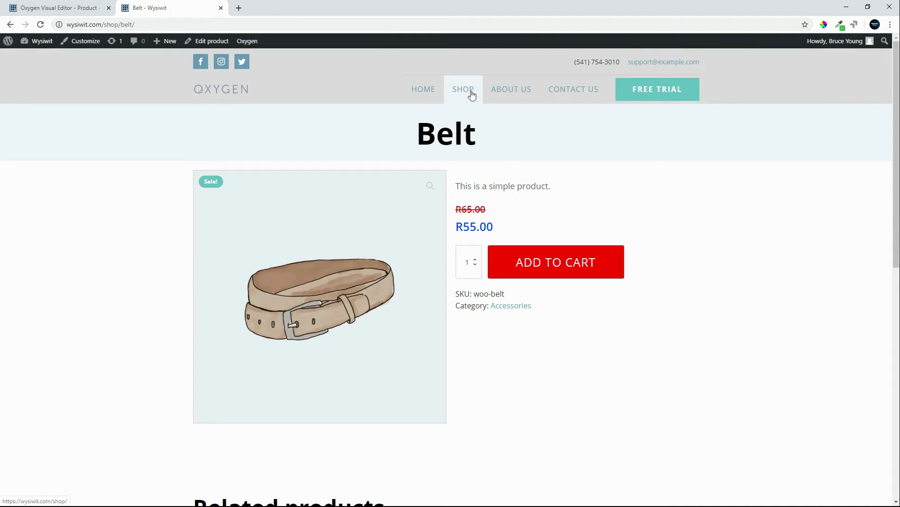
{"action": "left_click", "coordinate": [472, 96]}
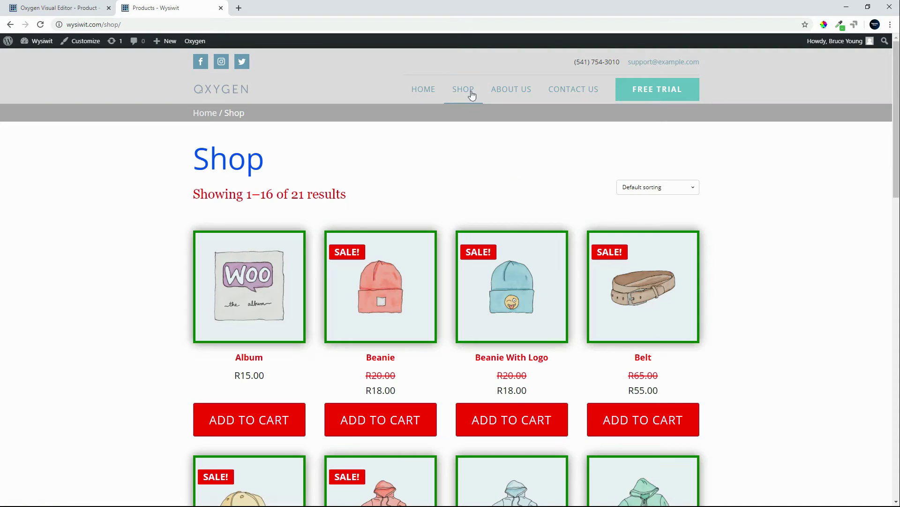
{"action": "scroll", "coordinate": [350, 352], "scroll_direction": "down", "scroll_amount": 5}
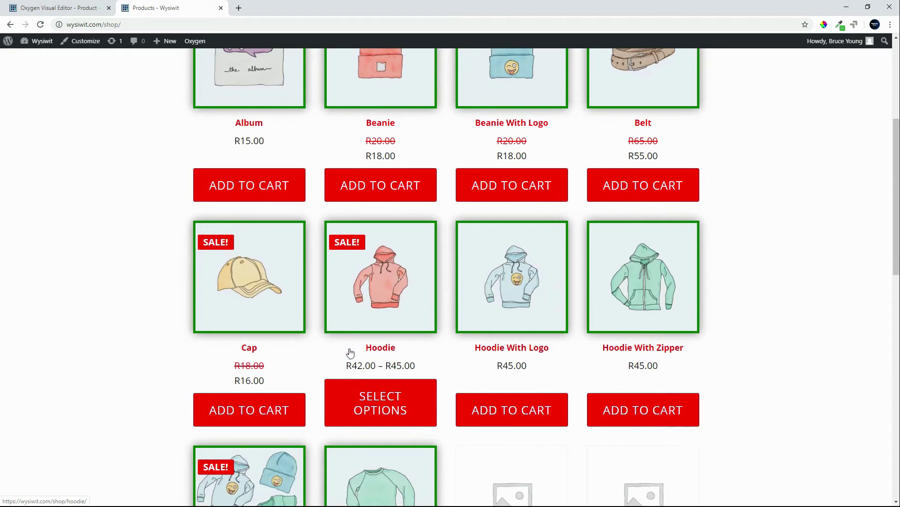
{"action": "left_click", "coordinate": [393, 268]}
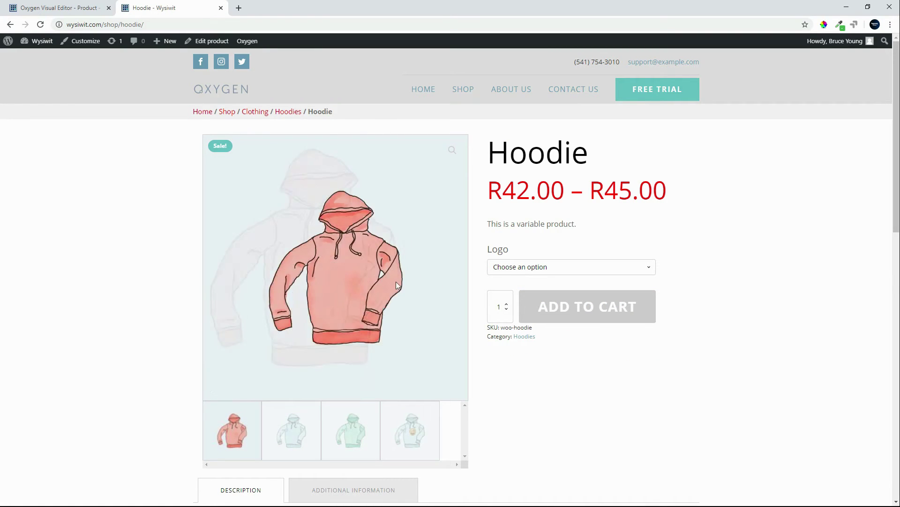
{"action": "scroll", "coordinate": [378, 262], "scroll_direction": "down", "scroll_amount": 9}
{"action": "scroll", "coordinate": [488, 283], "scroll_direction": "up", "scroll_amount": 7}
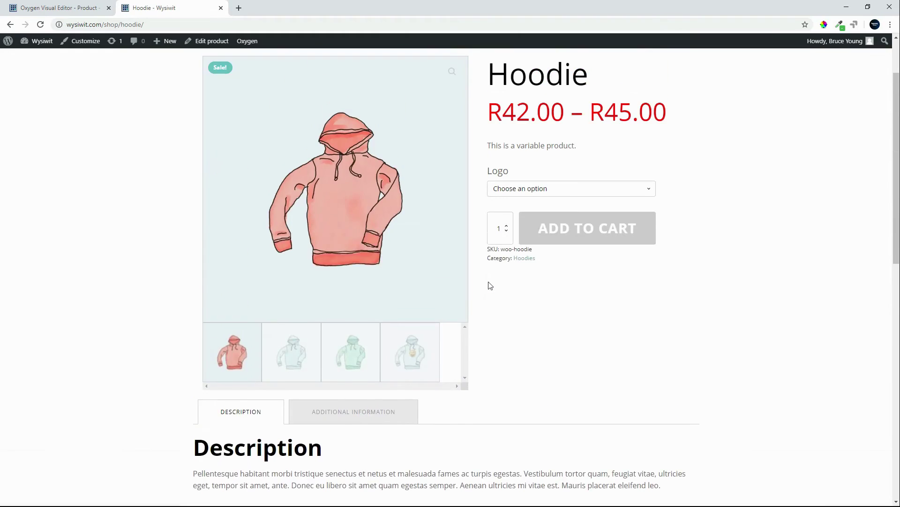
{"action": "scroll", "coordinate": [413, 143], "scroll_direction": "up", "scroll_amount": 2}
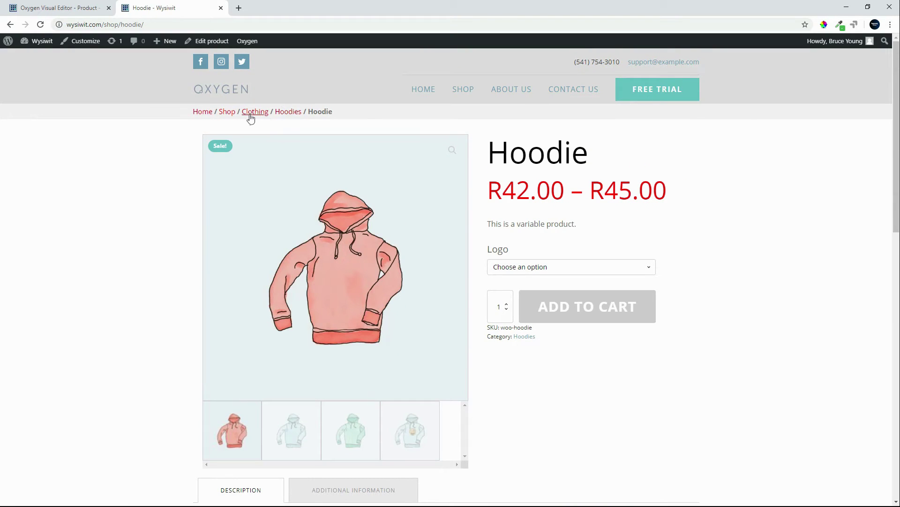
{"action": "left_click", "coordinate": [231, 115]}
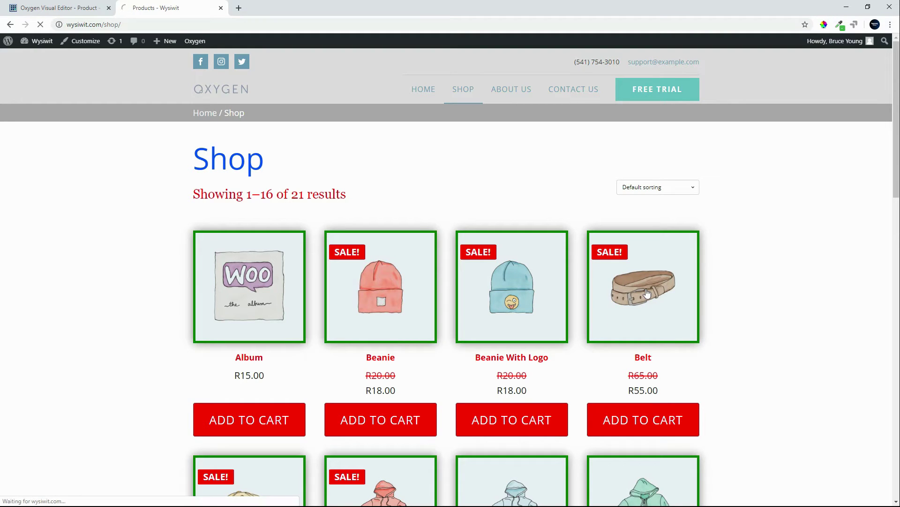
{"action": "left_click", "coordinate": [647, 294]}
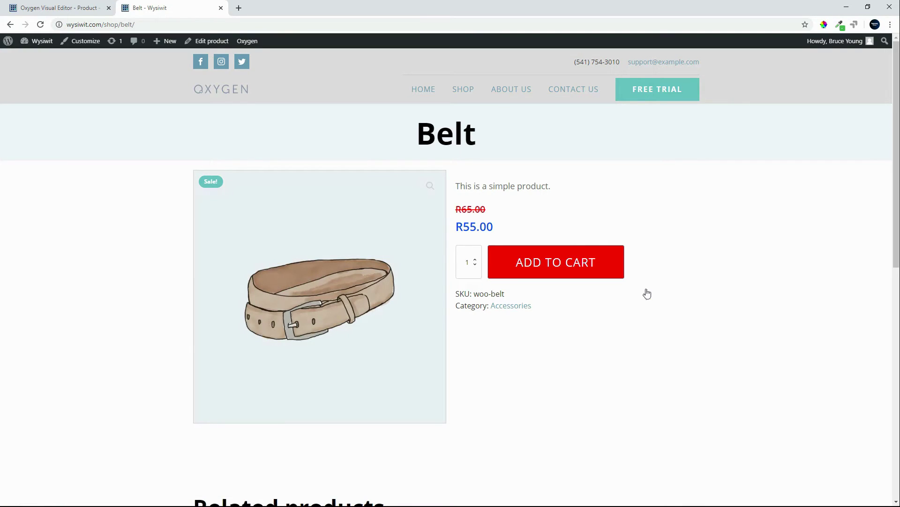
Back in the Oxygen editor, add two colors to the background gradient of the section holding the Product Builder.
{"action": "left_click", "coordinate": [55, 8]}
{"action": "scroll", "coordinate": [341, 267], "scroll_direction": "up", "scroll_amount": 8}
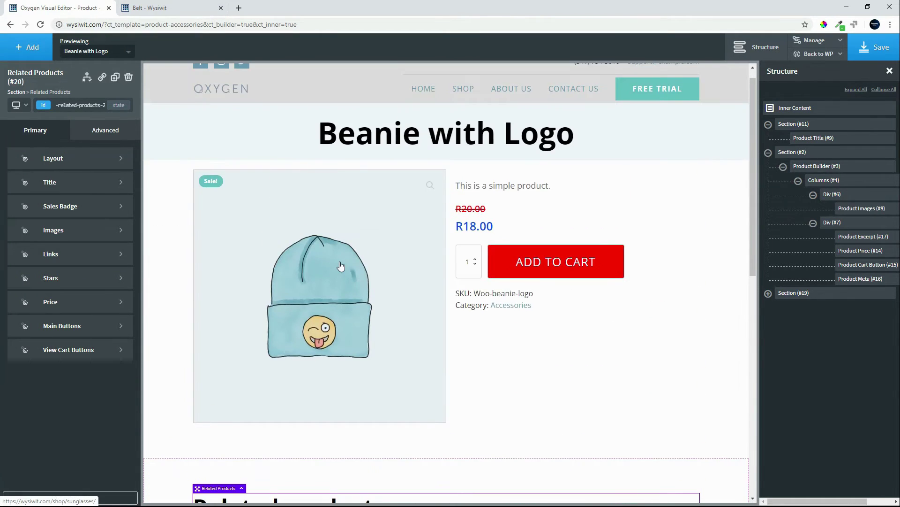
{"action": "scroll", "coordinate": [341, 267], "scroll_direction": "up", "scroll_amount": 1}
{"action": "left_click", "coordinate": [534, 394]}
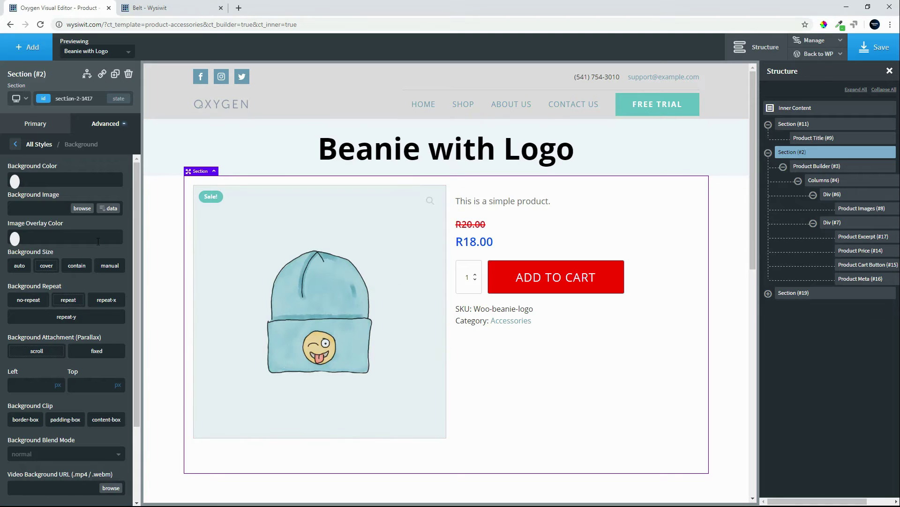
{"action": "scroll", "coordinate": [58, 309], "scroll_direction": "down", "scroll_amount": 1}
{"action": "scroll", "coordinate": [59, 310], "scroll_direction": "down", "scroll_amount": 2}
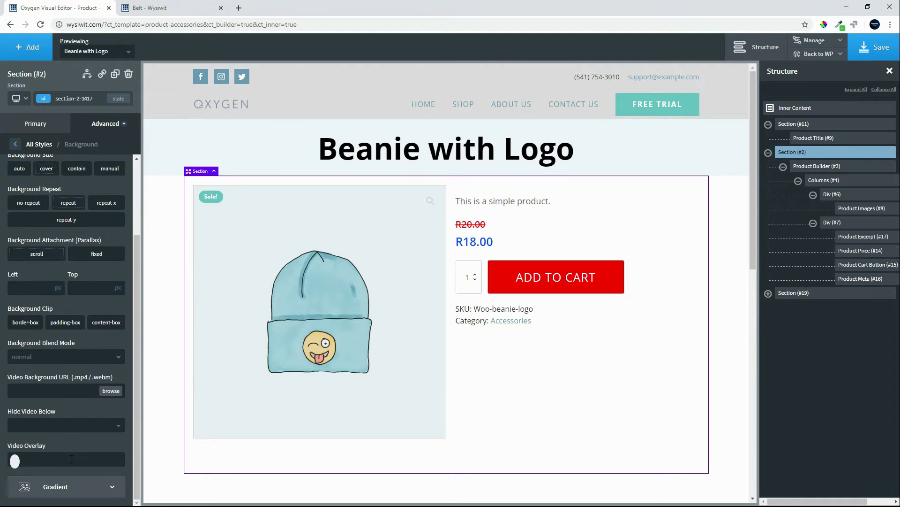
{"action": "left_click", "coordinate": [112, 491]}
{"action": "left_click", "coordinate": [47, 170]}
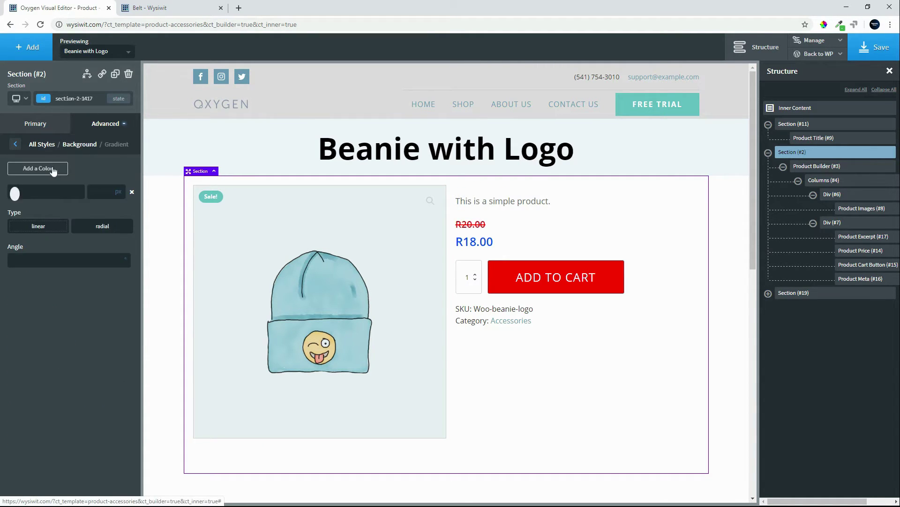
{"action": "left_click", "coordinate": [47, 169]}
Set the Product Builder section's gradient to start with atomic - Alt White and end with #ffffff, and review the blend with the title section.
{"action": "left_click", "coordinate": [15, 192]}
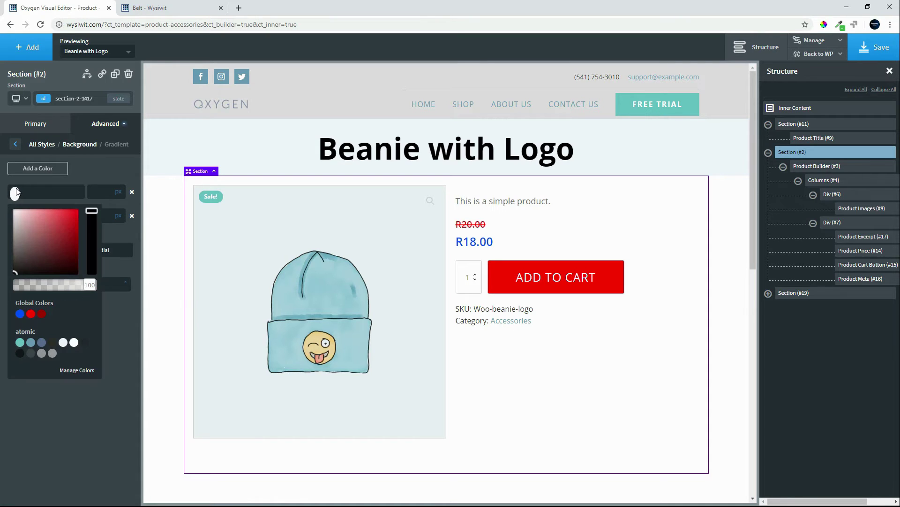
{"action": "left_click", "coordinate": [63, 342]}
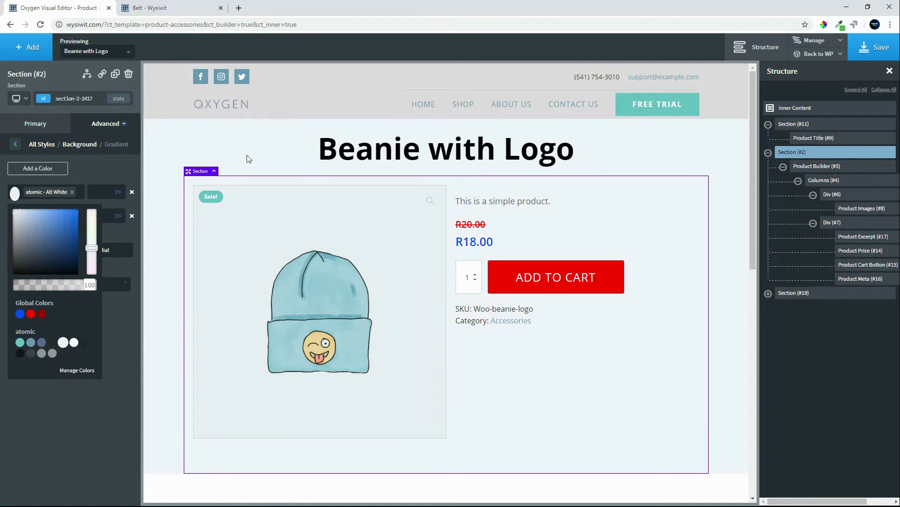
{"action": "left_click", "coordinate": [102, 170]}
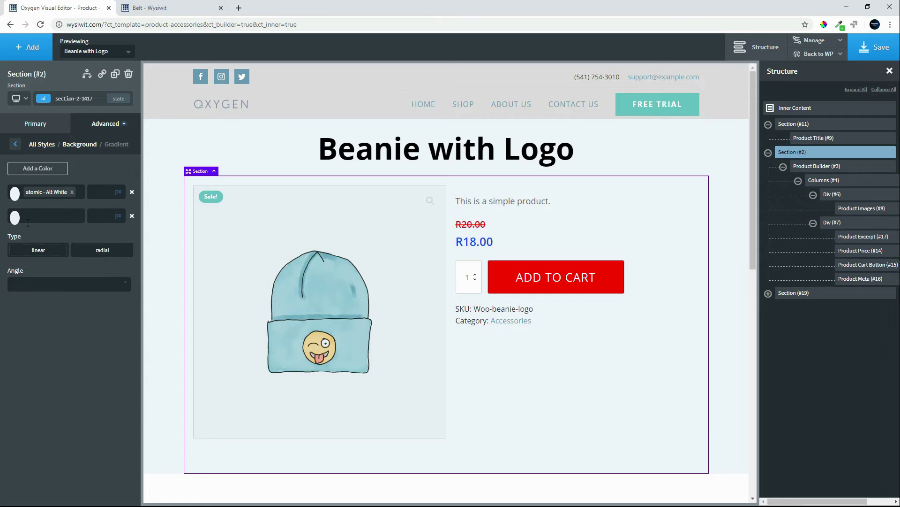
{"action": "left_click", "coordinate": [14, 217]}
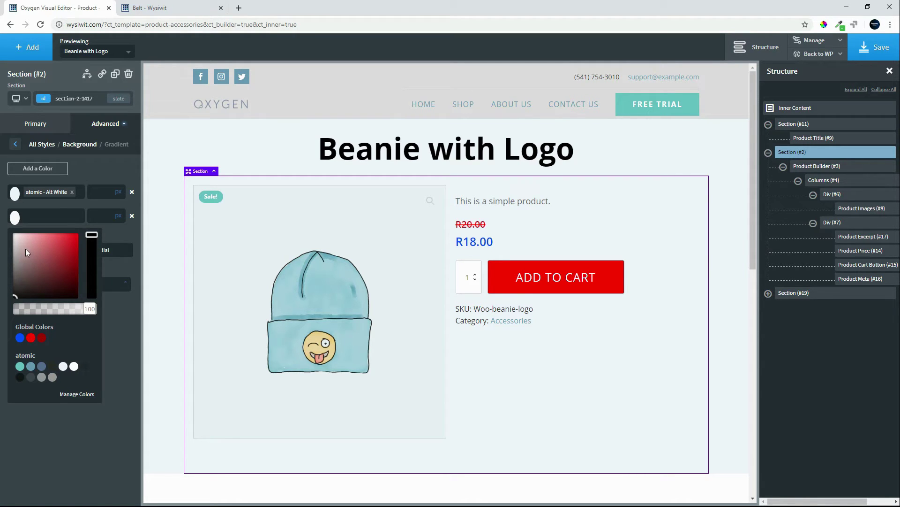
{"action": "left_click_drag", "start_coordinate": [26, 246], "coordinate": [16, 235]}
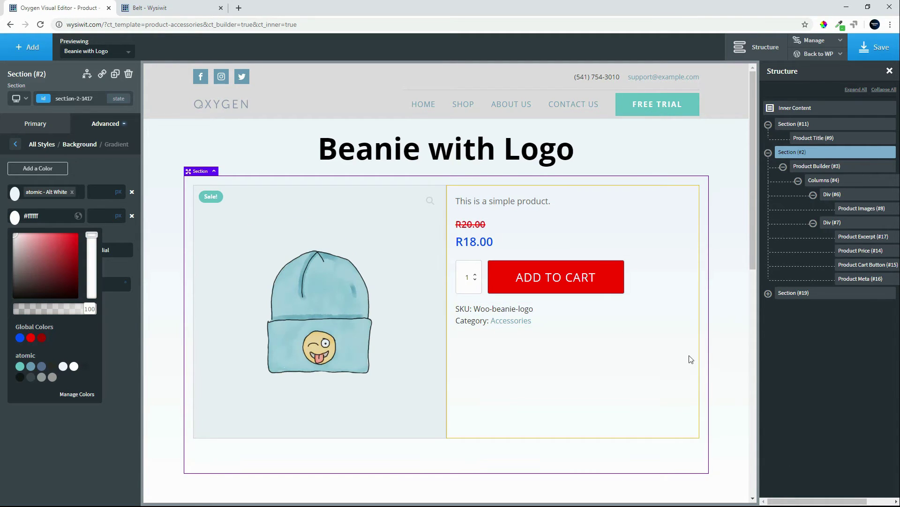
{"action": "scroll", "coordinate": [692, 354], "scroll_direction": "down", "scroll_amount": 6}
{"action": "scroll", "coordinate": [694, 358], "scroll_direction": "up", "scroll_amount": 8}
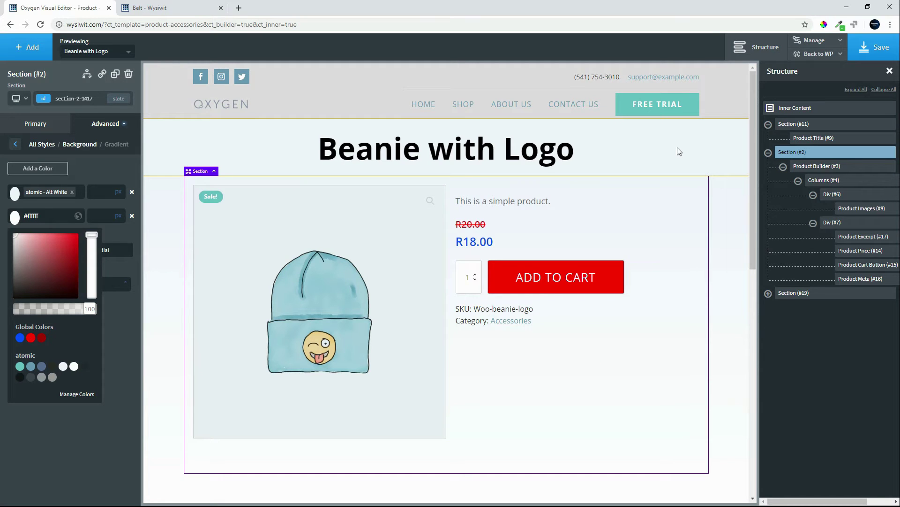
{"action": "left_click", "coordinate": [679, 151]}
{"action": "scroll", "coordinate": [693, 294], "scroll_direction": "down", "scroll_amount": 1}
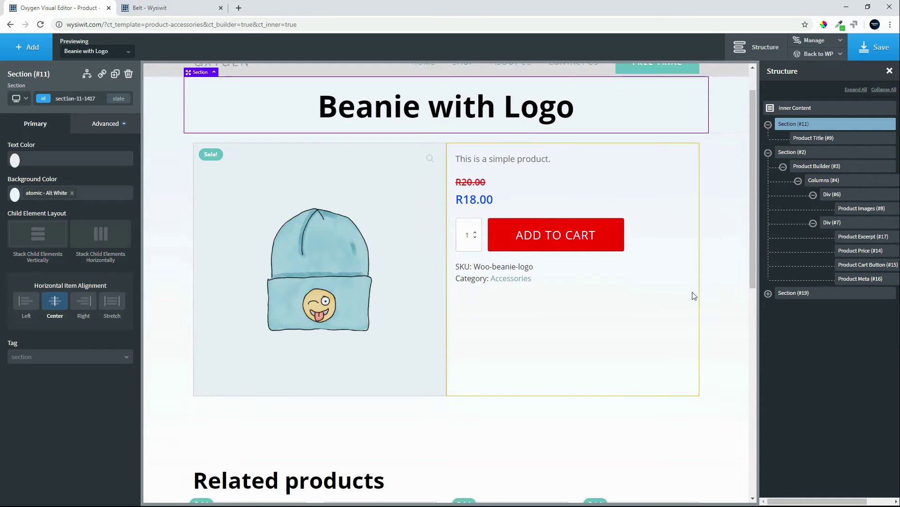
{"action": "scroll", "coordinate": [694, 295], "scroll_direction": "down", "scroll_amount": 7}
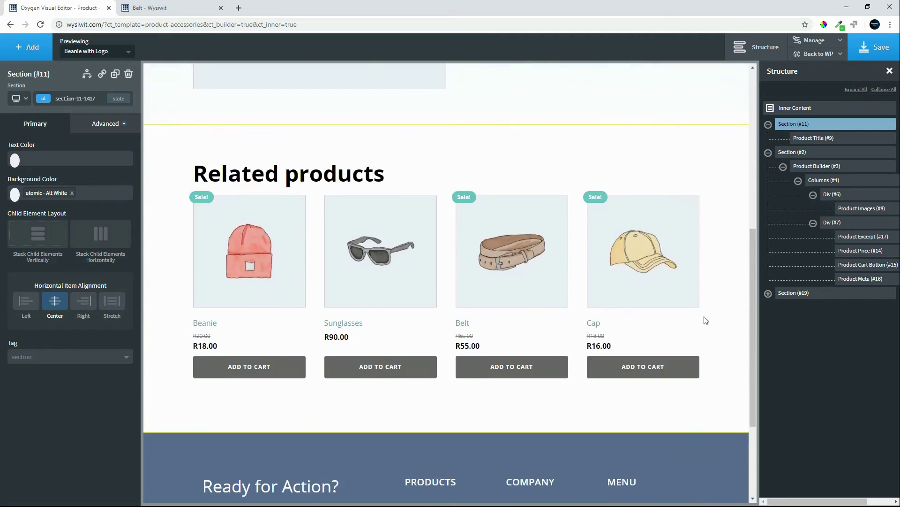
{"action": "scroll", "coordinate": [696, 327], "scroll_direction": "down", "scroll_amount": 2}
{"action": "scroll", "coordinate": [696, 328], "scroll_direction": "up", "scroll_amount": 10}
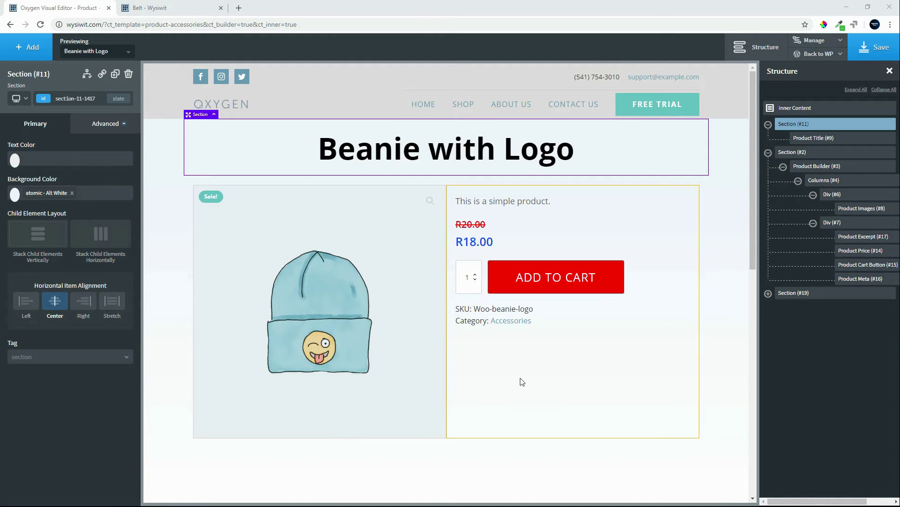
Try the product's featured image at Large size as the title section's dynamic background image.
{"action": "left_click", "coordinate": [101, 124]}
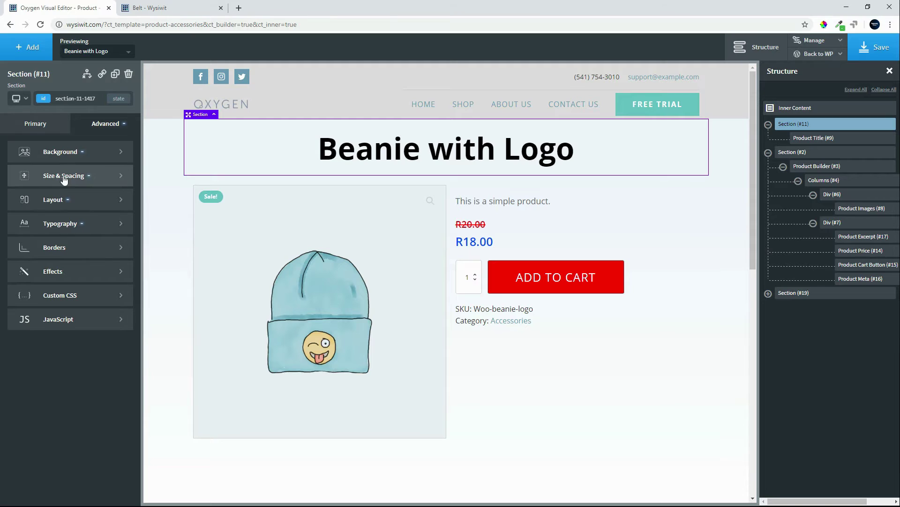
{"action": "left_click", "coordinate": [79, 152]}
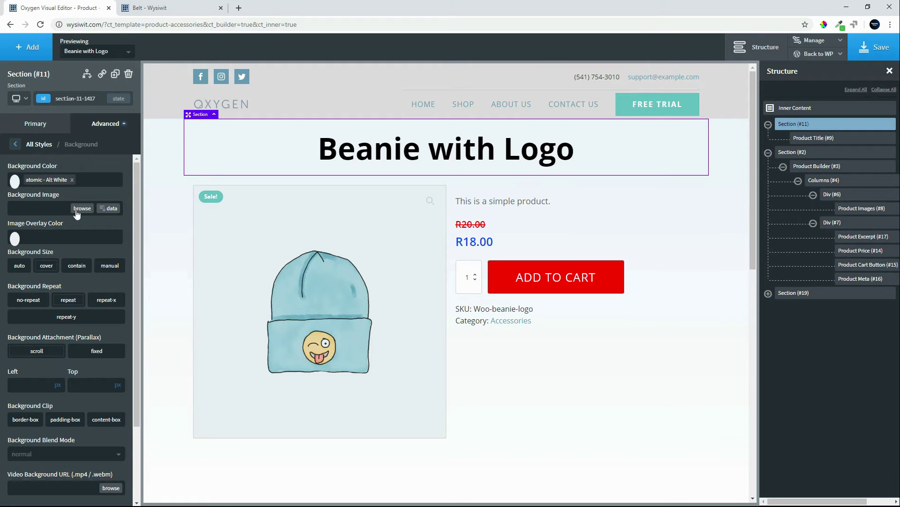
{"action": "left_click", "coordinate": [81, 208]}
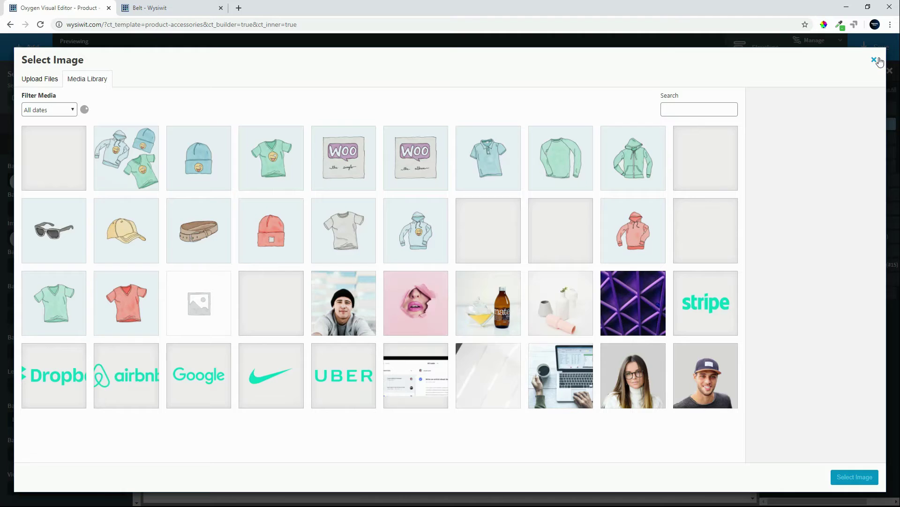
{"action": "left_click", "coordinate": [873, 59]}
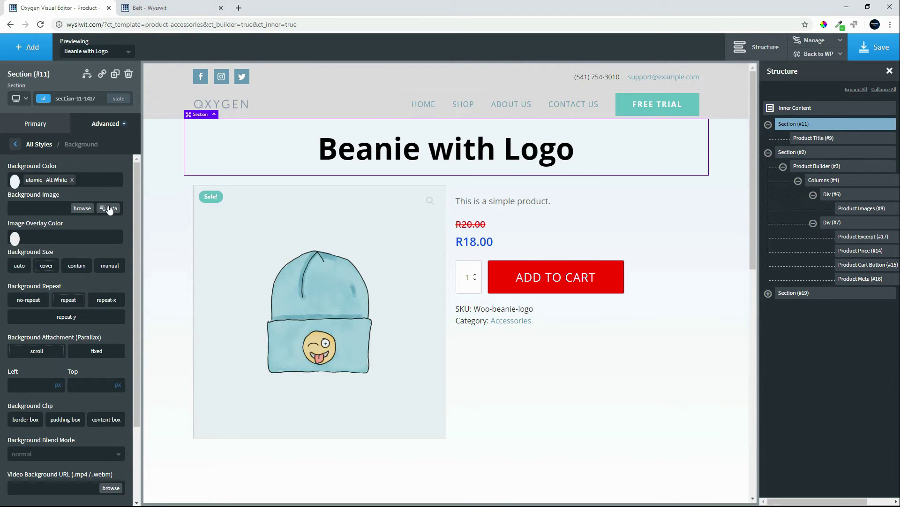
{"action": "left_click", "coordinate": [110, 208]}
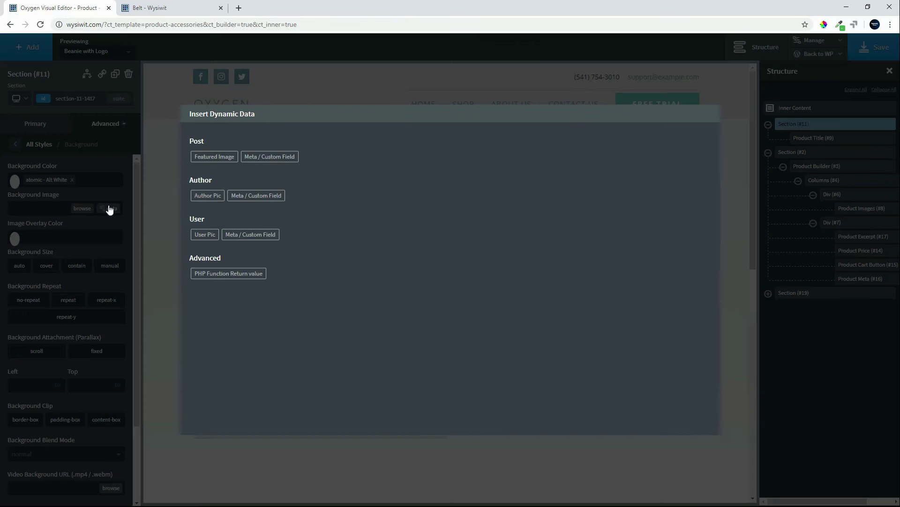
{"action": "left_click", "coordinate": [214, 157]}
{"action": "left_click", "coordinate": [231, 164]}
{"action": "left_click", "coordinate": [221, 179]}
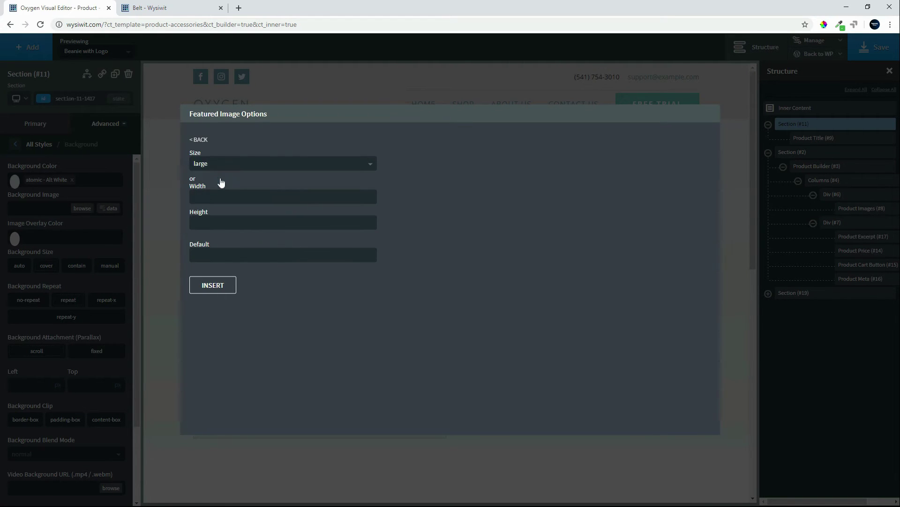
{"action": "left_click", "coordinate": [207, 286]}
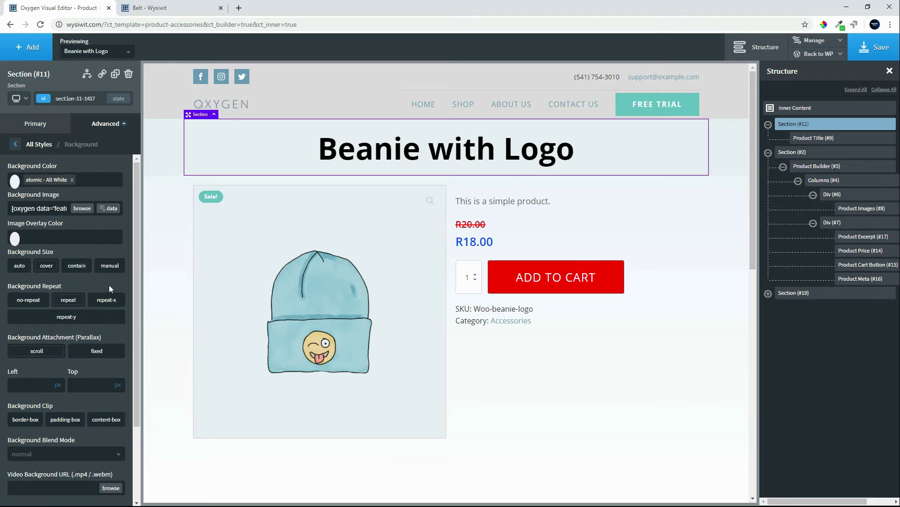
Check the title section's gradient settings and remove its featured-image background.
{"action": "scroll", "coordinate": [109, 285], "scroll_direction": "down", "scroll_amount": 2}
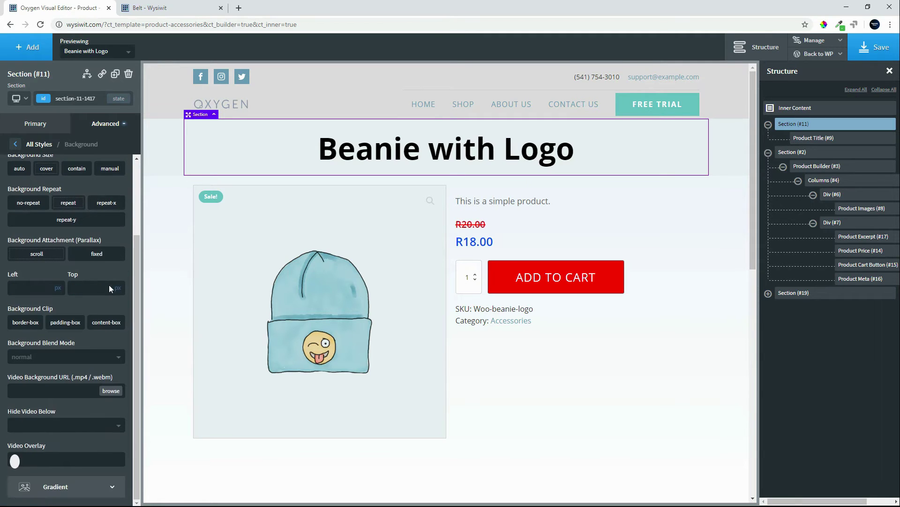
{"action": "left_click", "coordinate": [76, 486]}
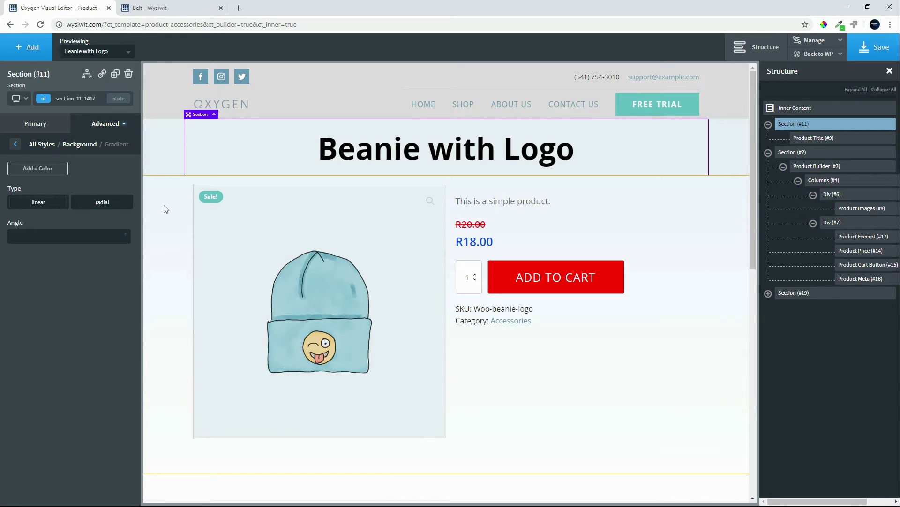
{"action": "left_click", "coordinate": [14, 146]}
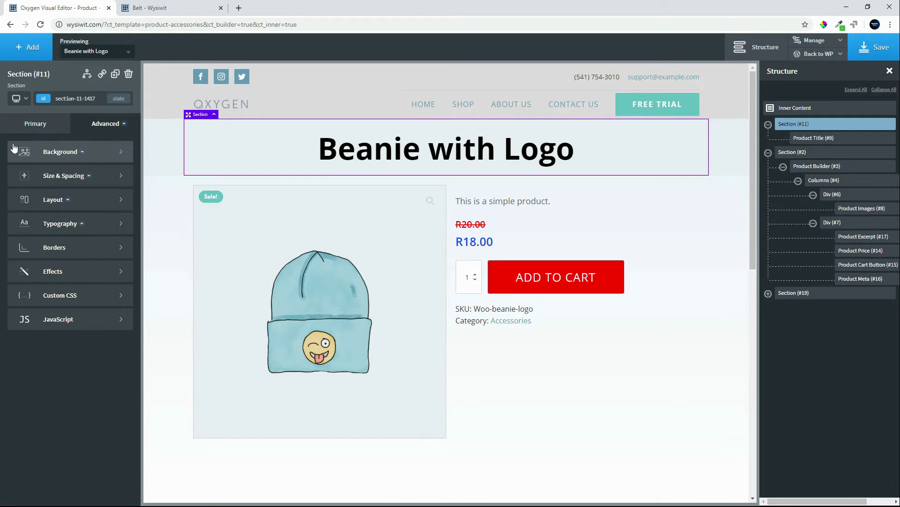
{"action": "left_click", "coordinate": [80, 153]}
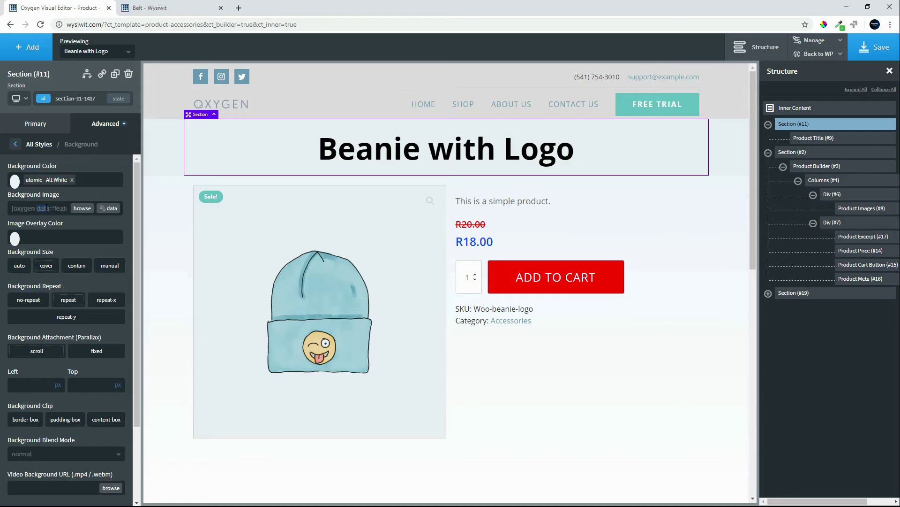
{"action": "triple_click", "coordinate": [47, 208]}
{"action": "key", "text": "BackSpace"}
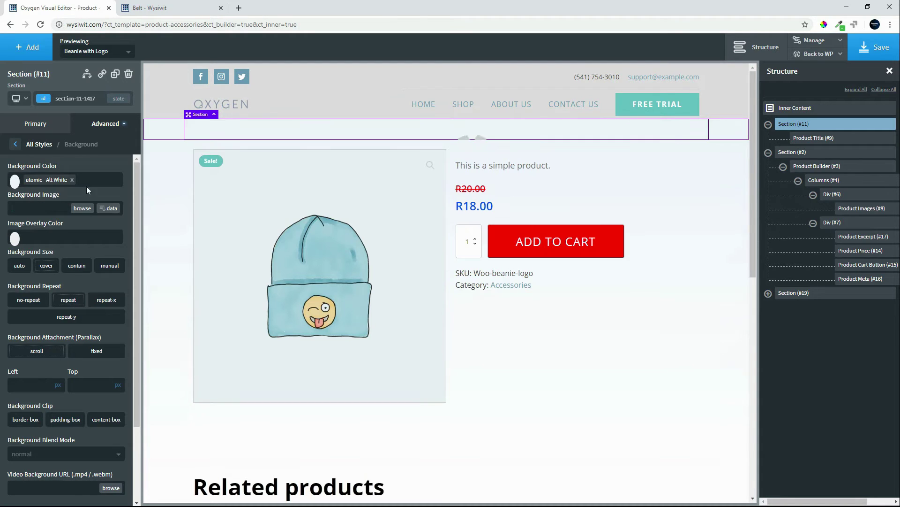
Give the Product Builder section a dynamic background image using the product's featured image at Large size.
{"action": "left_click", "coordinate": [161, 362]}
{"action": "left_click", "coordinate": [101, 131]}
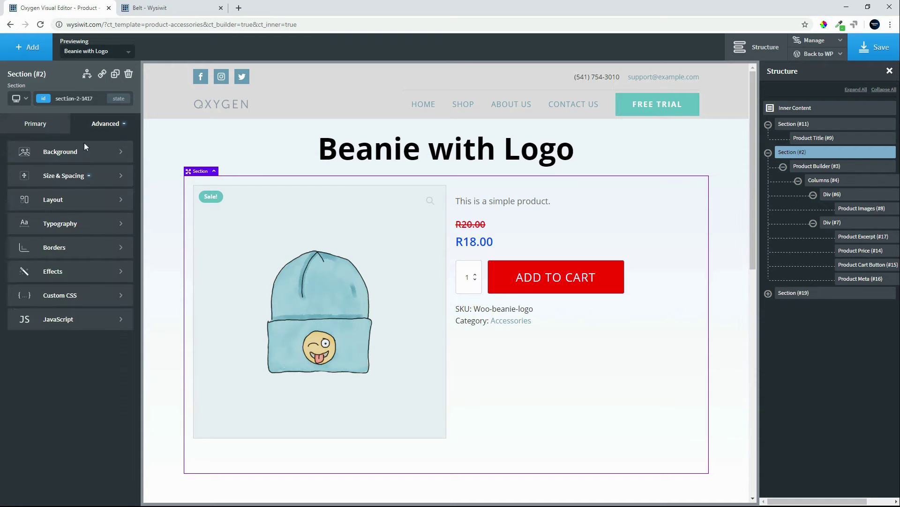
{"action": "left_click", "coordinate": [75, 153]}
{"action": "left_click", "coordinate": [82, 209]}
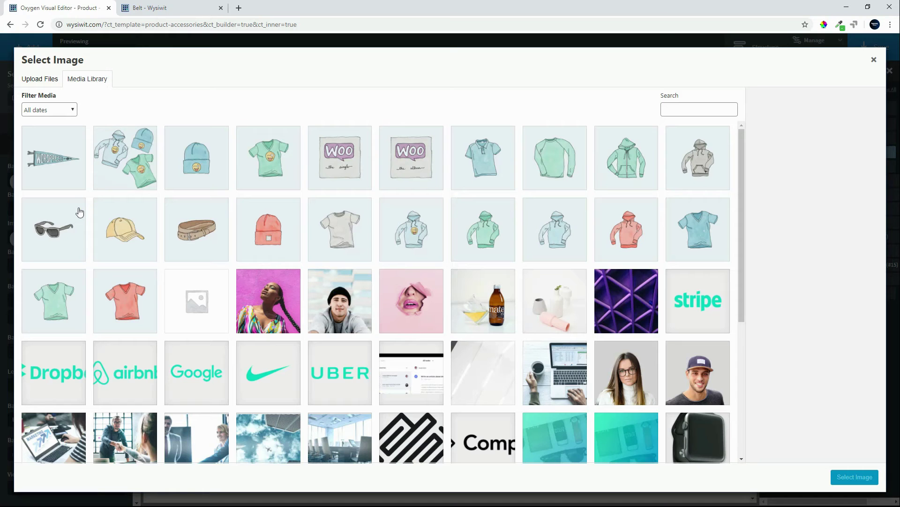
{"action": "left_click", "coordinate": [873, 60]}
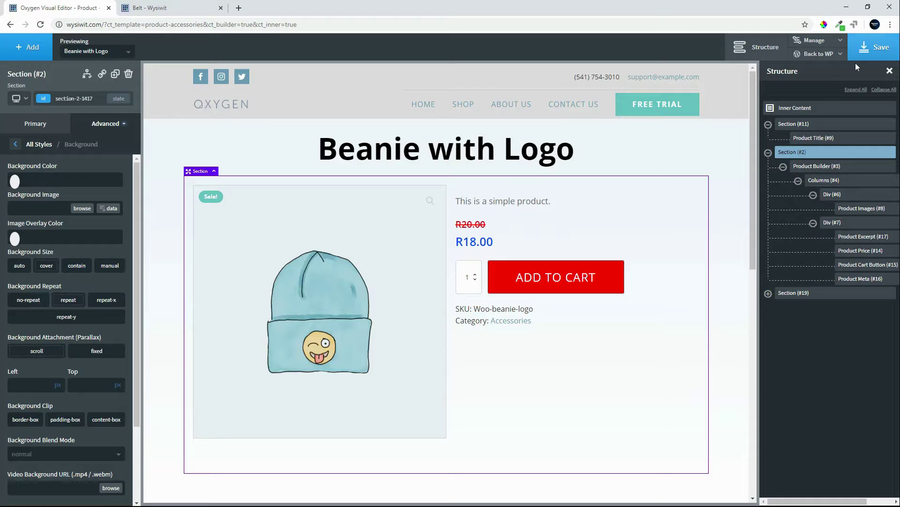
{"action": "left_click", "coordinate": [109, 208]}
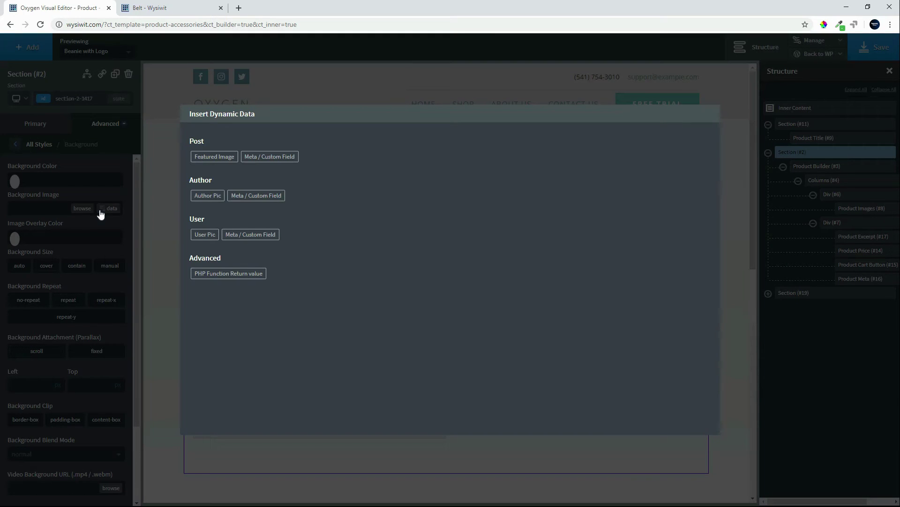
{"action": "left_click", "coordinate": [218, 156]}
{"action": "left_click", "coordinate": [249, 160]}
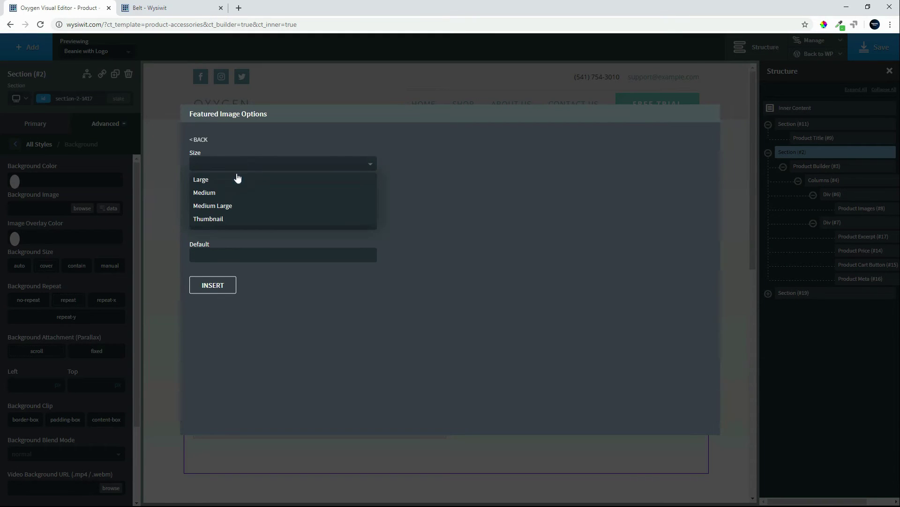
{"action": "left_click", "coordinate": [235, 177]}
{"action": "left_click", "coordinate": [212, 288]}
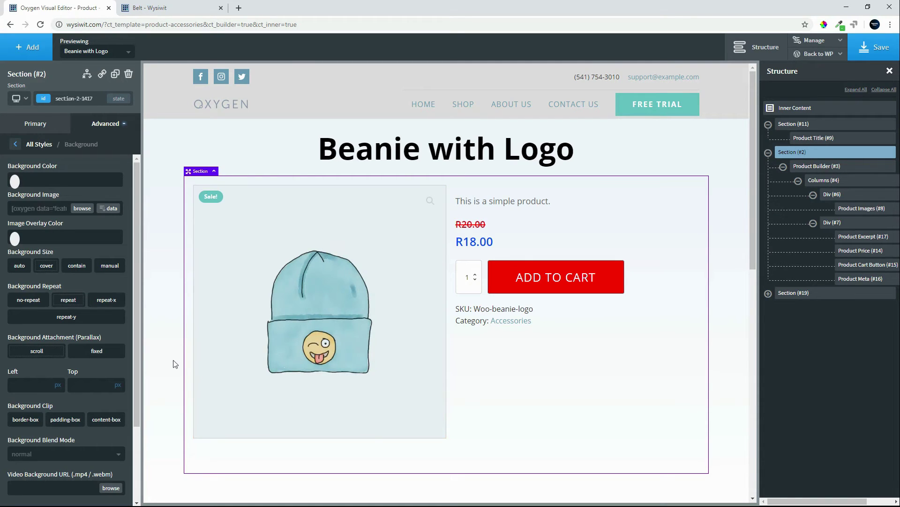
Open the Product Builder section's background gradient and try adjusting the opacity of its #ffffff color.
{"action": "scroll", "coordinate": [21, 354], "scroll_direction": "down", "scroll_amount": 4}
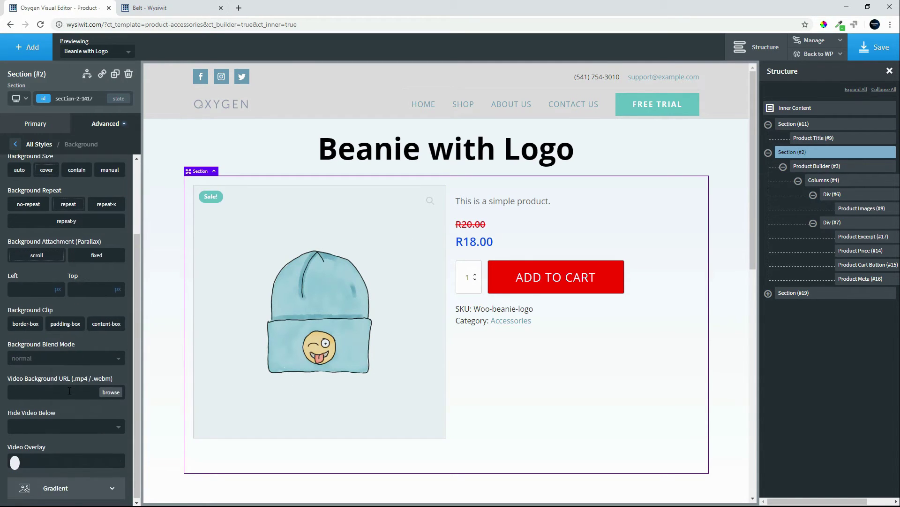
{"action": "left_click", "coordinate": [41, 493]}
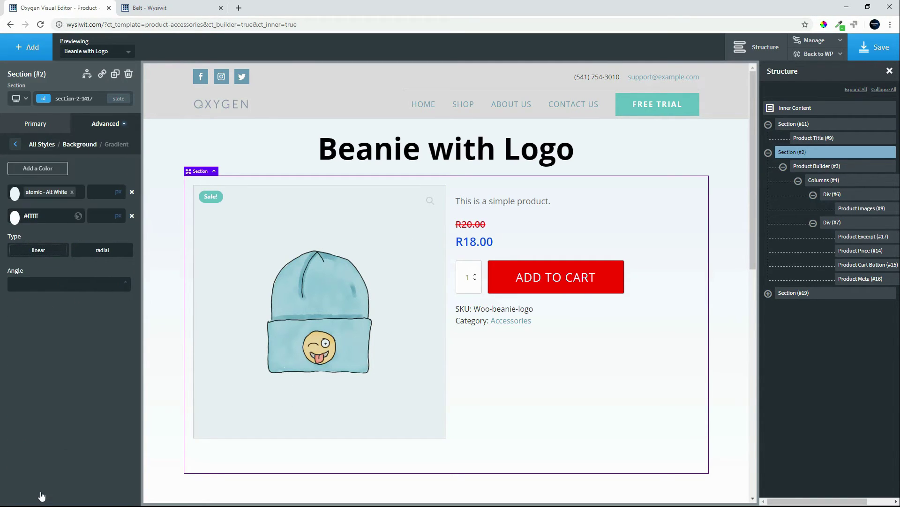
{"action": "left_click", "coordinate": [78, 216]}
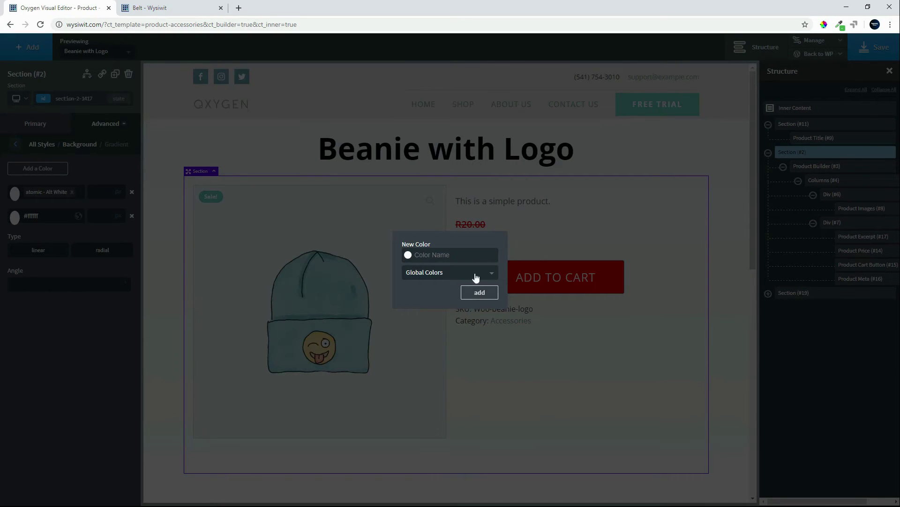
{"action": "left_click", "coordinate": [561, 307]}
{"action": "left_click", "coordinate": [14, 217]}
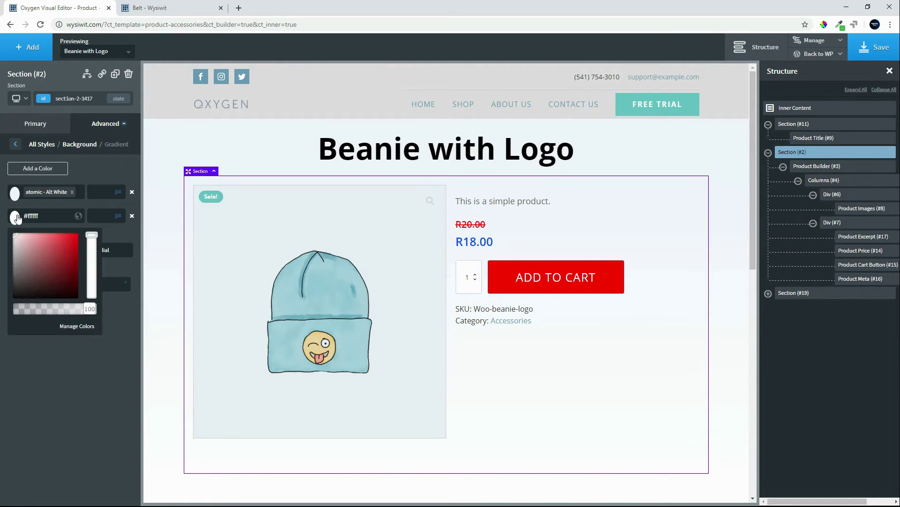
{"action": "mouse_move", "coordinate": [94, 308]}
{"action": "left_mouse_down"}
{"action": "mouse_move", "coordinate": [35, 309]}
{"action": "mouse_move", "coordinate": [113, 310]}
{"action": "mouse_move", "coordinate": [17, 327]}
{"action": "mouse_move", "coordinate": [42, 313]}
{"action": "mouse_move", "coordinate": [106, 310]}
{"action": "left_mouse_up"}
{"action": "left_click", "coordinate": [106, 310]}
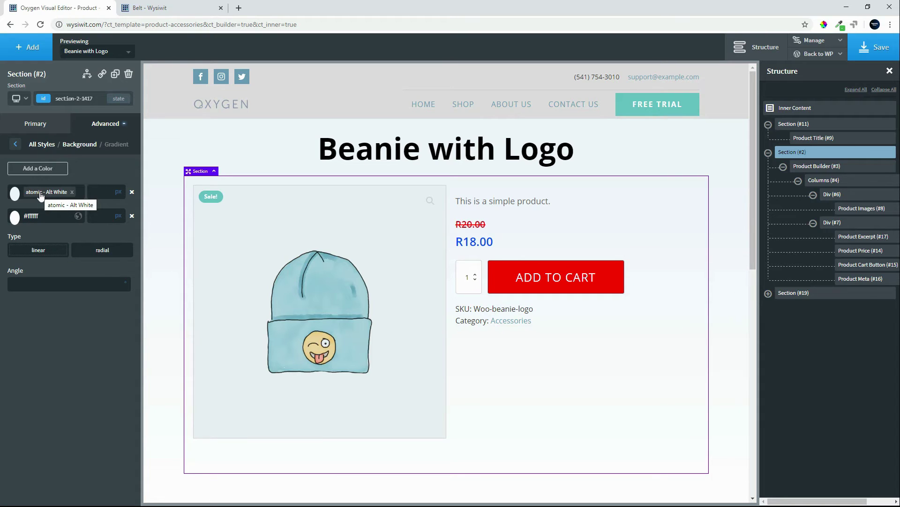
Try opacity 0 for the gradient's first color, atomic - Alt White, then raise it to 25.
{"action": "left_click", "coordinate": [15, 193]}
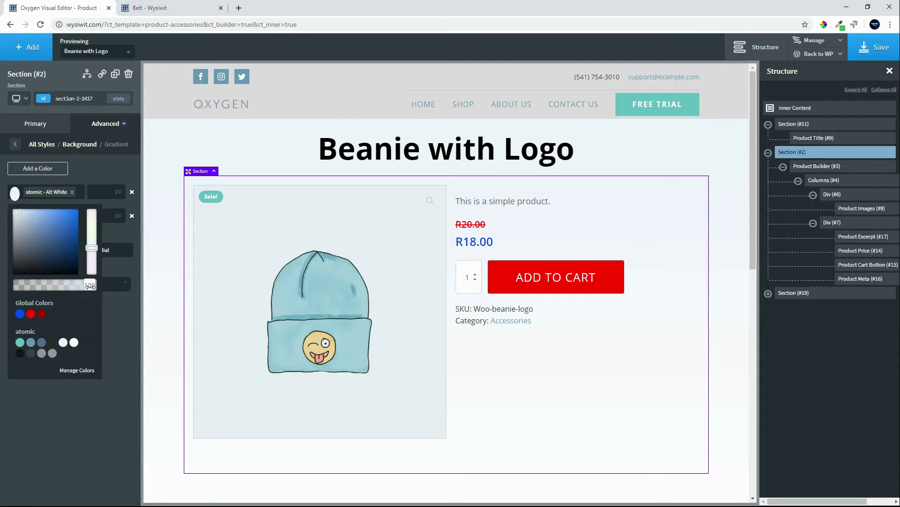
{"action": "left_click_drag", "start_coordinate": [90, 285], "coordinate": [3, 292]}
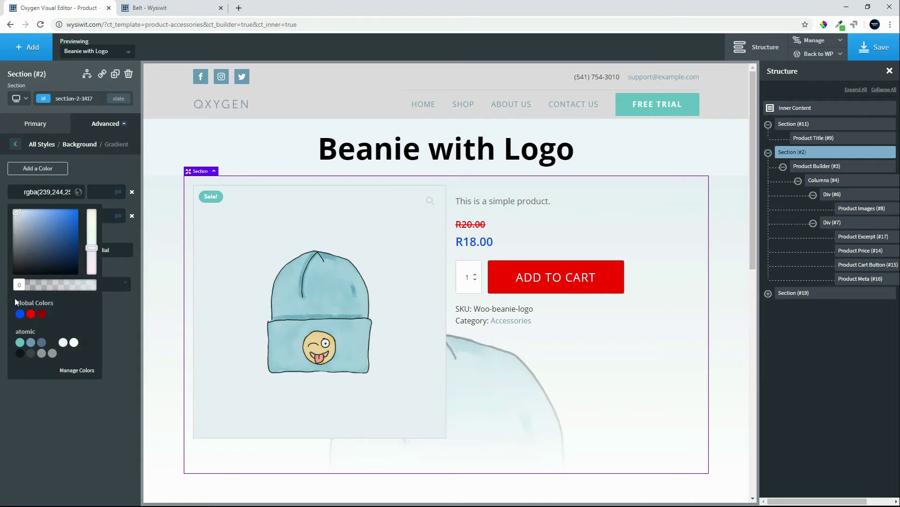
{"action": "mouse_move", "coordinate": [20, 285]}
{"action": "left_mouse_down"}
{"action": "mouse_move", "coordinate": [88, 285]}
{"action": "mouse_move", "coordinate": [67, 296]}
{"action": "mouse_move", "coordinate": [34, 290]}
{"action": "left_mouse_up"}
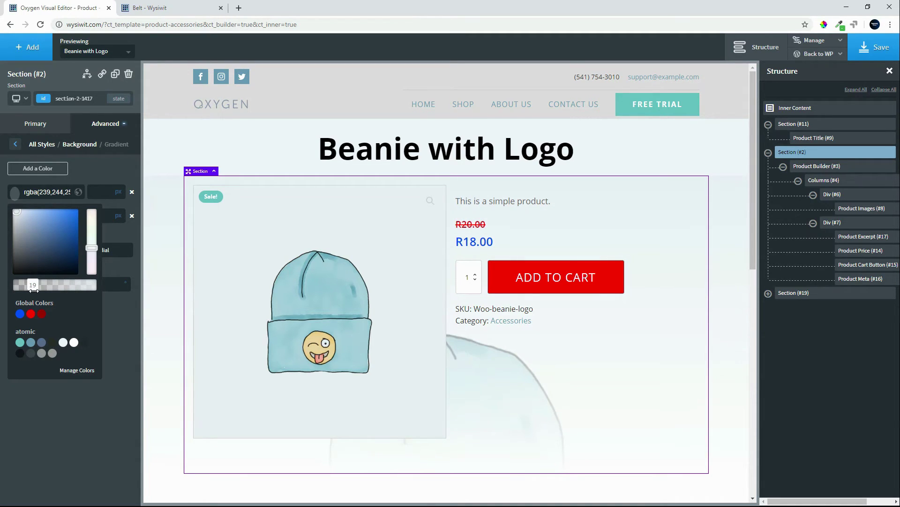
{"action": "left_click_drag", "start_coordinate": [34, 290], "coordinate": [41, 291]}
Add a third color entry to the Product Builder section's gradient and return the first color's opacity to 100.
{"action": "left_click", "coordinate": [47, 169]}
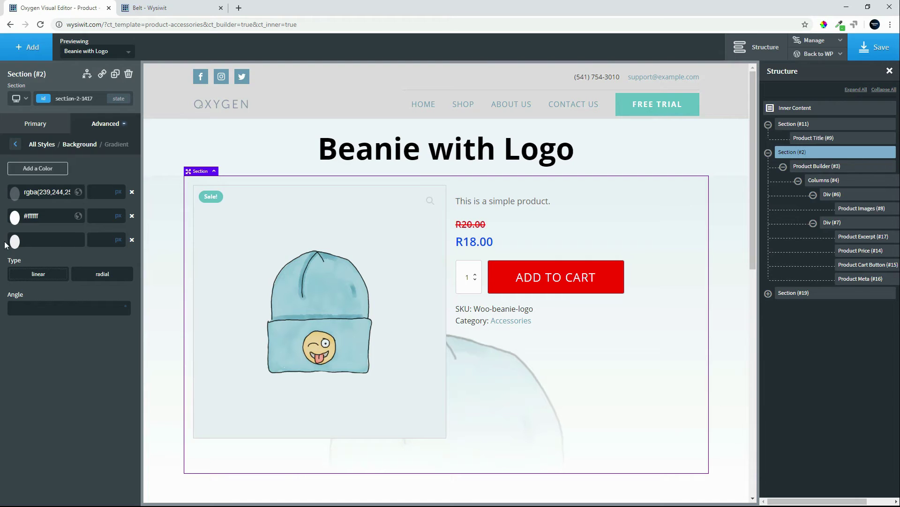
{"action": "left_click", "coordinate": [14, 193]}
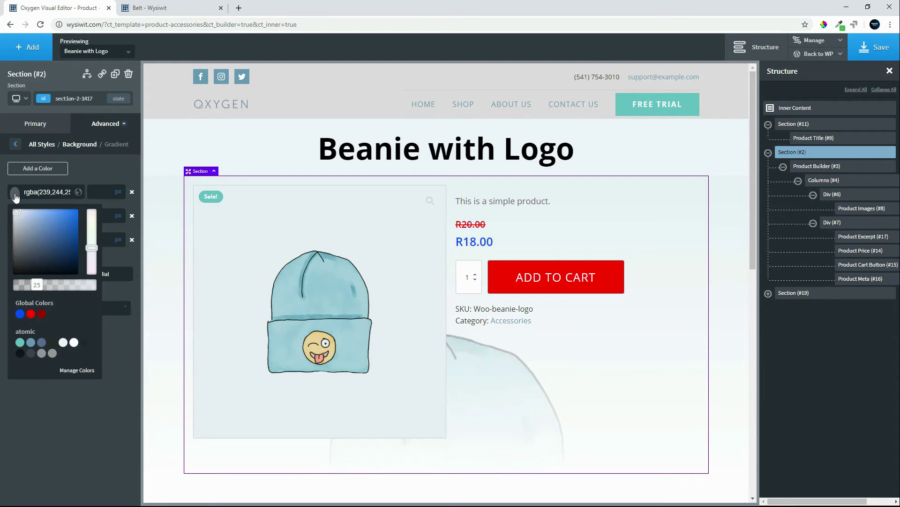
{"action": "left_click_drag", "start_coordinate": [36, 284], "coordinate": [117, 292]}
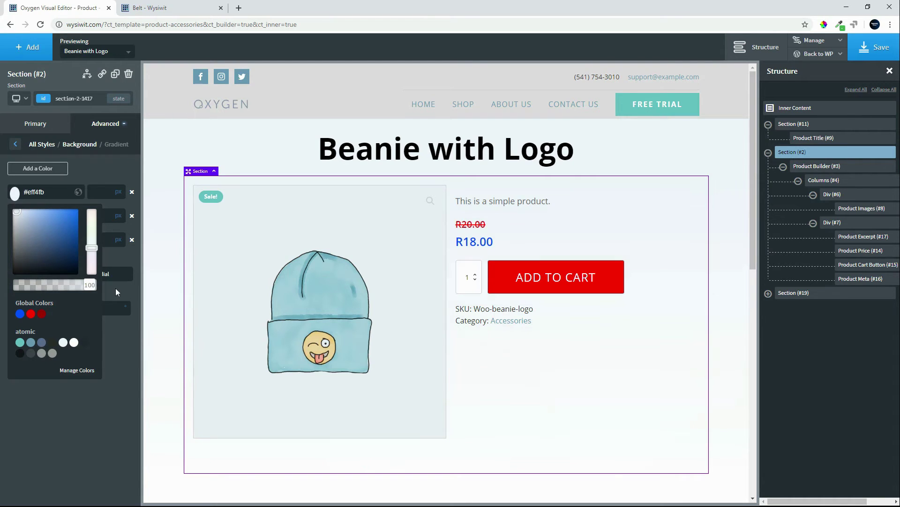
{"action": "left_click", "coordinate": [116, 289]}
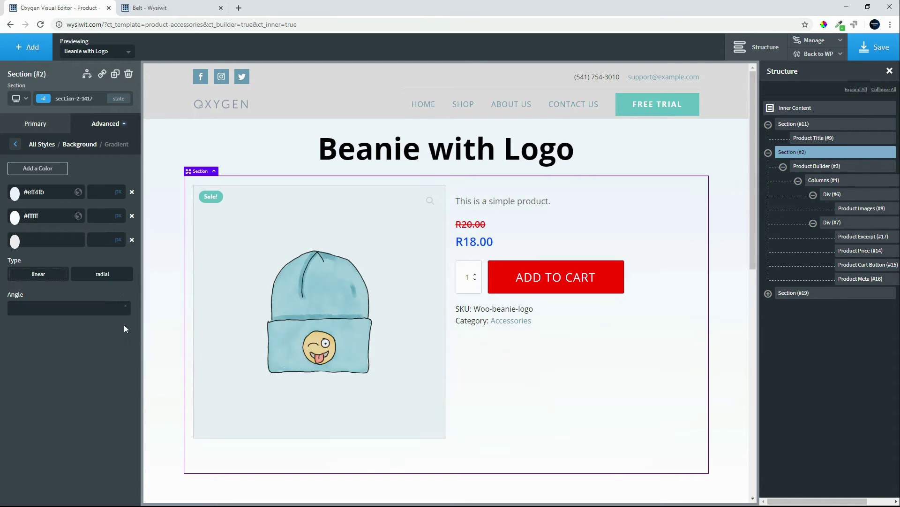
Set the second color of the Product Builder section's gradient to atomic - Alt White at 52 opacity.
{"action": "left_click", "coordinate": [16, 217]}
{"action": "left_click", "coordinate": [65, 366]}
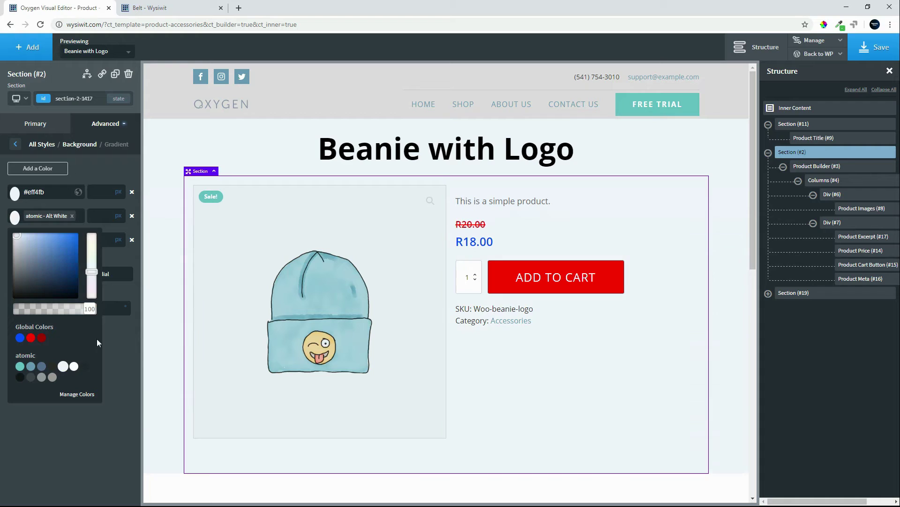
{"action": "left_click", "coordinate": [123, 322]}
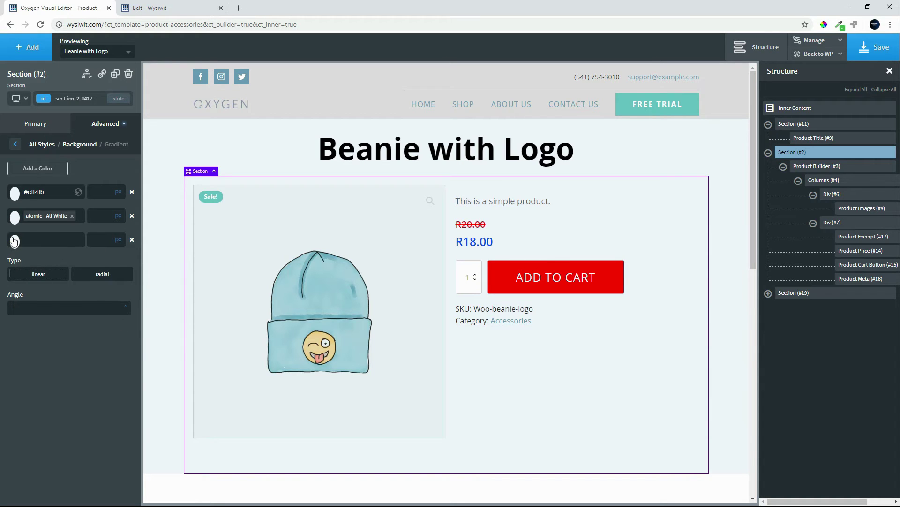
{"action": "left_click", "coordinate": [15, 218]}
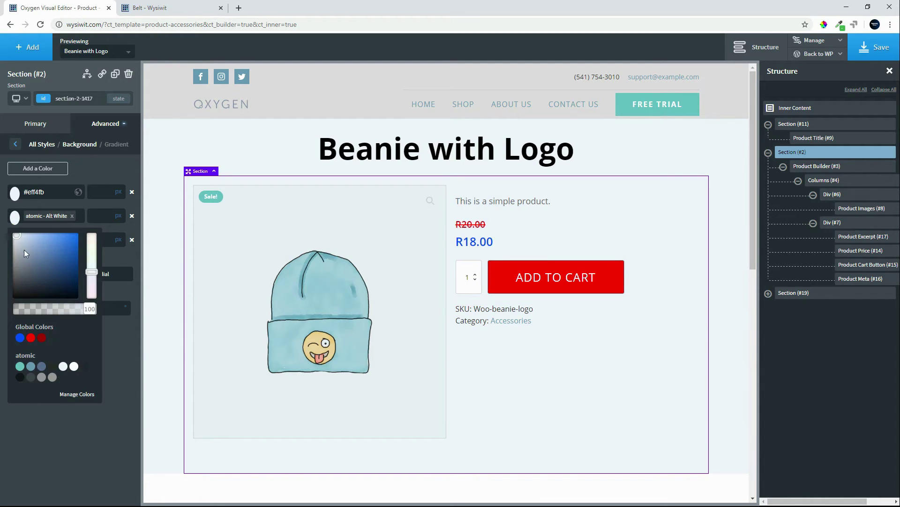
{"action": "left_click_drag", "start_coordinate": [89, 308], "coordinate": [55, 308]}
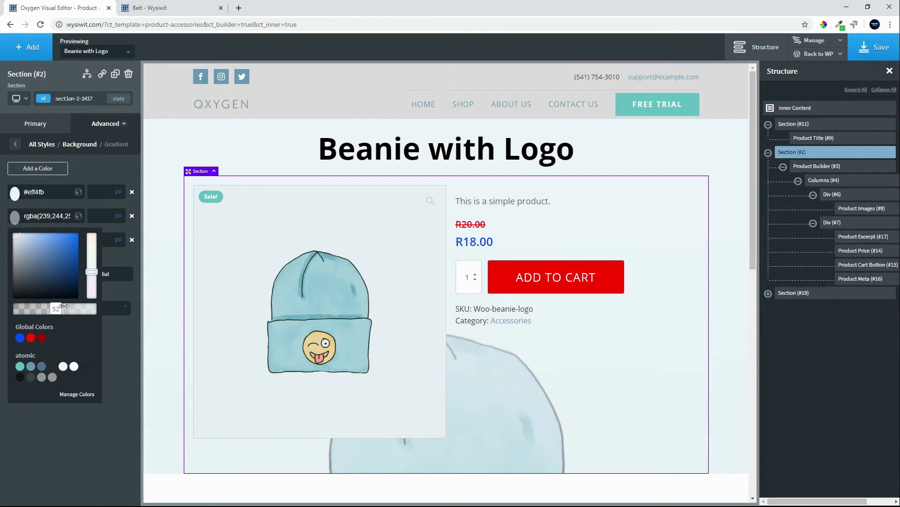
{"action": "left_click", "coordinate": [128, 329]}
Set the third color of the Product Builder section's gradient to #ffffff at full opacity.
{"action": "left_click", "coordinate": [23, 244]}
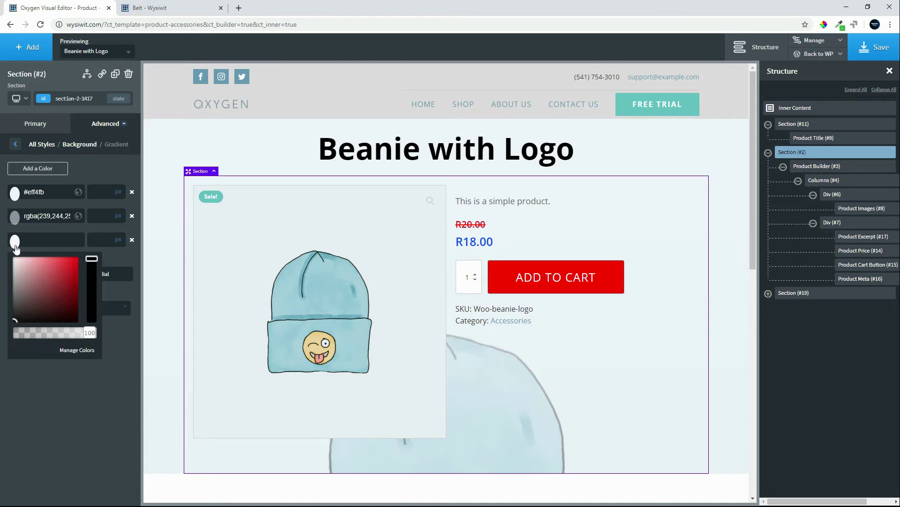
{"action": "left_click", "coordinate": [42, 333]}
{"action": "left_click_drag", "start_coordinate": [45, 340], "coordinate": [109, 328]}
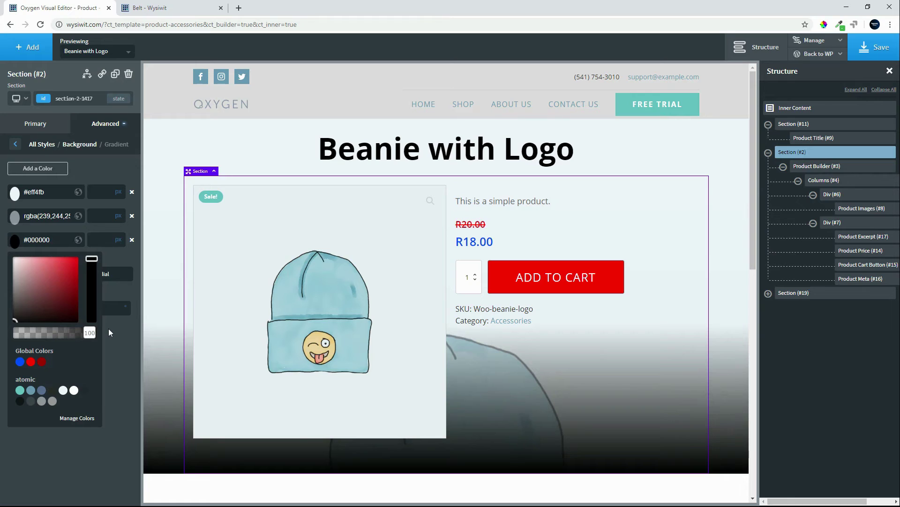
{"action": "left_click", "coordinate": [15, 244]}
{"action": "left_click", "coordinate": [16, 244]}
{"action": "left_click_drag", "start_coordinate": [16, 268], "coordinate": [6, 248]}
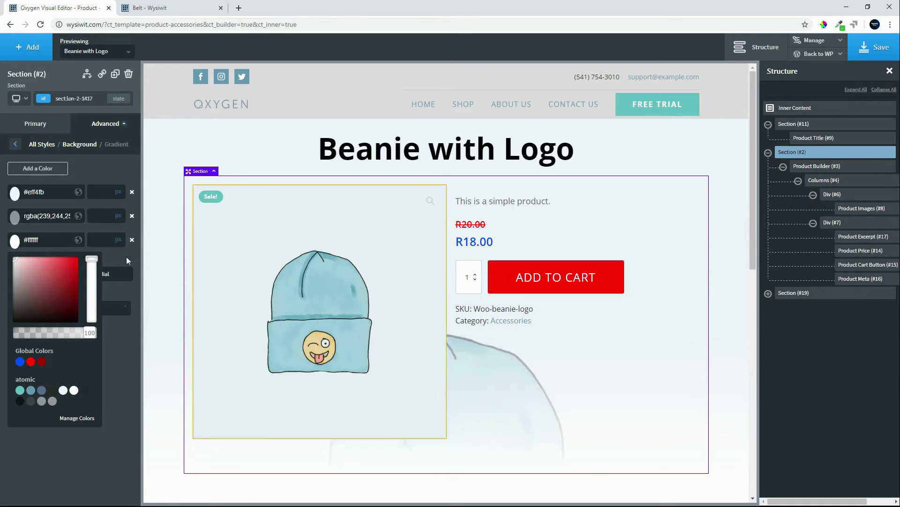
Try 200 px and 100 px as the stop position of the gradient's third color, then clear the value.
{"action": "left_click", "coordinate": [106, 240]}
{"action": "type", "text": "200"}
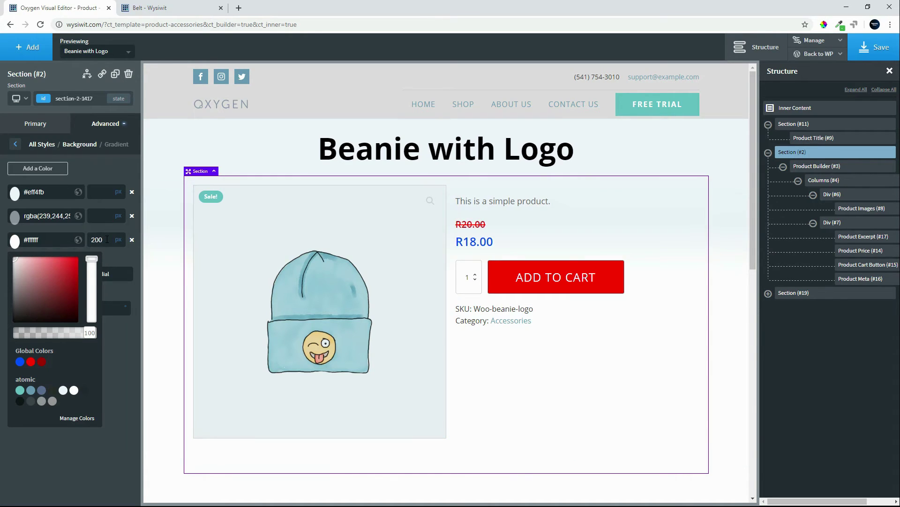
{"action": "key", "text": "BackSpace"}
{"action": "key", "text": "BackSpace"}
{"action": "key", "text": "BackSpace"}
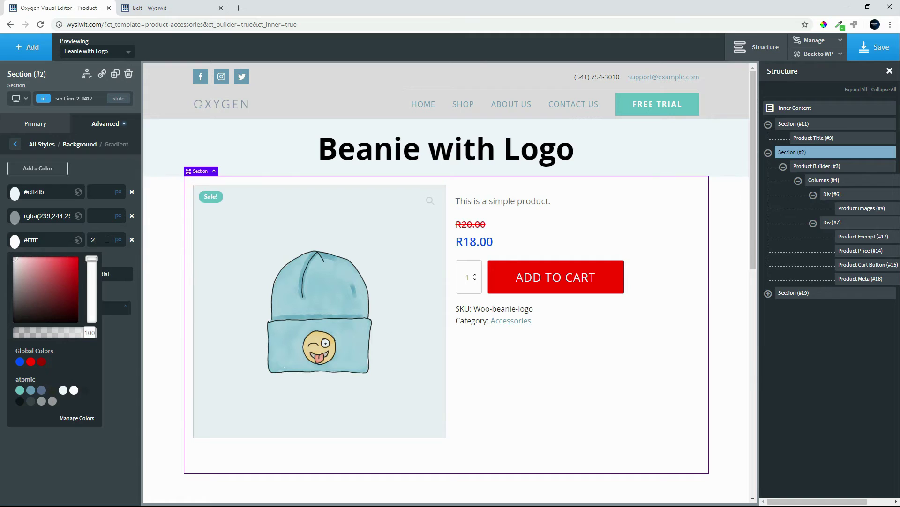
{"action": "type", "text": "100"}
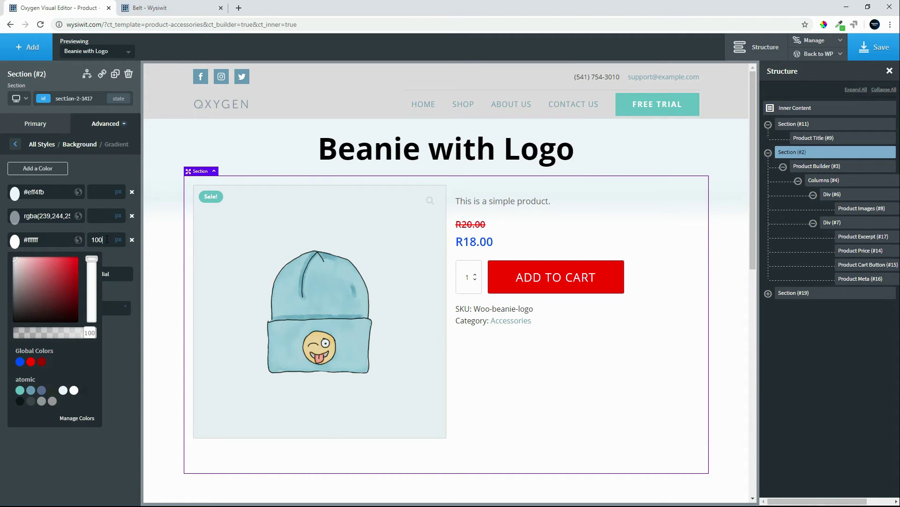
{"action": "key", "text": "BackSpace"}
{"action": "key", "text": "BackSpace"}
{"action": "key", "text": "BackSpace"}
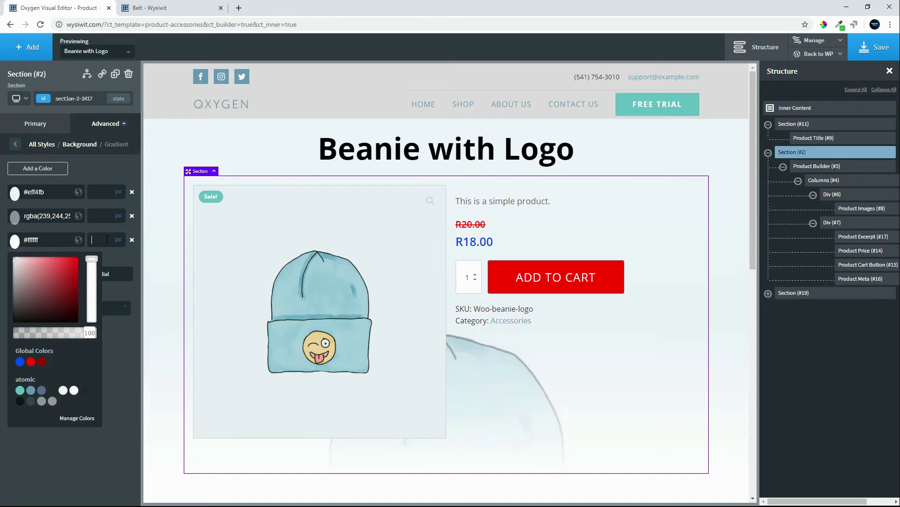
Set the gradient's stop positions to 50 px for the first color and 100 px for the second.
{"action": "left_click", "coordinate": [114, 472]}
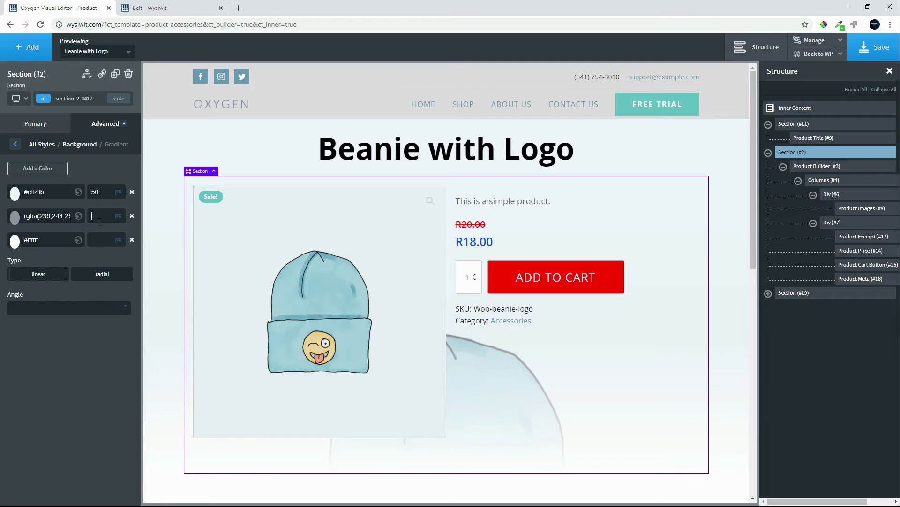
{"action": "type", "text": "00"}
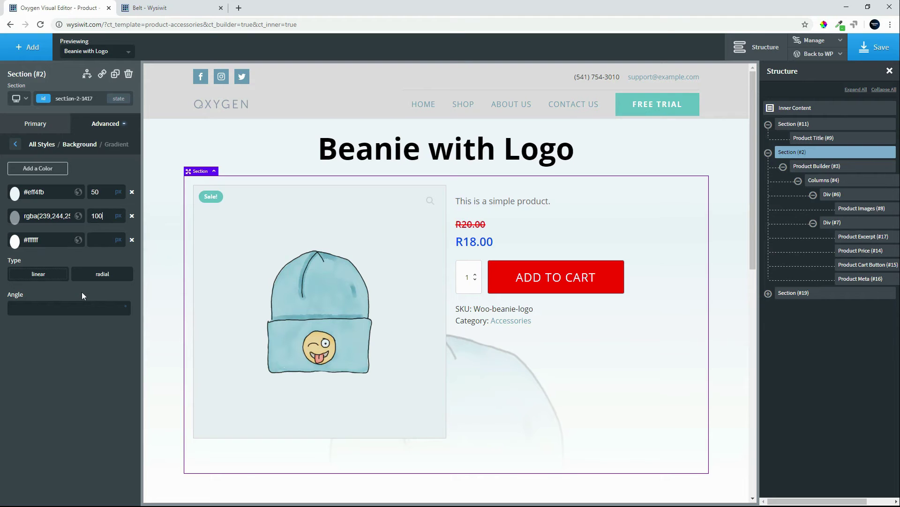
{"action": "scroll", "coordinate": [601, 370], "scroll_direction": "down", "scroll_amount": 8}
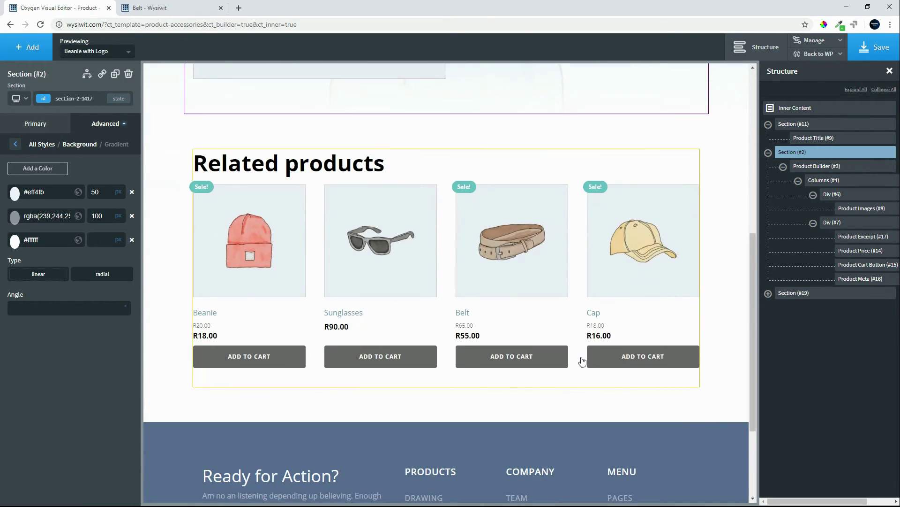
{"action": "scroll", "coordinate": [710, 286], "scroll_direction": "up", "scroll_amount": 3}
{"action": "left_click", "coordinate": [733, 275]}
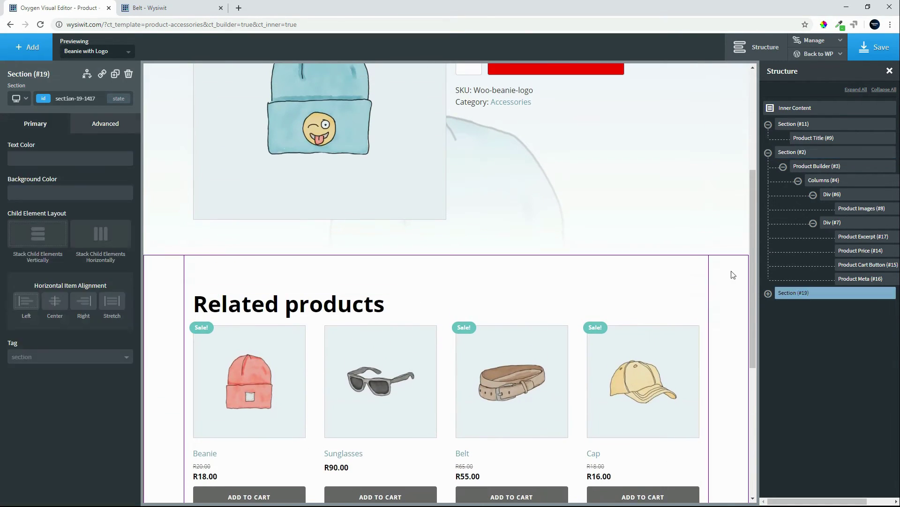
{"action": "scroll", "coordinate": [731, 272], "scroll_direction": "up", "scroll_amount": 4}
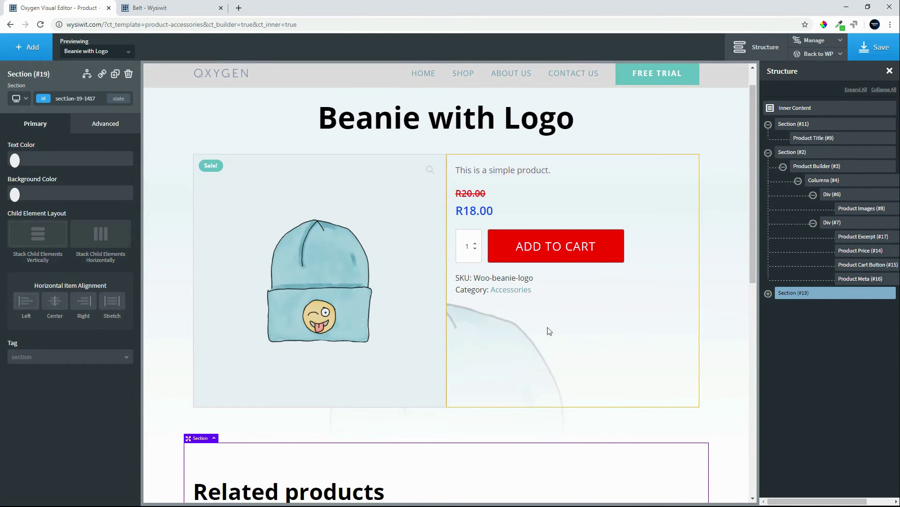
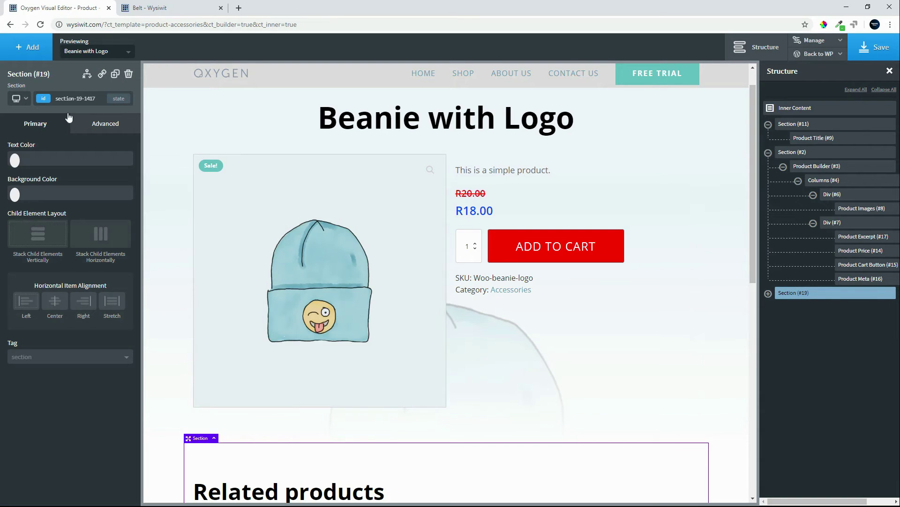
{"action": "left_click", "coordinate": [96, 125]}
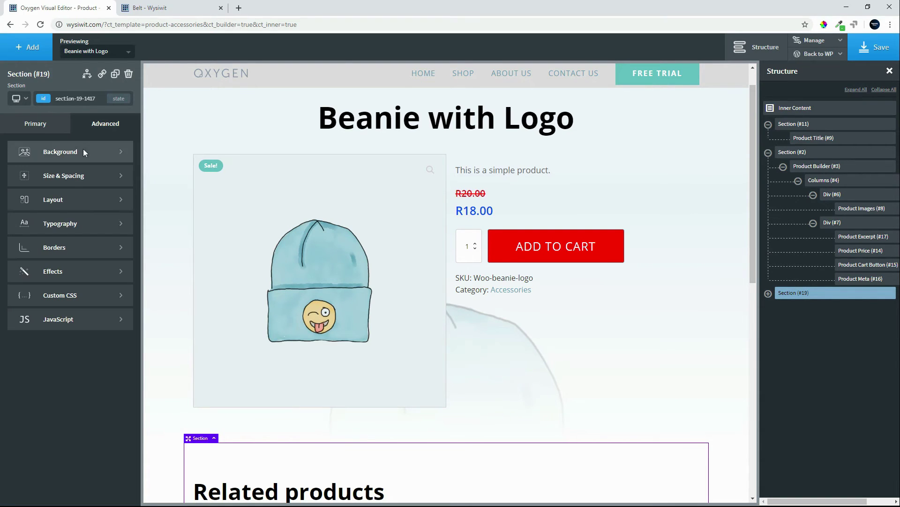
Set the top position of the Product Builder section's background image to 10 and change its unit to percent.
{"action": "left_click", "coordinate": [711, 199]}
{"action": "left_click", "coordinate": [107, 123]}
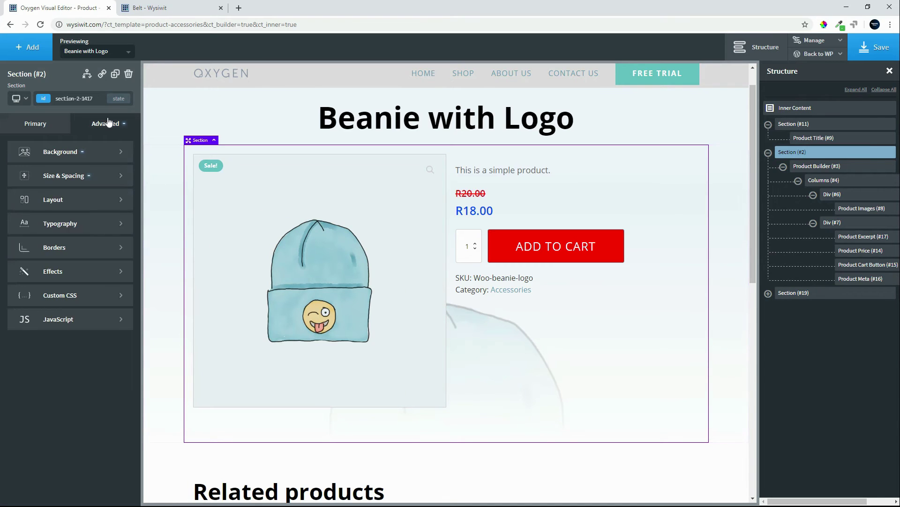
{"action": "left_click", "coordinate": [69, 160]}
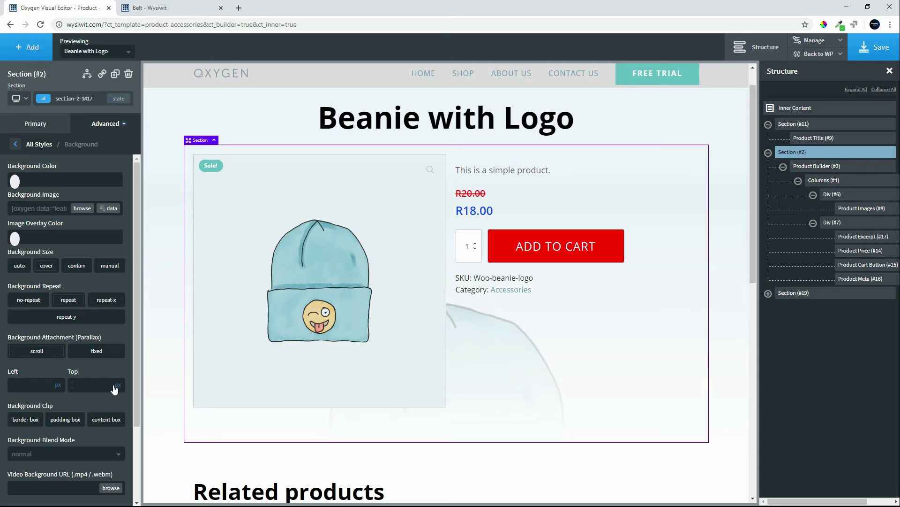
{"action": "type", "text": "0"}
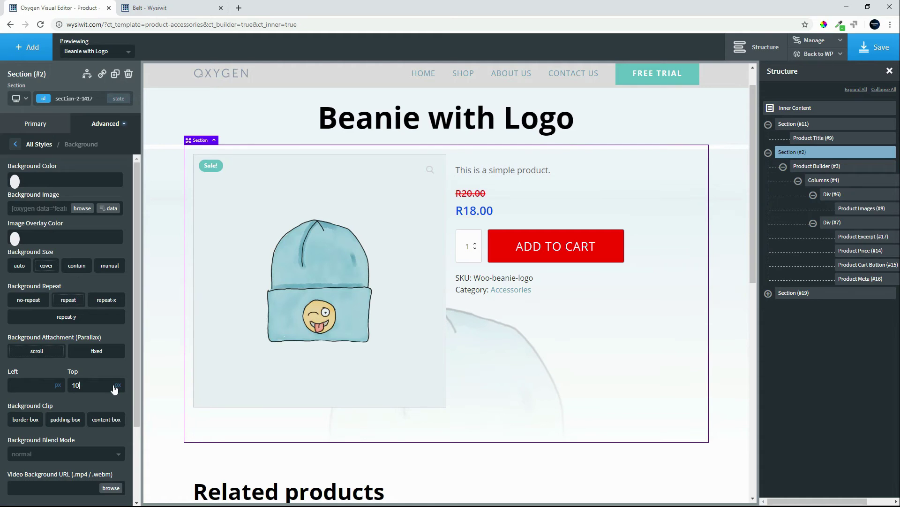
{"action": "left_click", "coordinate": [117, 384]}
{"action": "left_click", "coordinate": [119, 379]}
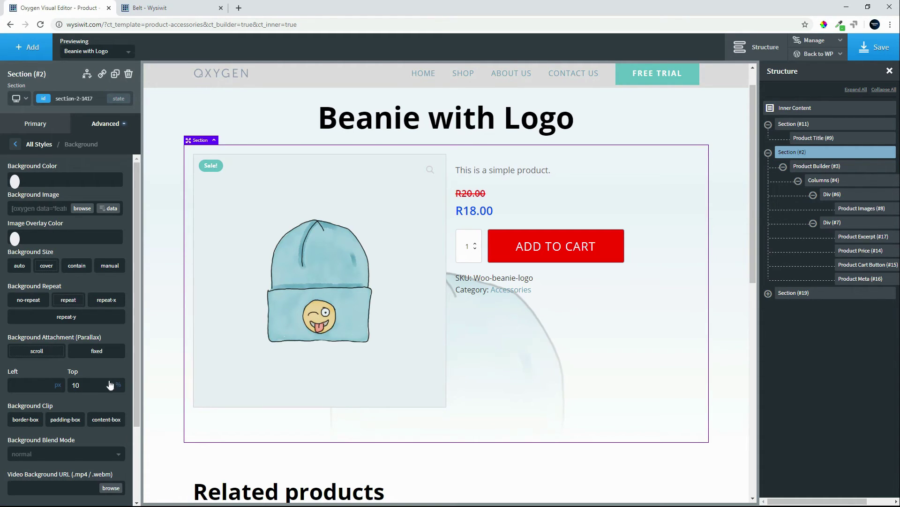
Try 20% and then 50% as the background image's top position.
{"action": "double_click", "coordinate": [92, 386]}
{"action": "type", "text": "20"}
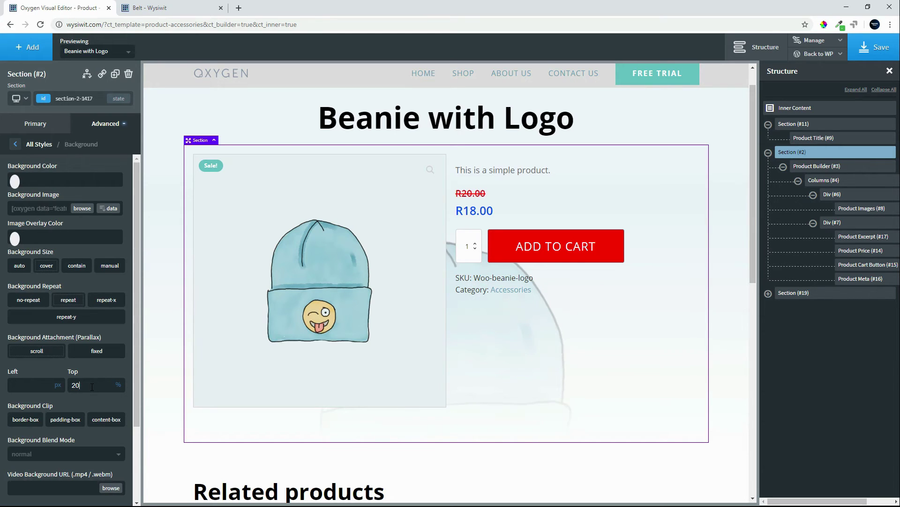
{"action": "key", "text": "BackSpace"}
{"action": "key", "text": "BackSpace"}
{"action": "type", "text": "50"}
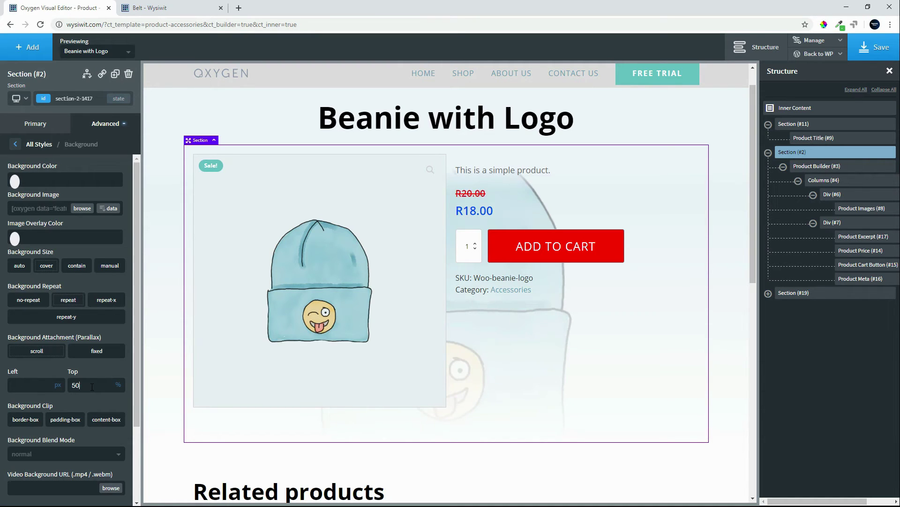
Set the background image's top position to 40% and check how the section blends into the related products.
{"action": "key", "text": "BackSpace"}
{"action": "key", "text": "BackSpace"}
{"action": "type", "text": "40"}
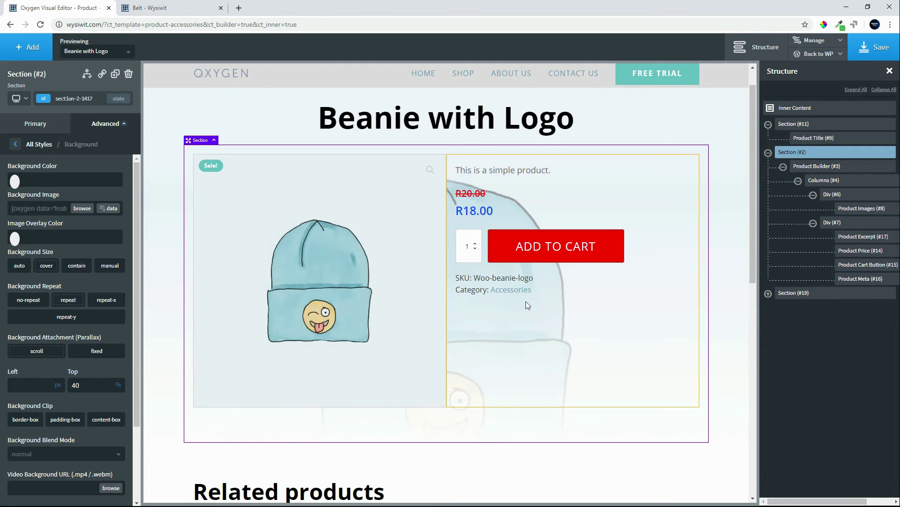
{"action": "scroll", "coordinate": [649, 312], "scroll_direction": "down", "scroll_amount": 4}
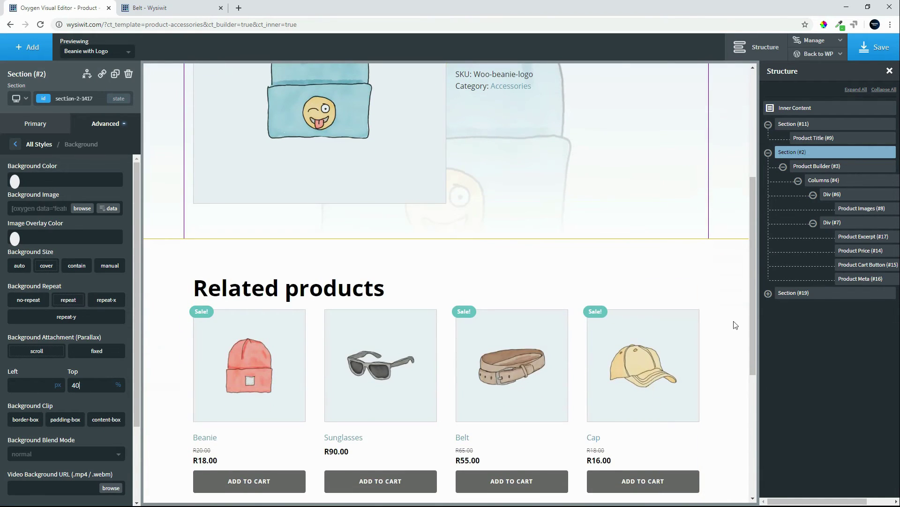
{"action": "scroll", "coordinate": [735, 322], "scroll_direction": "up", "scroll_amount": 3}
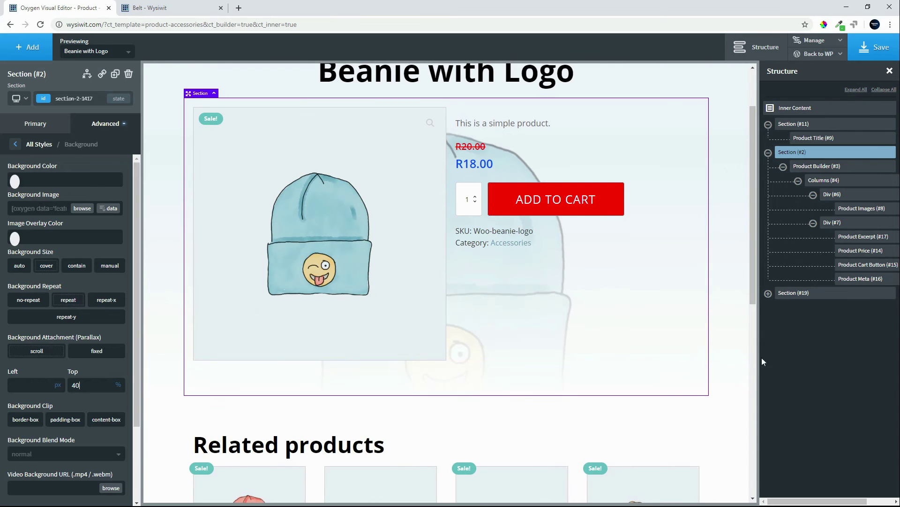
{"action": "scroll", "coordinate": [733, 351], "scroll_direction": "up", "scroll_amount": 2}
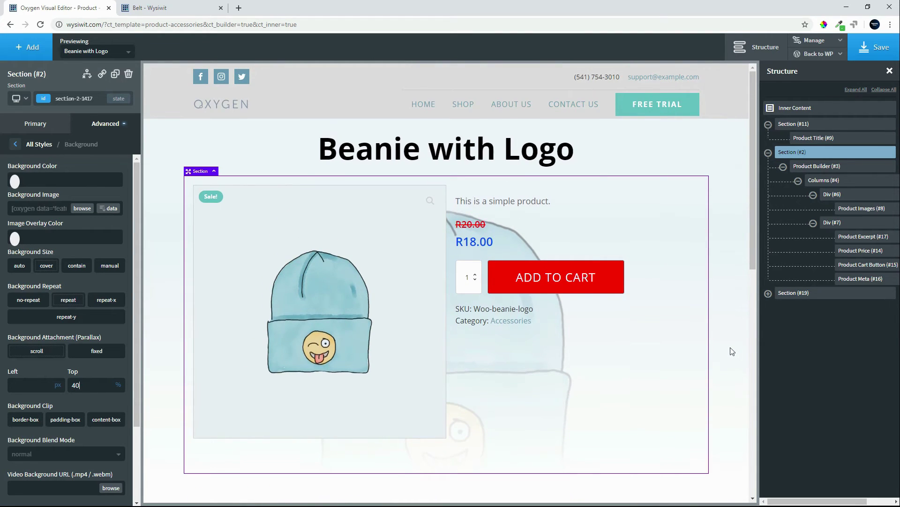
{"action": "scroll", "coordinate": [733, 351], "scroll_direction": "down", "scroll_amount": 4}
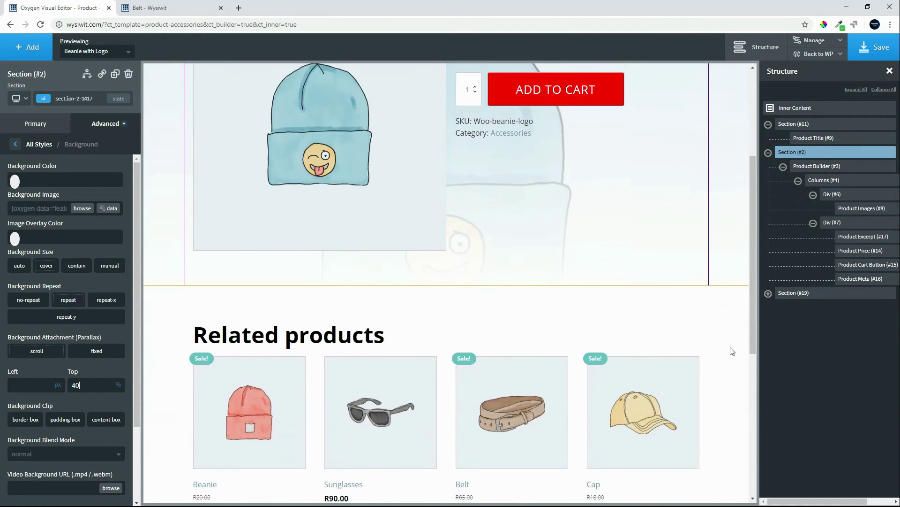
{"action": "scroll", "coordinate": [732, 351], "scroll_direction": "up", "scroll_amount": 2}
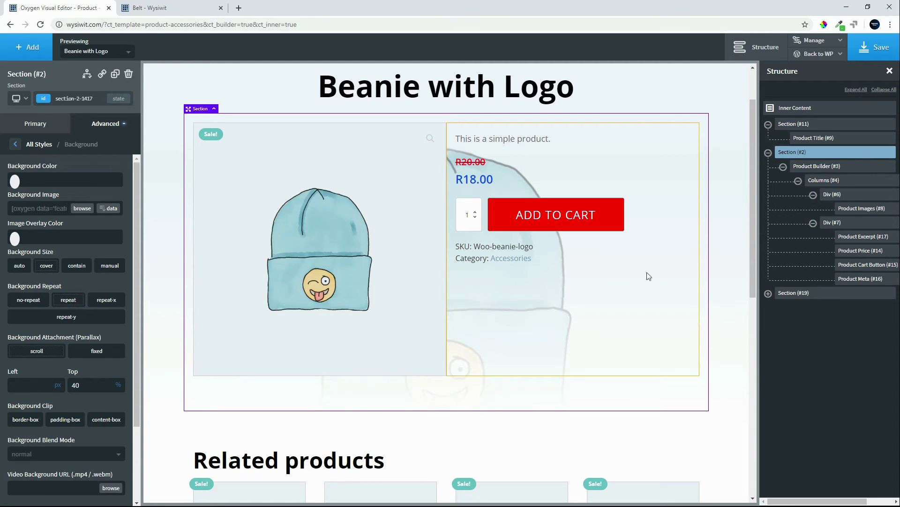
Clear the stop positions of the first and second colors in the Product Builder section's gradient.
{"action": "scroll", "coordinate": [117, 294], "scroll_direction": "down", "scroll_amount": 4}
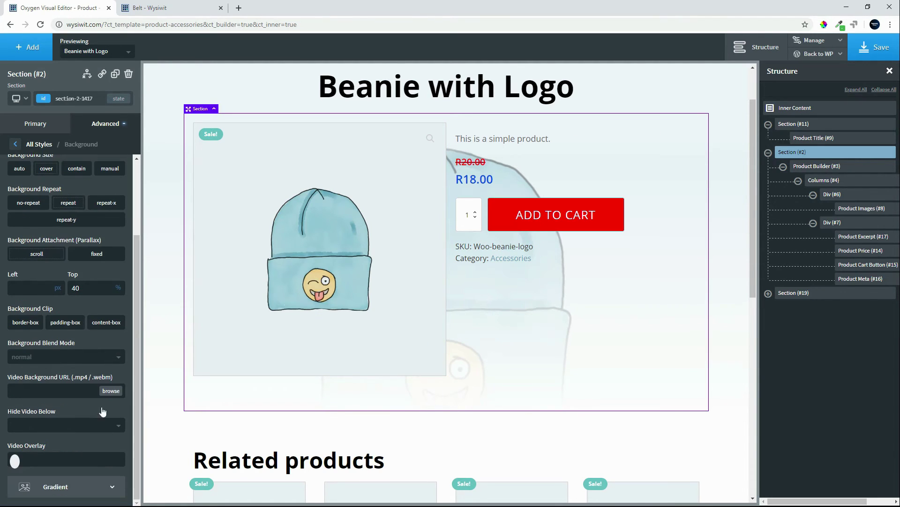
{"action": "left_click", "coordinate": [56, 488]}
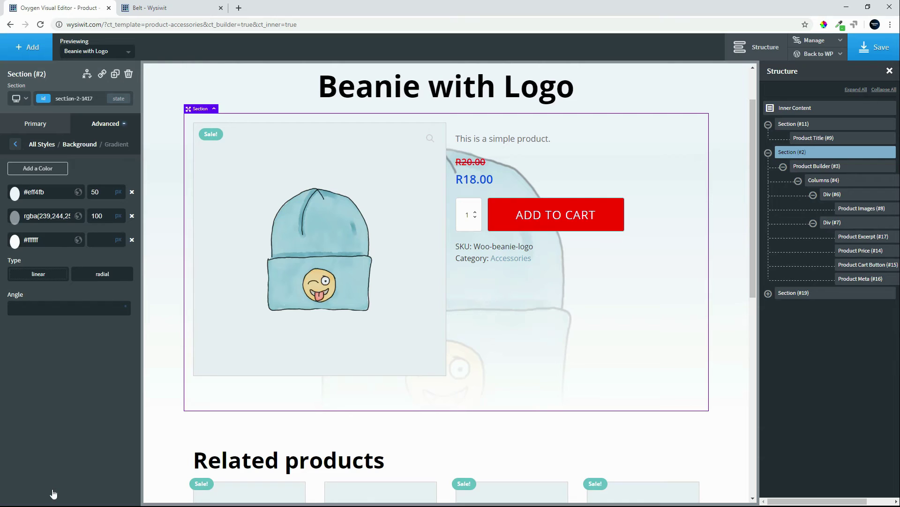
{"action": "double_click", "coordinate": [104, 192]}
{"action": "key", "text": "BackSpace"}
{"action": "double_click", "coordinate": [104, 216]}
{"action": "key", "text": "BackSpace"}
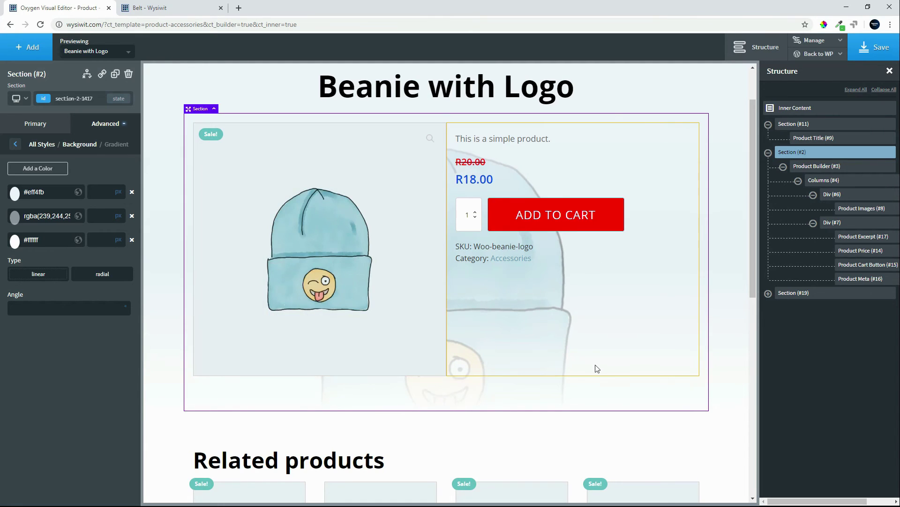
Try lowering the second gradient color's opacity to its minimum, then raise it to 91.
{"action": "left_click", "coordinate": [15, 217]}
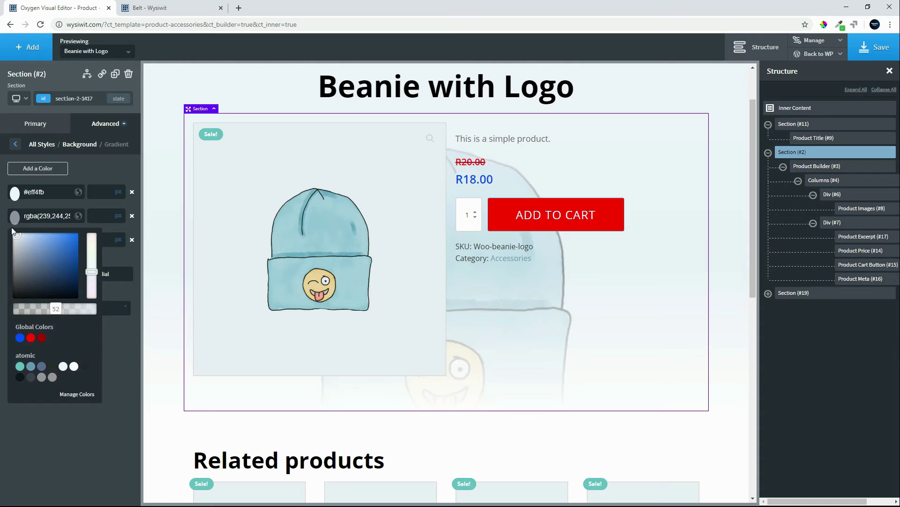
{"action": "left_click_drag", "start_coordinate": [53, 310], "coordinate": [10, 310]}
{"action": "mouse_move", "coordinate": [73, 310]}
{"action": "left_mouse_down"}
{"action": "mouse_move", "coordinate": [88, 310]}
{"action": "mouse_move", "coordinate": [19, 311]}
{"action": "mouse_move", "coordinate": [92, 319]}
{"action": "mouse_move", "coordinate": [73, 320]}
{"action": "mouse_move", "coordinate": [83, 320]}
{"action": "left_mouse_up"}
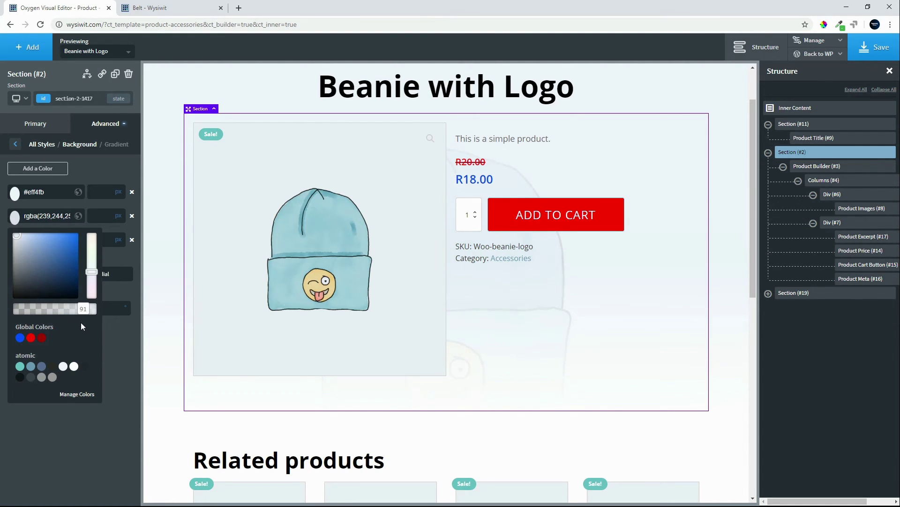
Set the Product Builder section's background attachment to fixed.
{"action": "left_click", "coordinate": [728, 450]}
{"action": "scroll", "coordinate": [698, 381], "scroll_direction": "down", "scroll_amount": 6}
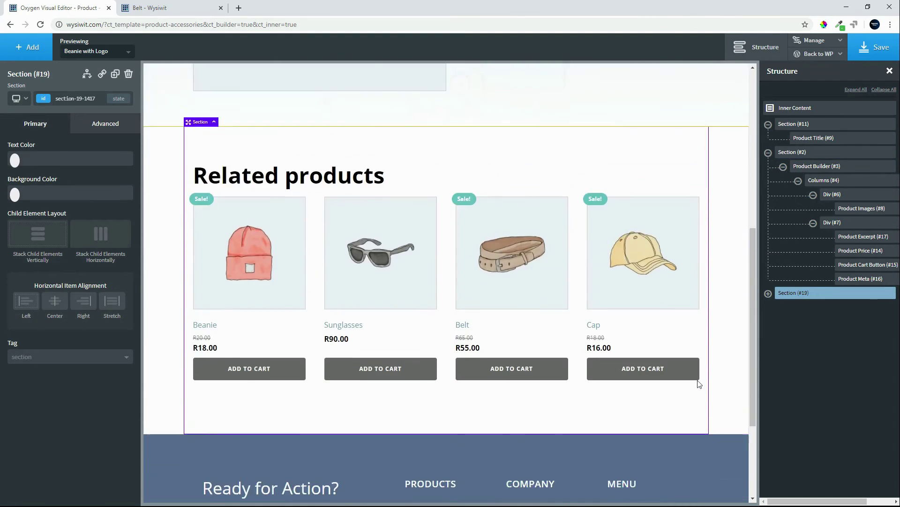
{"action": "scroll", "coordinate": [701, 383], "scroll_direction": "up", "scroll_amount": 10}
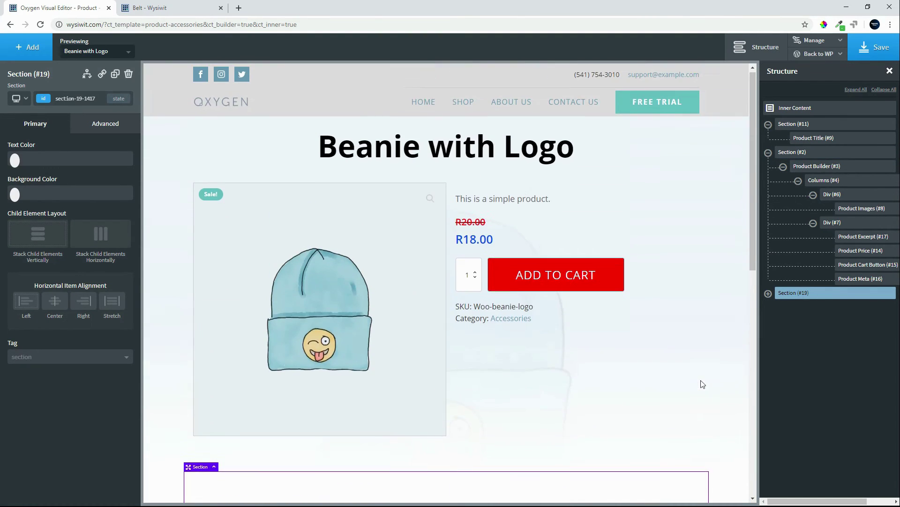
{"action": "left_click", "coordinate": [104, 125]}
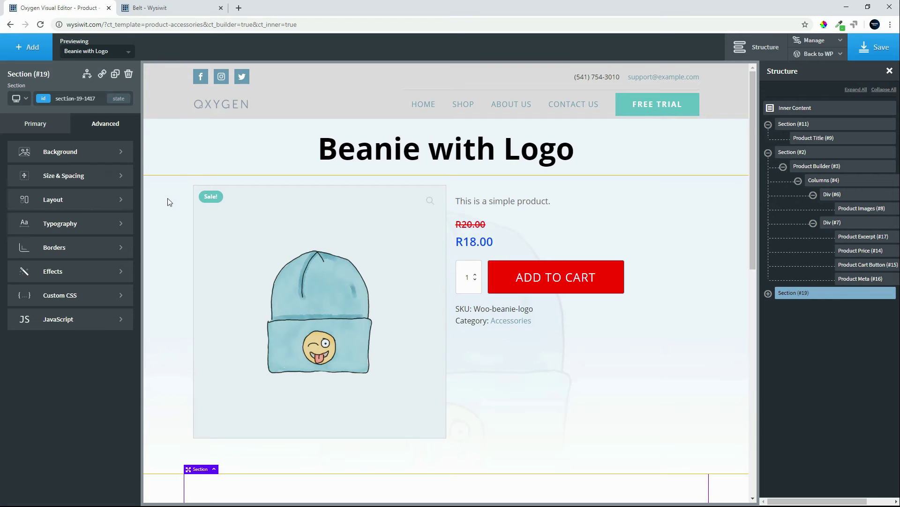
{"action": "left_click", "coordinate": [167, 198]}
{"action": "left_click", "coordinate": [91, 125]}
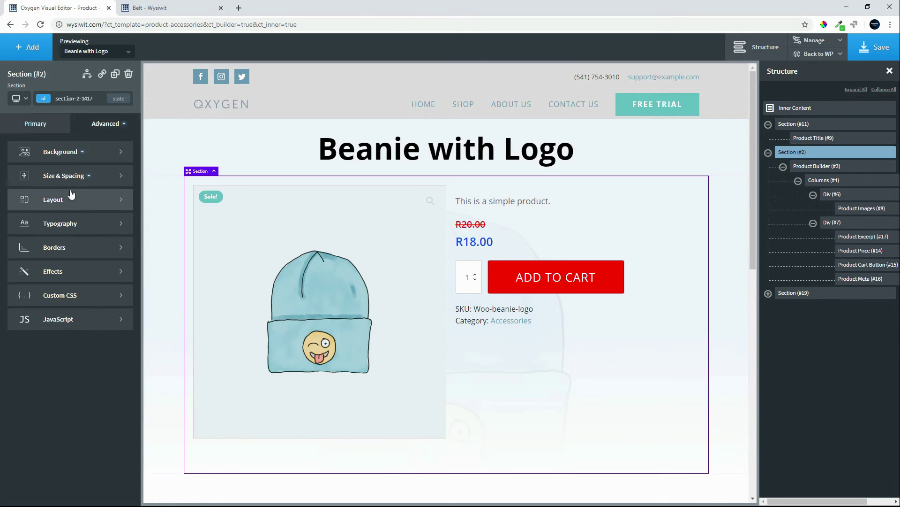
{"action": "left_click", "coordinate": [83, 158]}
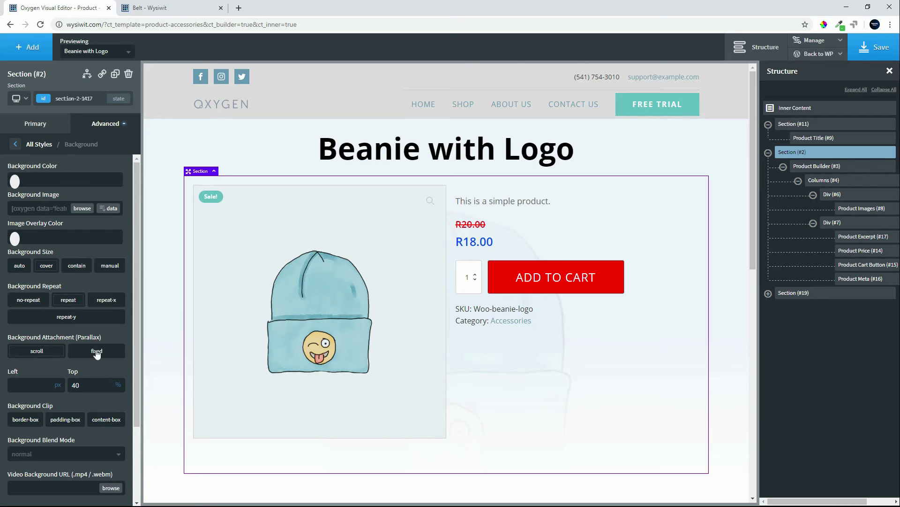
{"action": "left_click", "coordinate": [97, 352]}
Examine how the fixed background image behaves between the product title, the related products and the footer.
{"action": "scroll", "coordinate": [706, 393], "scroll_direction": "down", "scroll_amount": 5}
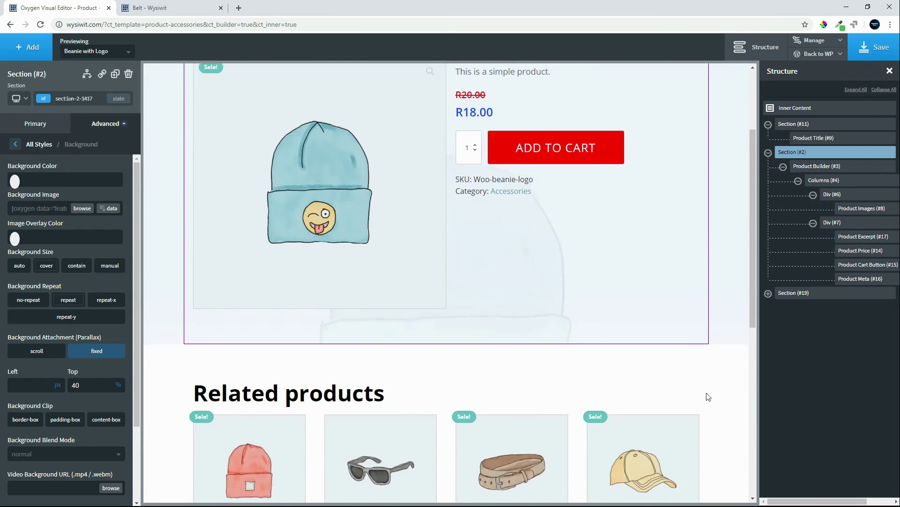
{"action": "scroll", "coordinate": [707, 393], "scroll_direction": "down", "scroll_amount": 5}
{"action": "scroll", "coordinate": [706, 393], "scroll_direction": "up", "scroll_amount": 12}
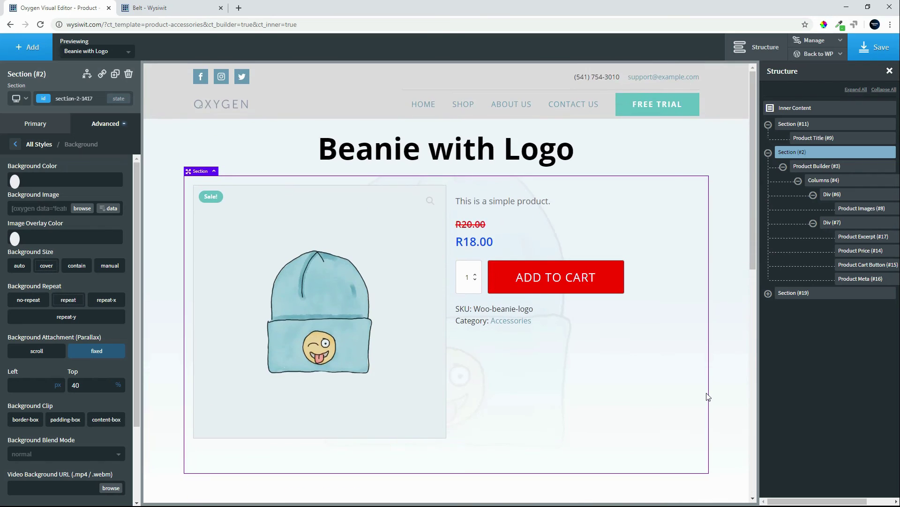
{"action": "scroll", "coordinate": [709, 397], "scroll_direction": "down", "scroll_amount": 8}
{"action": "scroll", "coordinate": [708, 396], "scroll_direction": "up", "scroll_amount": 8}
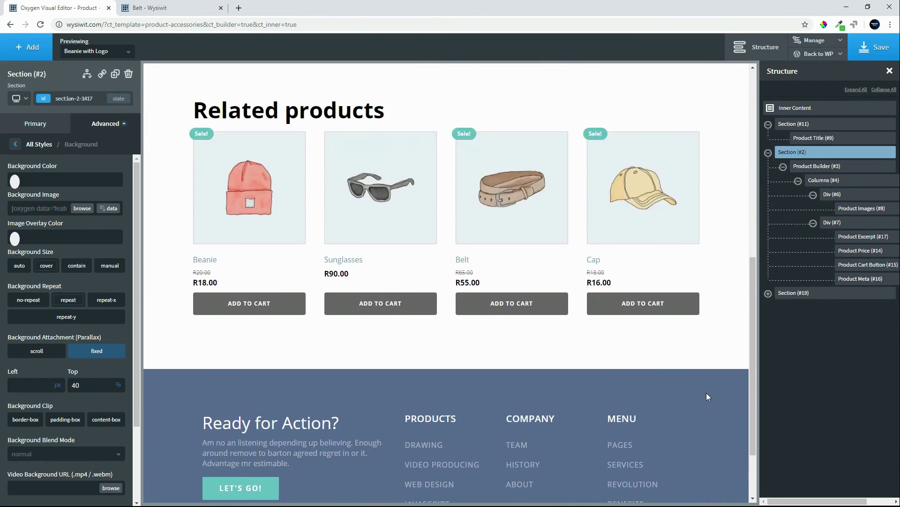
{"action": "scroll", "coordinate": [708, 396], "scroll_direction": "up", "scroll_amount": 1}
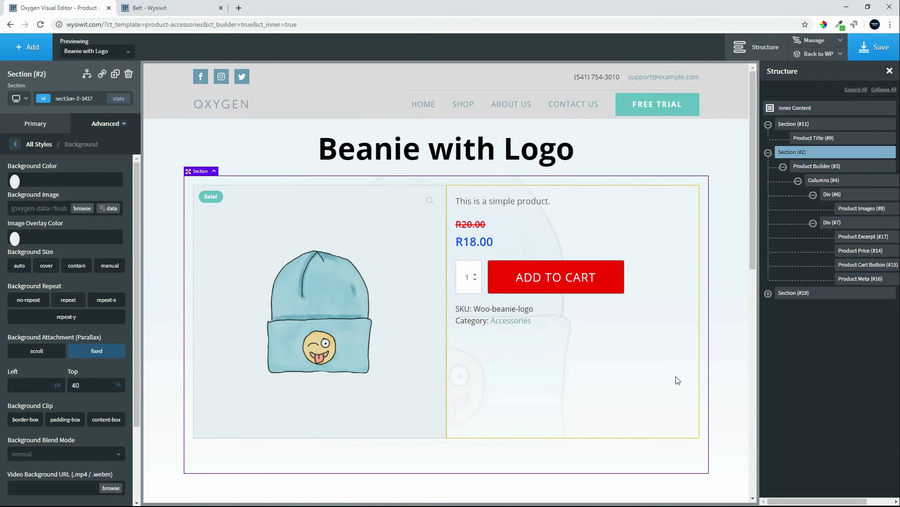
{"action": "scroll", "coordinate": [676, 376], "scroll_direction": "down", "scroll_amount": 6}
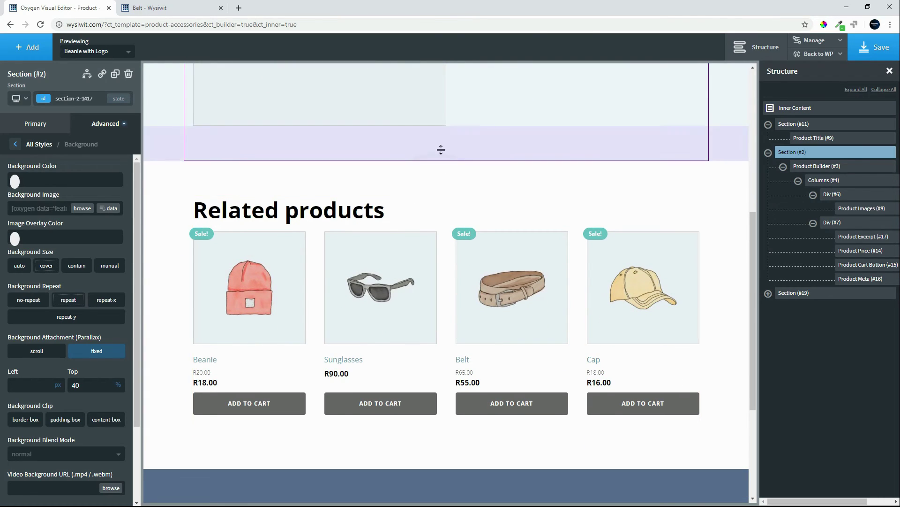
{"action": "scroll", "coordinate": [751, 340], "scroll_direction": "up", "scroll_amount": 5}
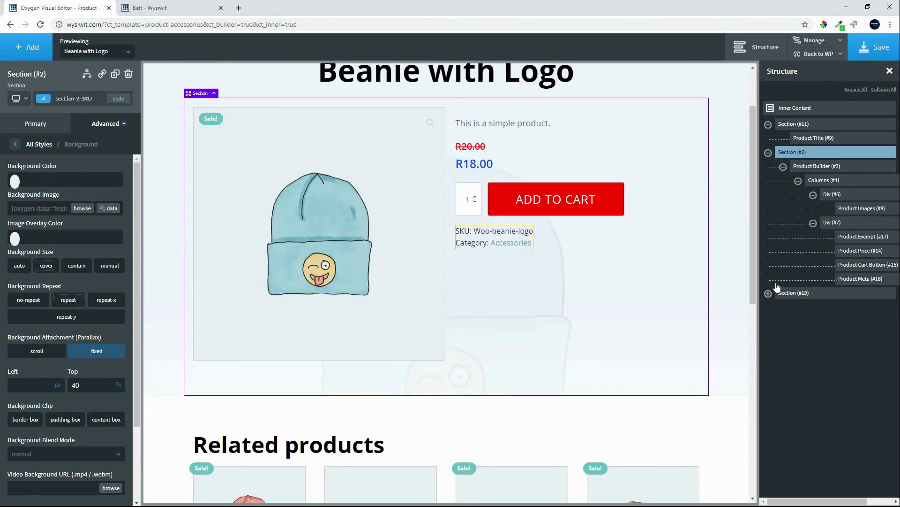
Add a Div inside the Product Builder's section, below the Product Builder.
{"action": "mouse_move", "coordinate": [798, 293]}
{"action": "left_mouse_down"}
{"action": "mouse_move", "coordinate": [818, 218]}
{"action": "mouse_move", "coordinate": [804, 166]}
{"action": "mouse_move", "coordinate": [835, 169]}
{"action": "mouse_move", "coordinate": [847, 154]}
{"action": "mouse_move", "coordinate": [868, 244]}
{"action": "mouse_move", "coordinate": [867, 309]}
{"action": "mouse_move", "coordinate": [828, 284]}
{"action": "mouse_move", "coordinate": [813, 280]}
{"action": "mouse_move", "coordinate": [804, 291]}
{"action": "left_mouse_up"}
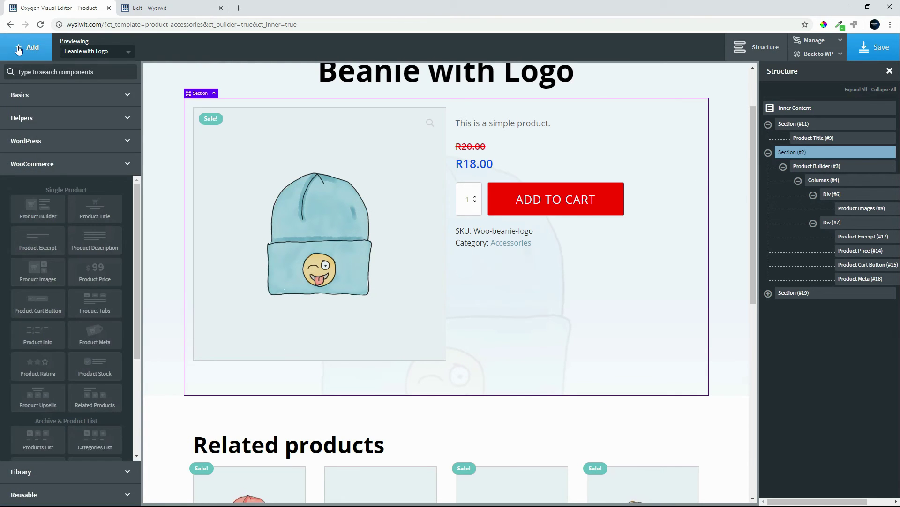
{"action": "left_click", "coordinate": [58, 94]}
{"action": "left_click", "coordinate": [99, 136]}
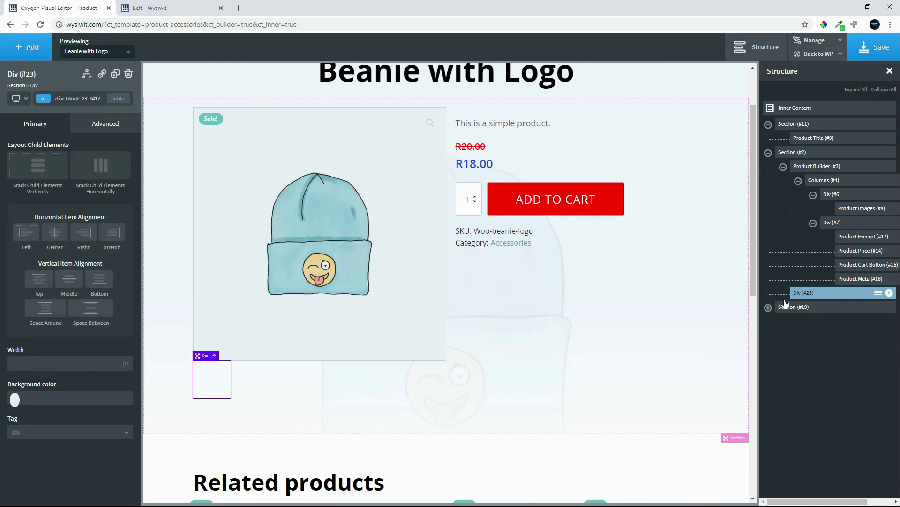
Move the Related Products element into the new div and delete its emptied section.
{"action": "left_click", "coordinate": [768, 308]}
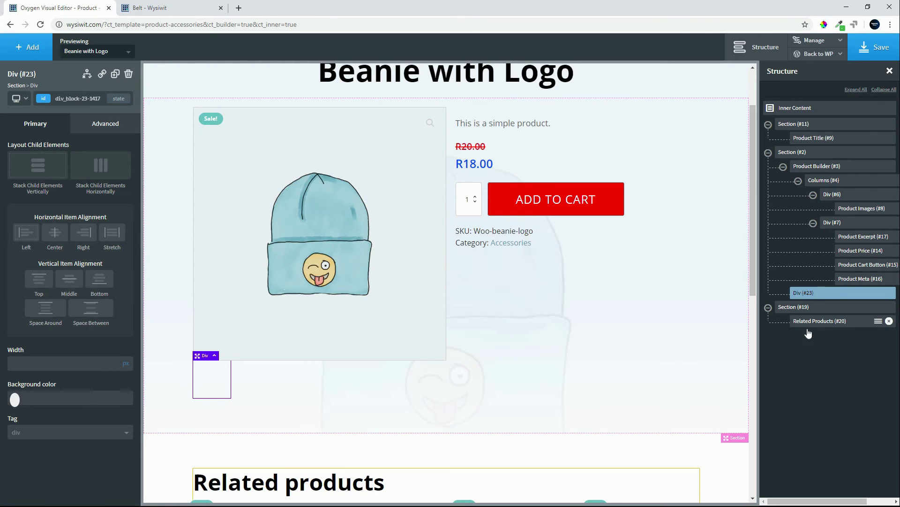
{"action": "left_click_drag", "start_coordinate": [809, 327], "coordinate": [839, 301]}
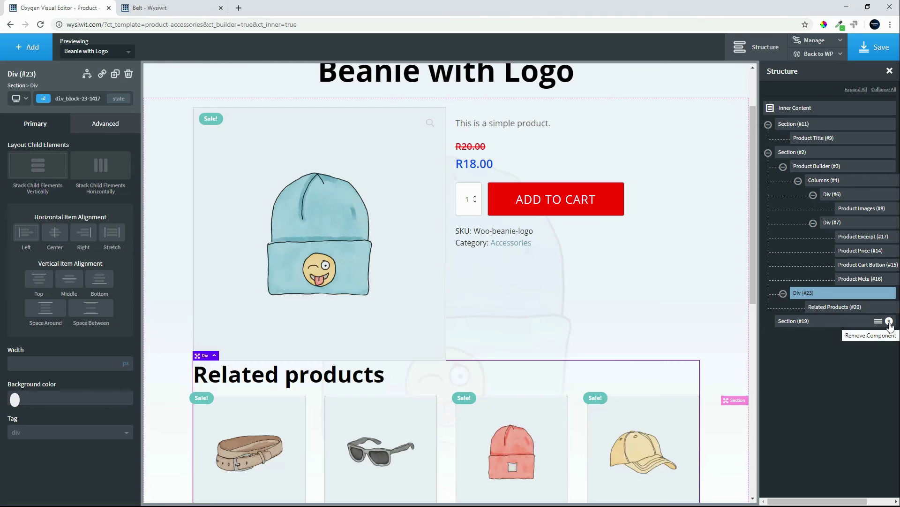
{"action": "left_click", "coordinate": [889, 321]}
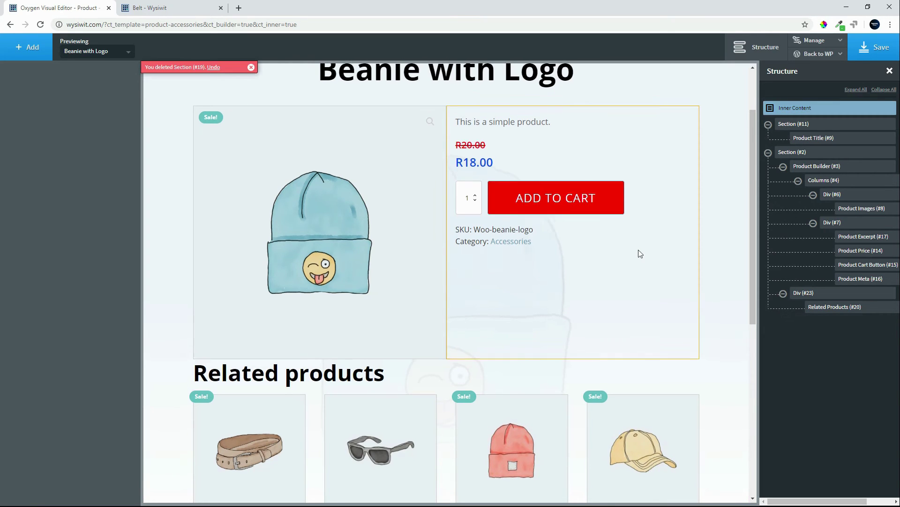
Check how the fixed background runs behind both the product details and the related products.
{"action": "scroll", "coordinate": [638, 249], "scroll_direction": "down", "scroll_amount": 6}
{"action": "scroll", "coordinate": [638, 249], "scroll_direction": "up", "scroll_amount": 8}
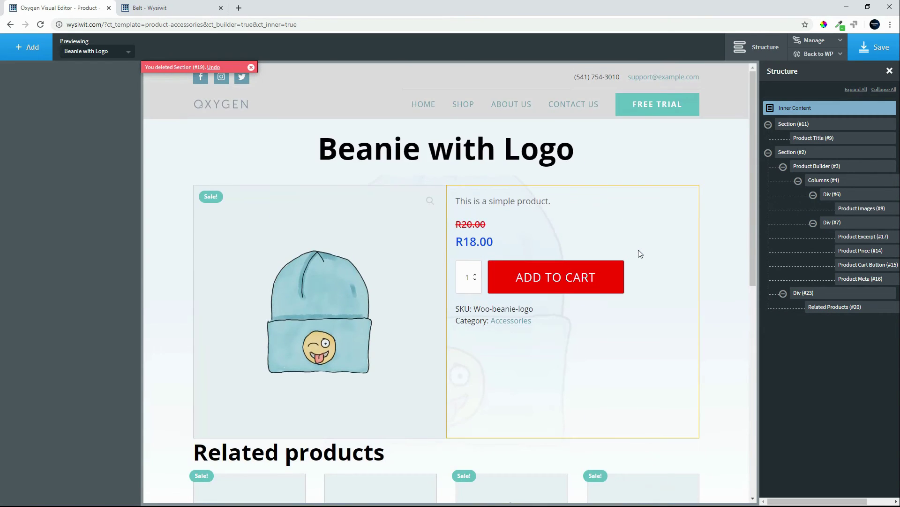
{"action": "scroll", "coordinate": [638, 249], "scroll_direction": "down", "scroll_amount": 6}
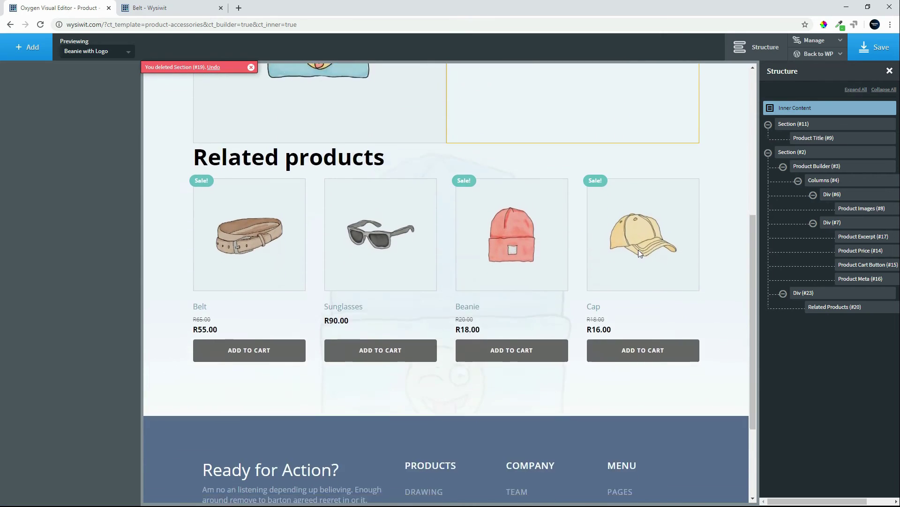
{"action": "scroll", "coordinate": [638, 250], "scroll_direction": "down", "scroll_amount": 3}
{"action": "scroll", "coordinate": [638, 249], "scroll_direction": "up", "scroll_amount": 9}
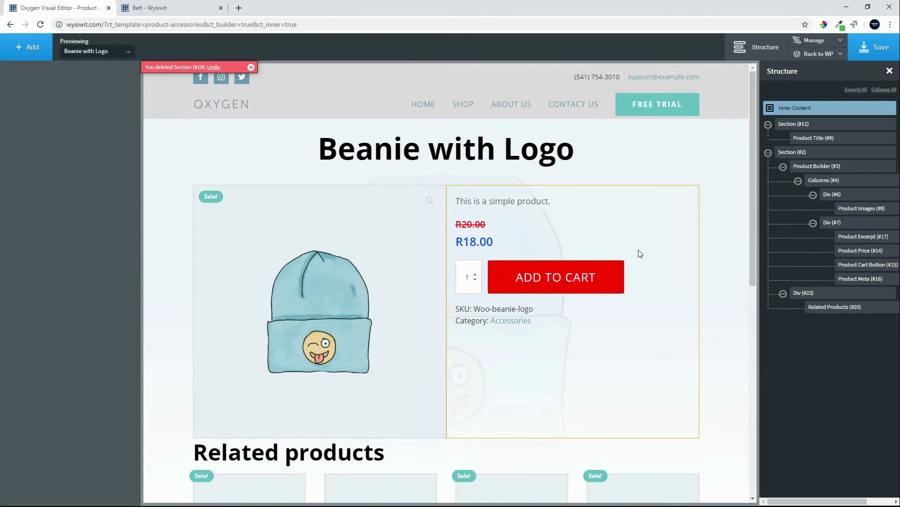
{"action": "scroll", "coordinate": [618, 306], "scroll_direction": "down", "scroll_amount": 3}
{"action": "scroll", "coordinate": [621, 306], "scroll_direction": "up", "scroll_amount": 3}
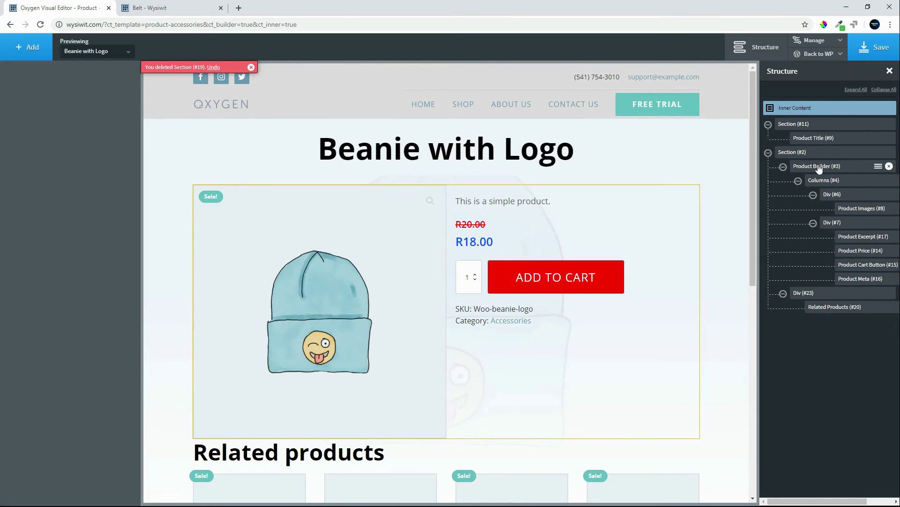
Set the top margin of the div around the related products to 20 px.
{"action": "left_click", "coordinate": [813, 293]}
{"action": "left_click", "coordinate": [107, 126]}
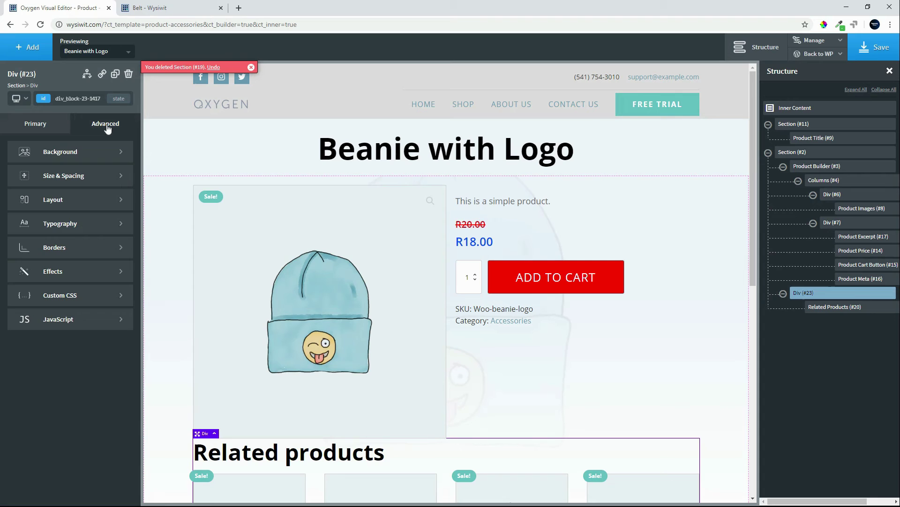
{"action": "left_click", "coordinate": [90, 182]}
{"action": "left_click", "coordinate": [103, 178]}
{"action": "type", "text": "20"}
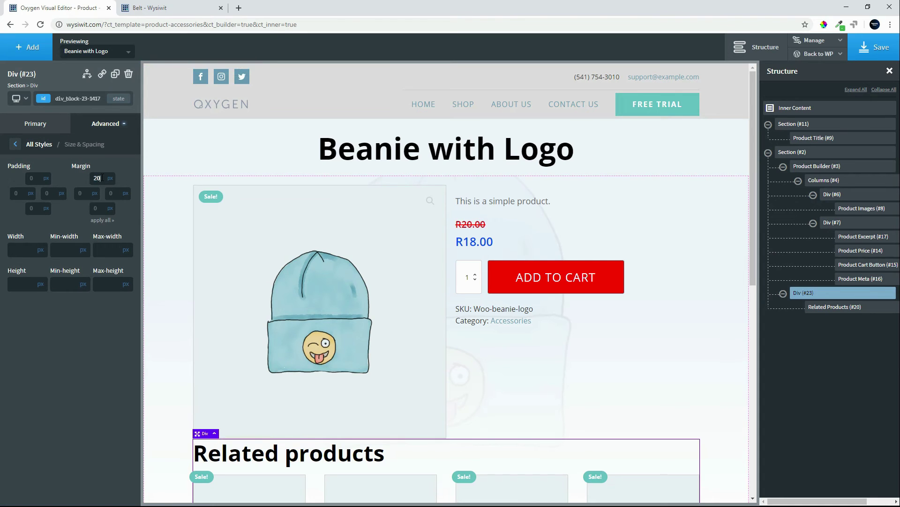
Save the template and check the fixed background on the reloaded Belt product page.
{"action": "left_click", "coordinate": [881, 53]}
{"action": "left_click", "coordinate": [166, 8]}
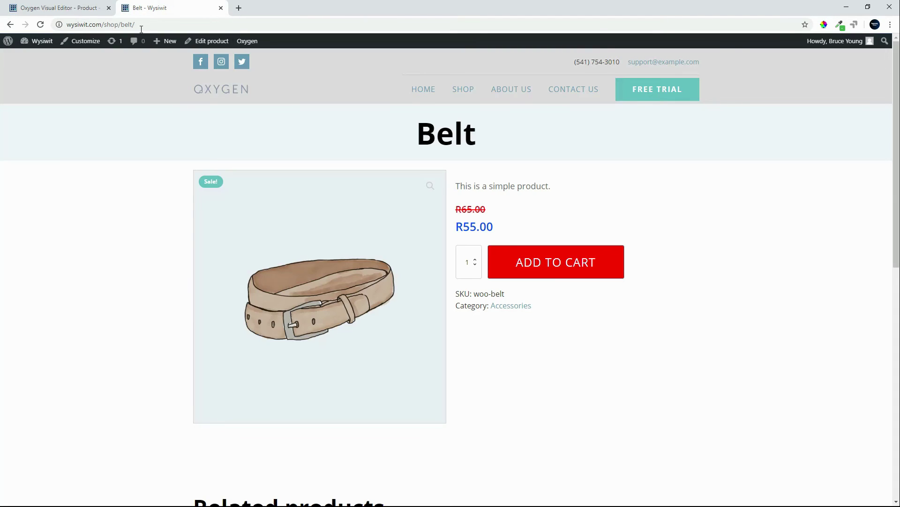
{"action": "left_click", "coordinate": [41, 24]}
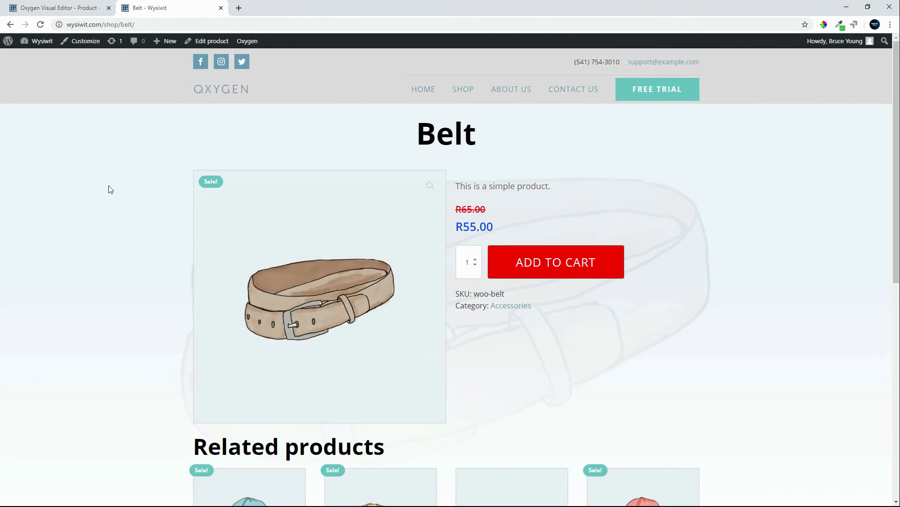
{"action": "scroll", "coordinate": [108, 186], "scroll_direction": "down", "scroll_amount": 8}
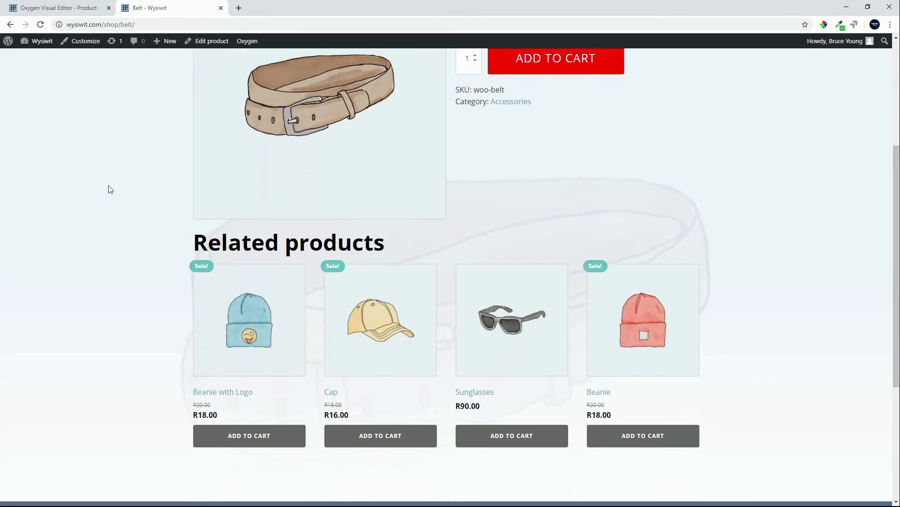
{"action": "scroll", "coordinate": [109, 186], "scroll_direction": "up", "scroll_amount": 7}
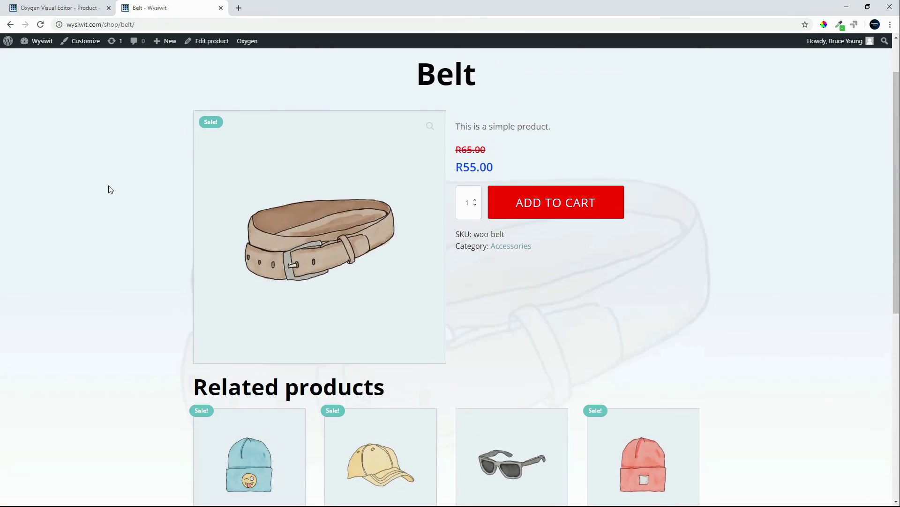
{"action": "scroll", "coordinate": [109, 186], "scroll_direction": "down", "scroll_amount": 4}
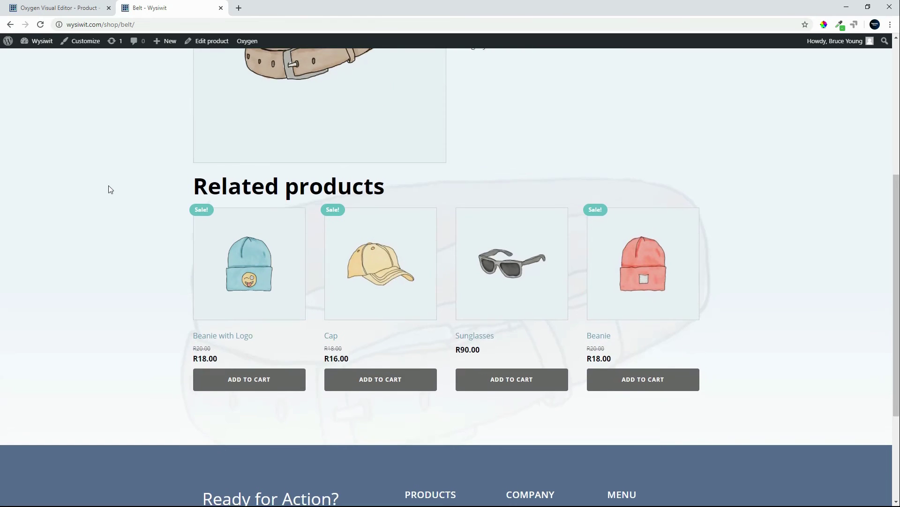
{"action": "scroll", "coordinate": [108, 185], "scroll_direction": "up", "scroll_amount": 3}
{"action": "scroll", "coordinate": [109, 185], "scroll_direction": "up", "scroll_amount": 3}
{"action": "scroll", "coordinate": [108, 184], "scroll_direction": "down", "scroll_amount": 4}
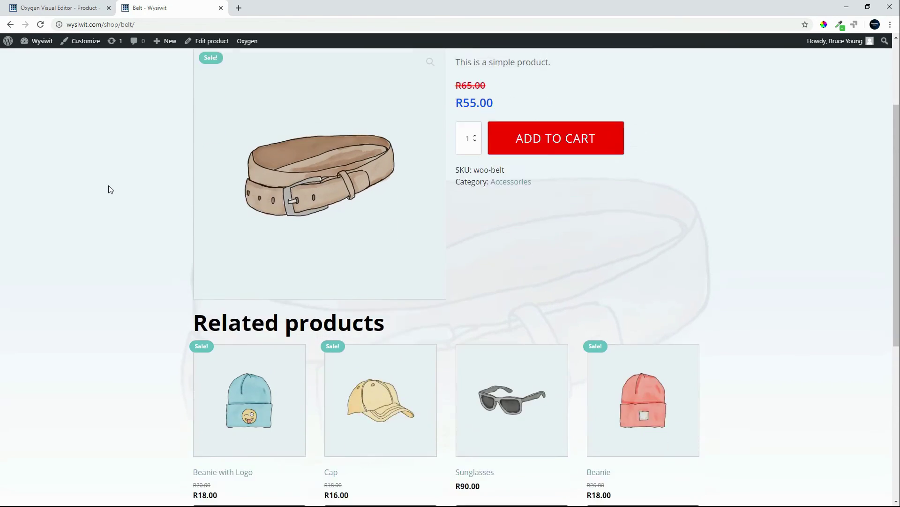
Back in the Oxygen editor, set the width of the related products div to 100%.
{"action": "left_click", "coordinate": [56, 8]}
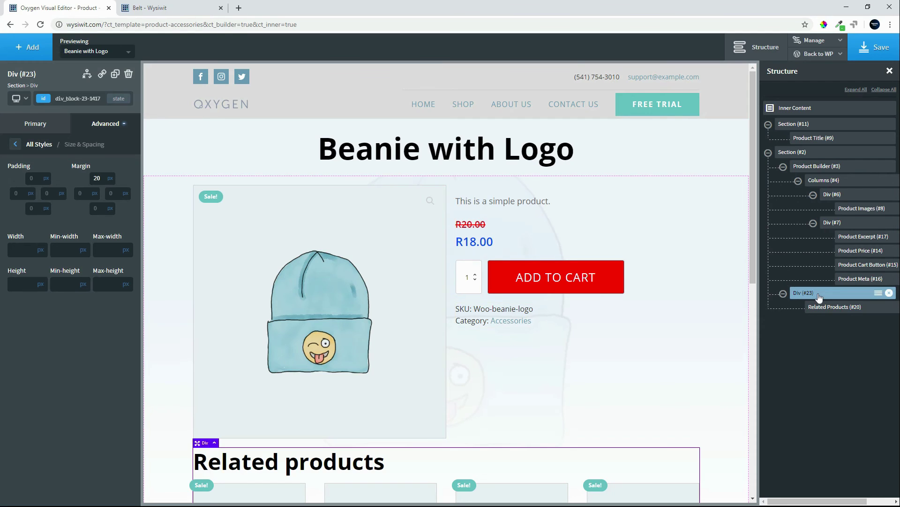
{"action": "left_click", "coordinate": [17, 250]}
{"action": "type", "text": "100"}
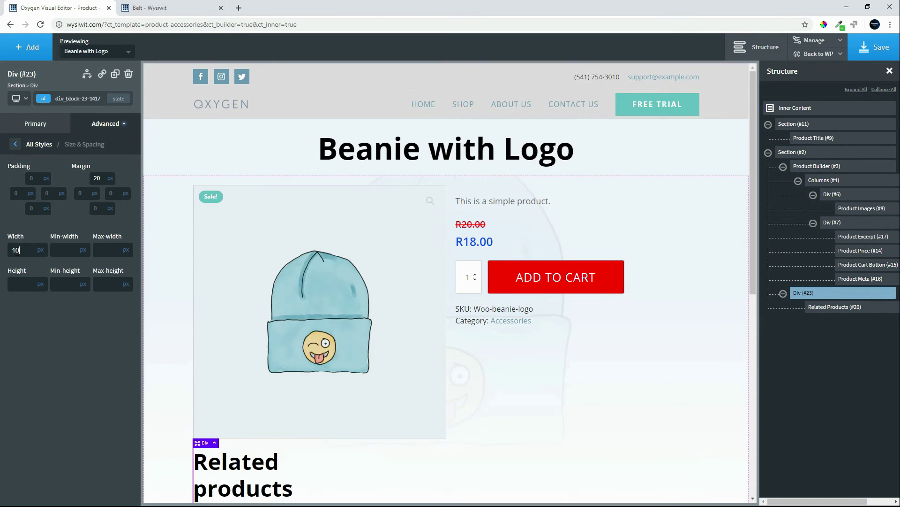
{"action": "left_click", "coordinate": [41, 250]}
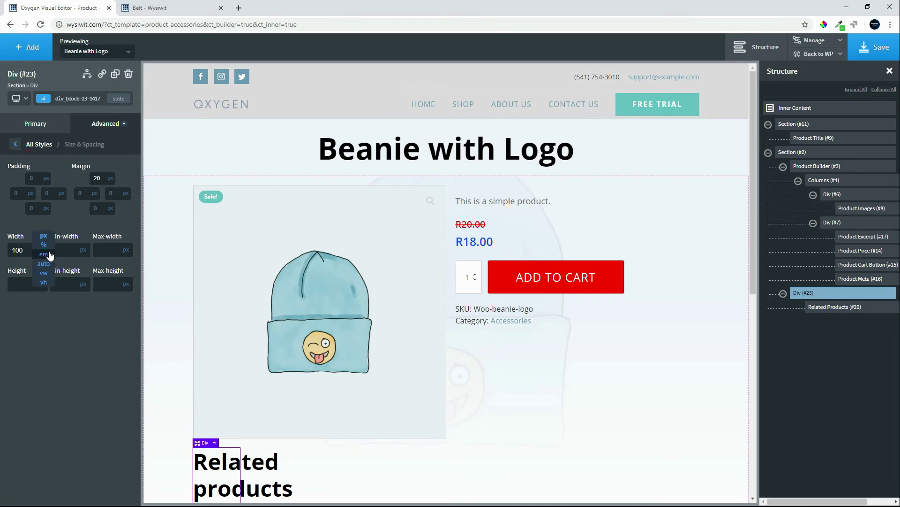
{"action": "left_click", "coordinate": [45, 246]}
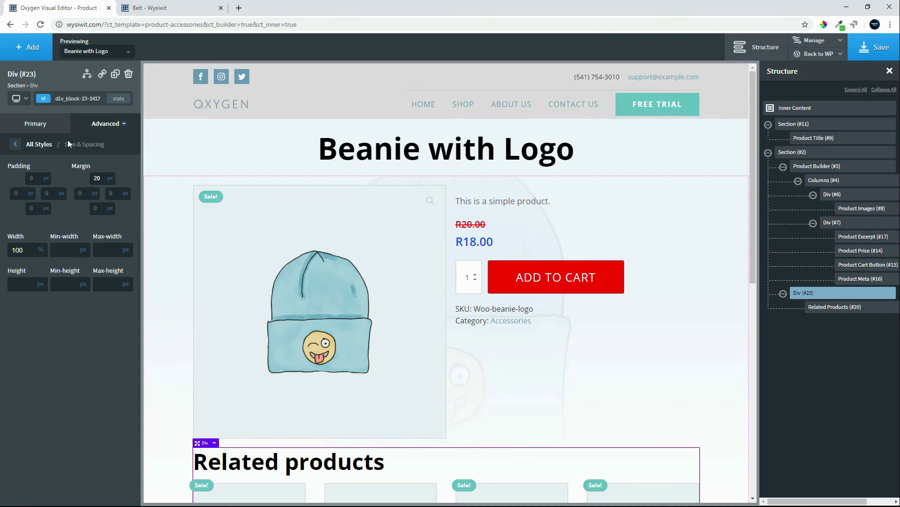
Set the background color of the related products div to white (#ffffff).
{"action": "left_click", "coordinate": [46, 130]}
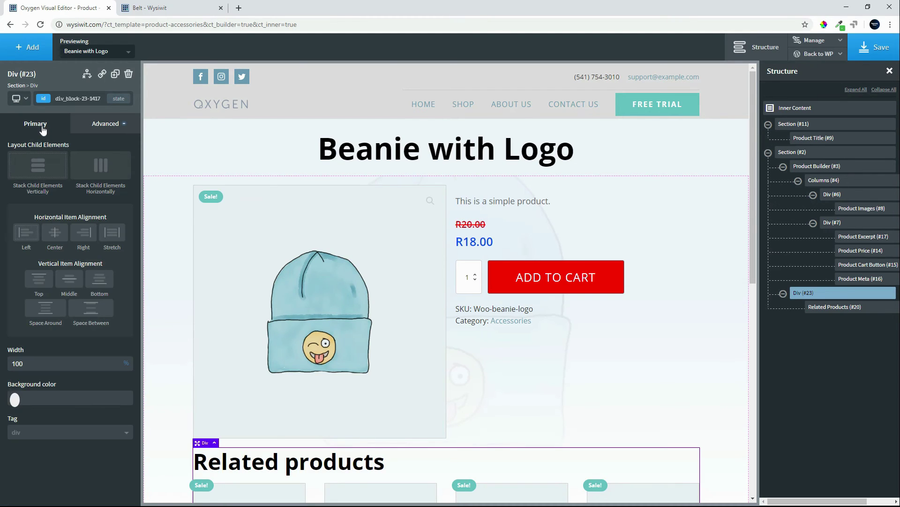
{"action": "left_click", "coordinate": [89, 124]}
{"action": "left_click", "coordinate": [63, 152]}
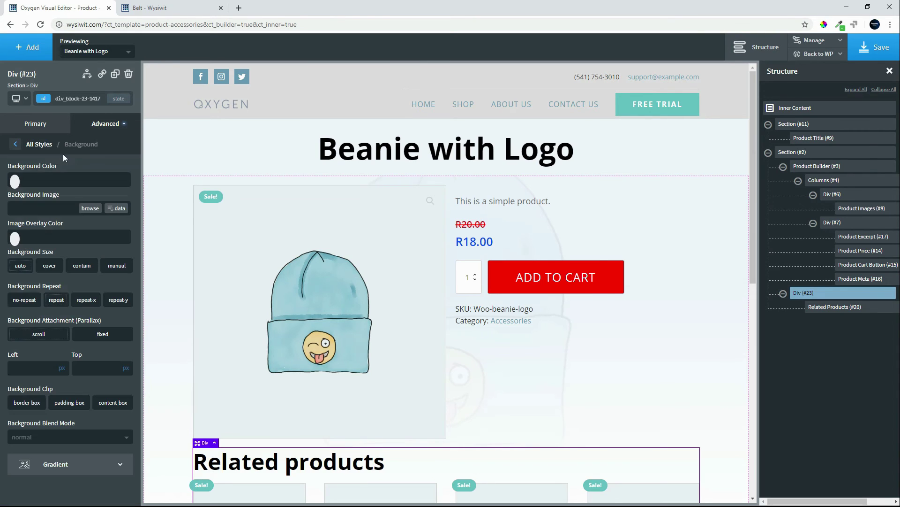
{"action": "left_click", "coordinate": [17, 182]}
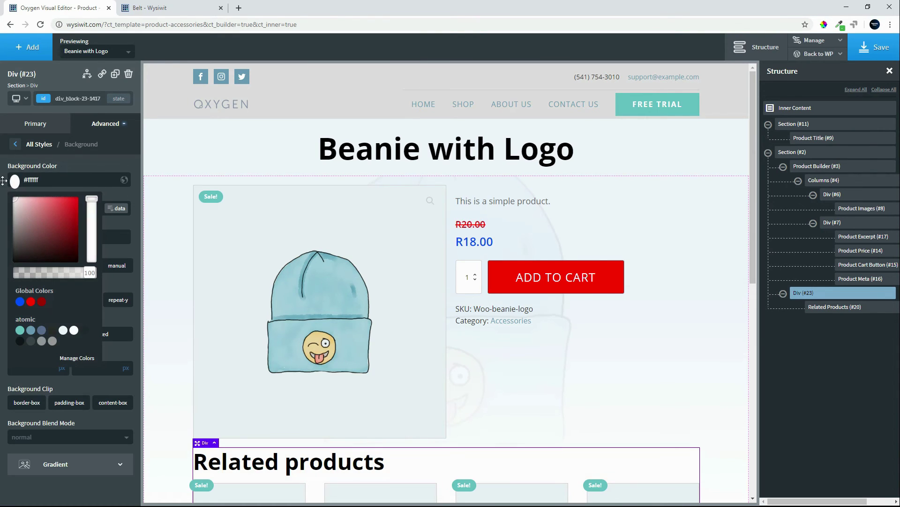
{"action": "scroll", "coordinate": [649, 304], "scroll_direction": "down", "scroll_amount": 5}
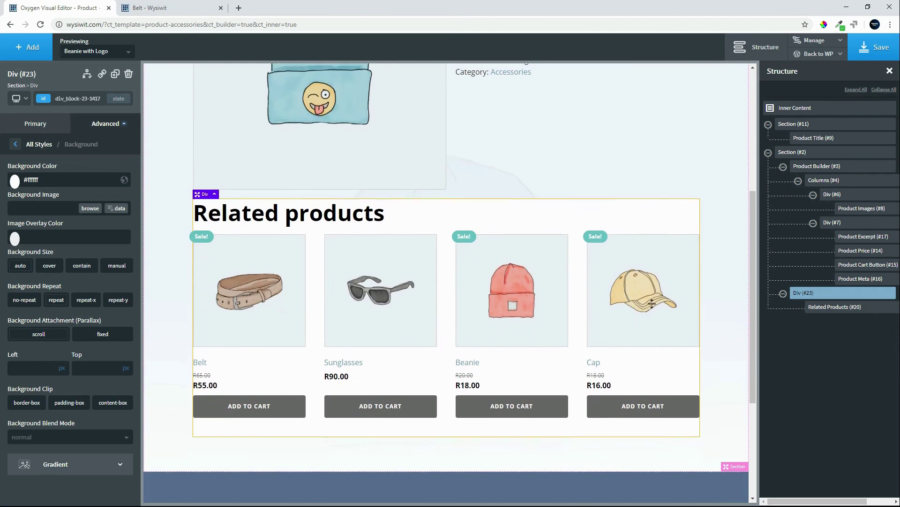
Set the left and right padding of the related products div to 20 px.
{"action": "left_click", "coordinate": [16, 144]}
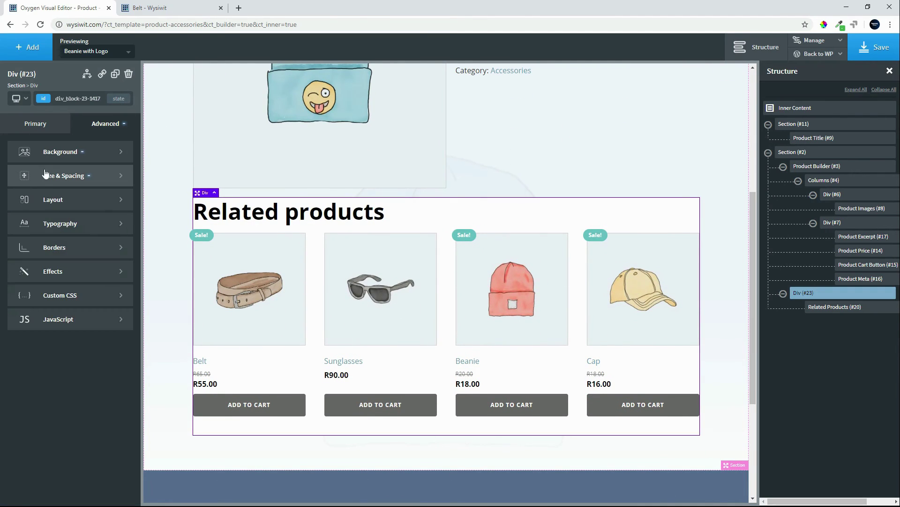
{"action": "left_click", "coordinate": [47, 175]}
{"action": "left_click", "coordinate": [21, 192]}
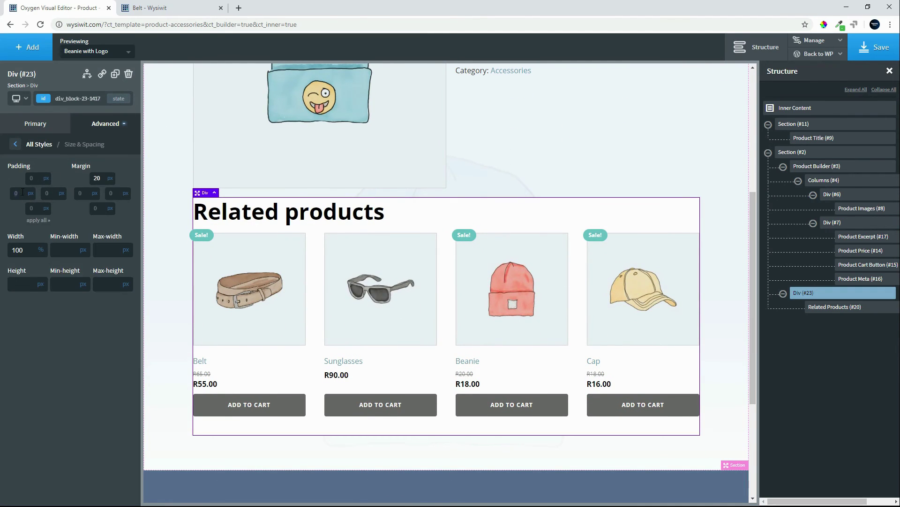
{"action": "type", "text": "20"}
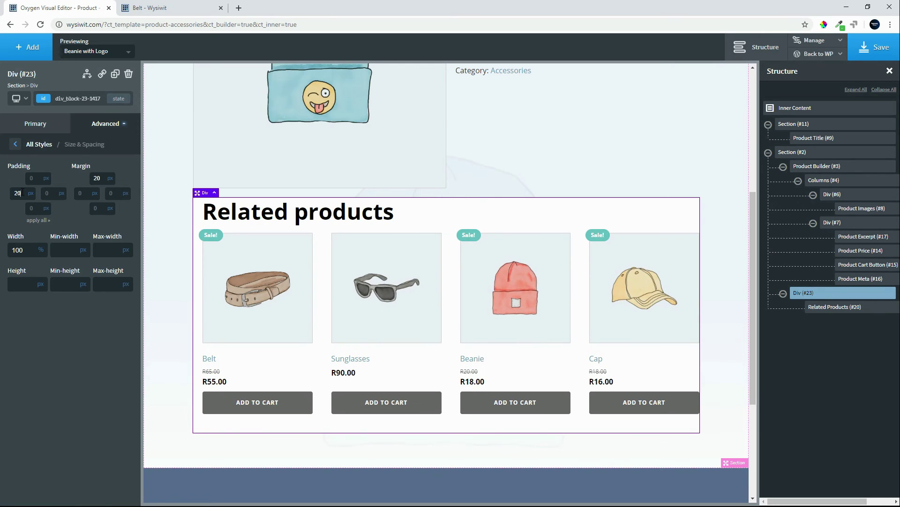
{"action": "left_click", "coordinate": [38, 228]}
{"action": "left_click", "coordinate": [51, 199]}
{"action": "type", "text": "20"}
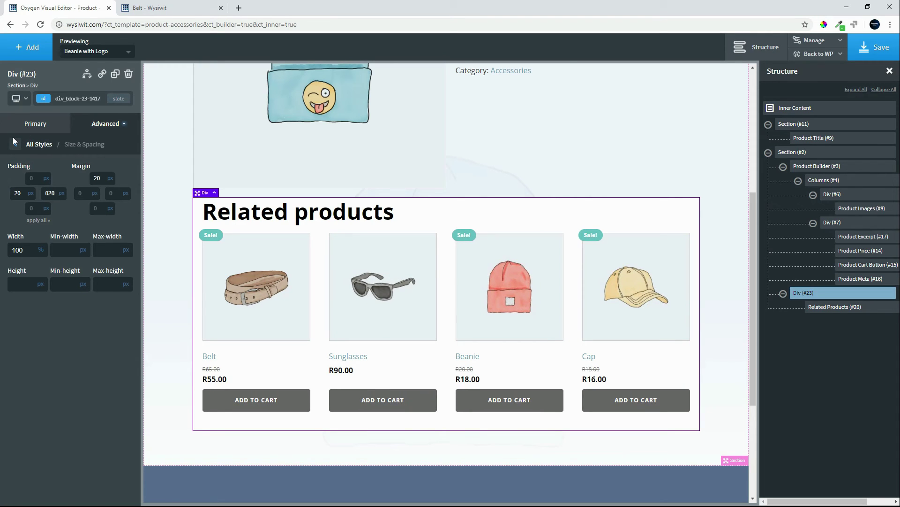
{"action": "left_click", "coordinate": [37, 209]}
{"action": "type", "text": "0"}
Round the corners of the related products div with a border radius of 5 px.
{"action": "left_click", "coordinate": [15, 144]}
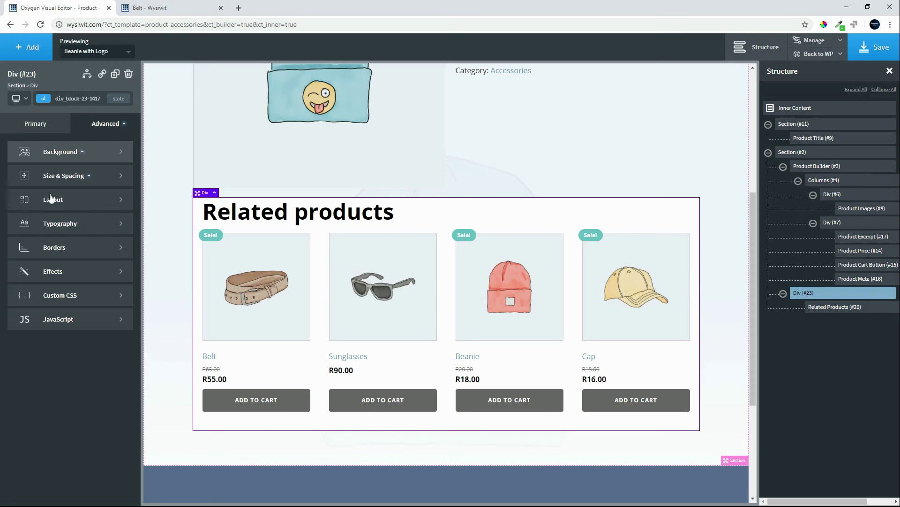
{"action": "left_click", "coordinate": [41, 238]}
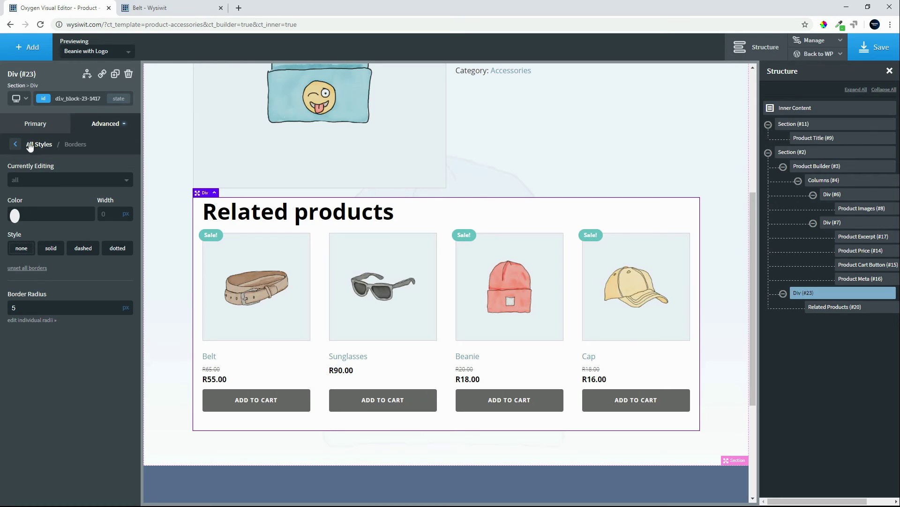
{"action": "left_click", "coordinate": [16, 144]}
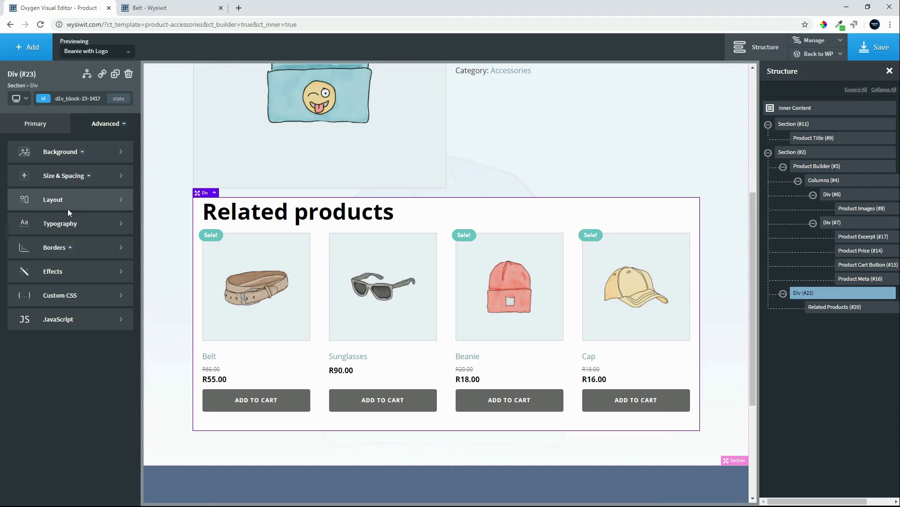
Add a box shadow to the related products div with color rgba(0,0,0,0.51), horizontal and vertical offsets of 0 px and a 20 px blur.
{"action": "left_click", "coordinate": [58, 275]}
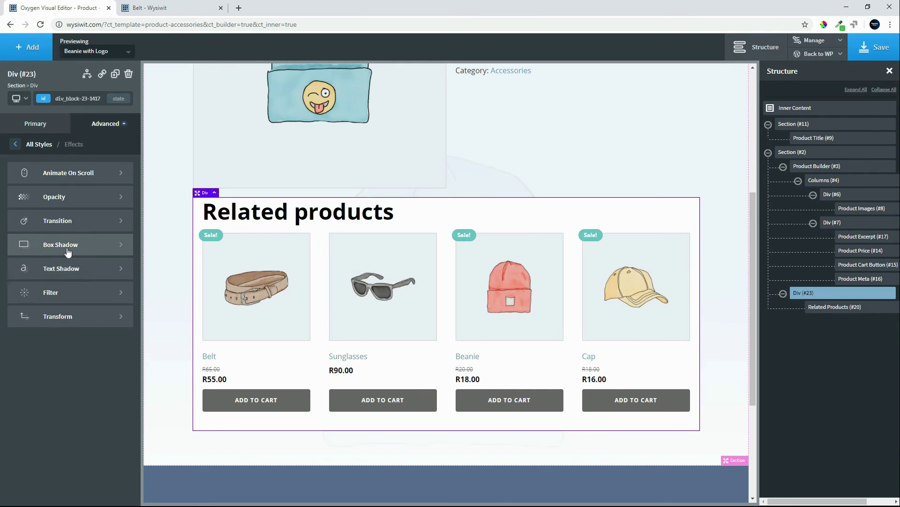
{"action": "left_click", "coordinate": [68, 253]}
{"action": "left_click", "coordinate": [14, 208]}
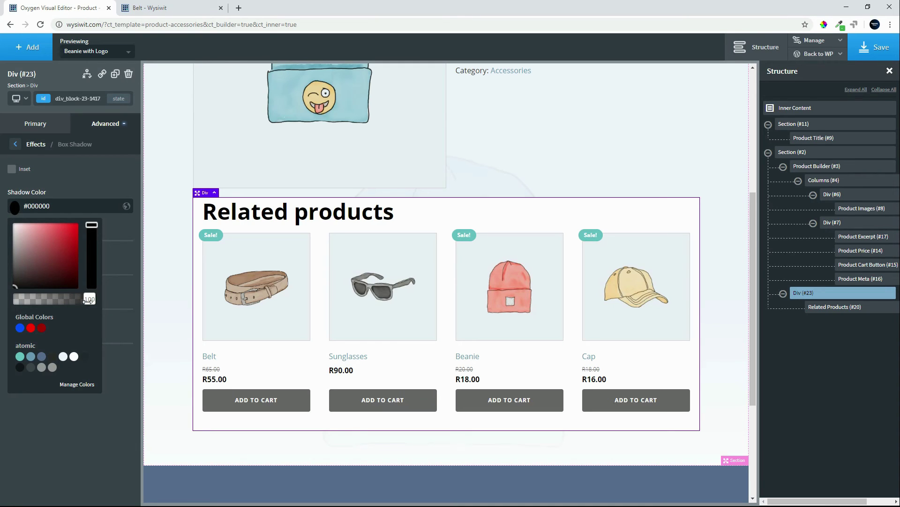
{"action": "left_click_drag", "start_coordinate": [87, 300], "coordinate": [53, 300]}
{"action": "left_click", "coordinate": [36, 410]}
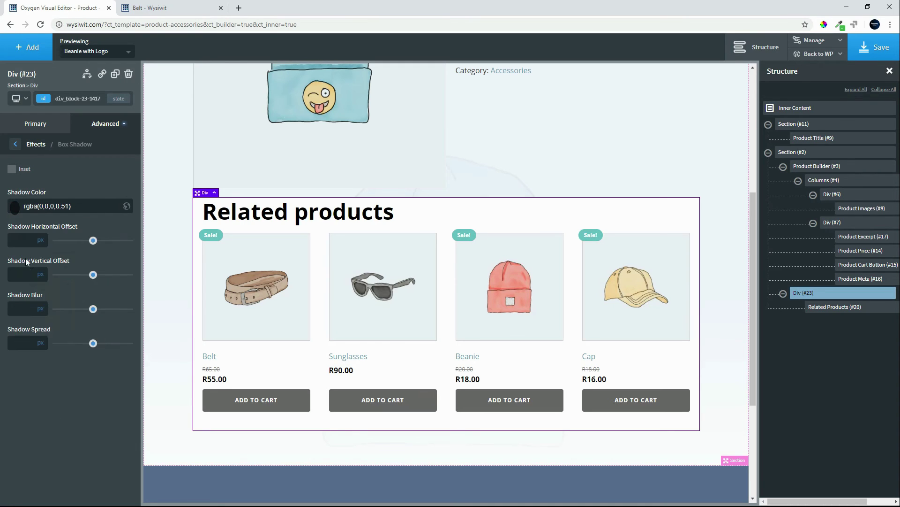
{"action": "type", "text": "0,0"}
{"action": "left_click", "coordinate": [29, 308]}
{"action": "type", "text": "20"}
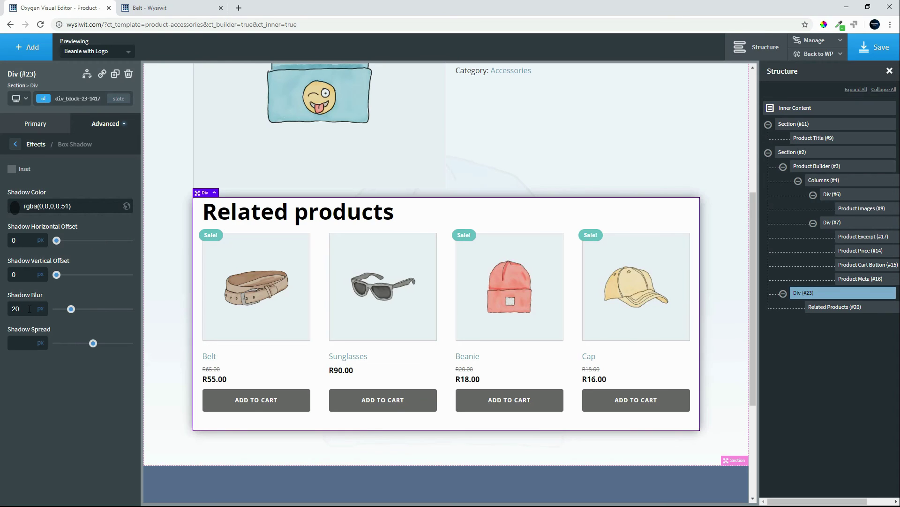
{"action": "left_click", "coordinate": [159, 281]}
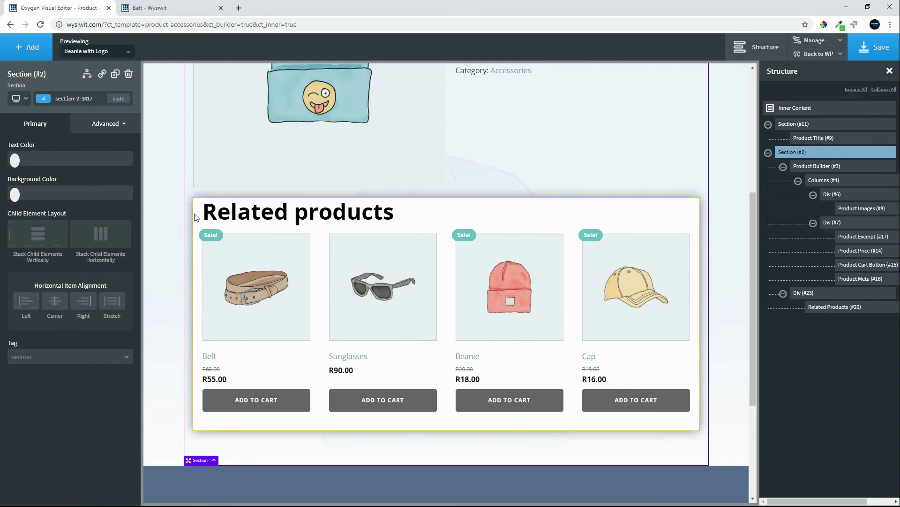
Lighten the box shadow of the related products div to rgba(0,0,0,0.20).
{"action": "left_click", "coordinate": [840, 307]}
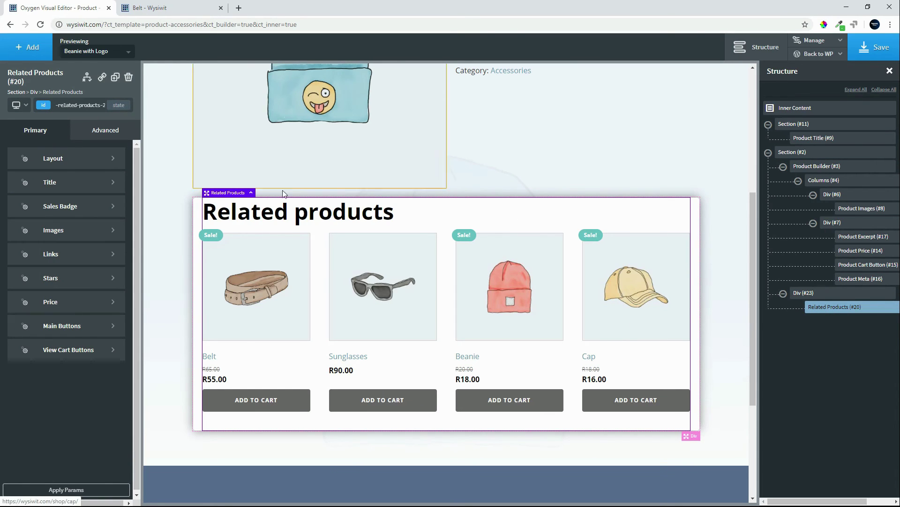
{"action": "left_click", "coordinate": [196, 213]}
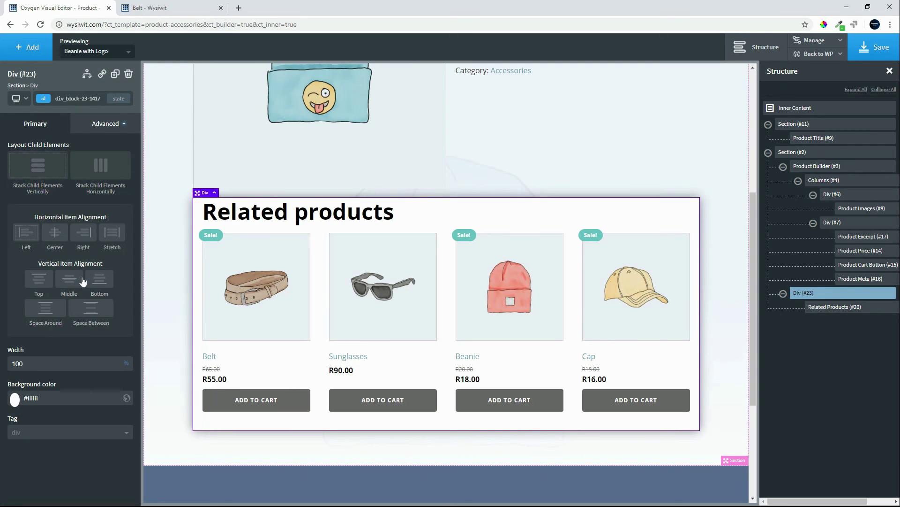
{"action": "left_click", "coordinate": [94, 127]}
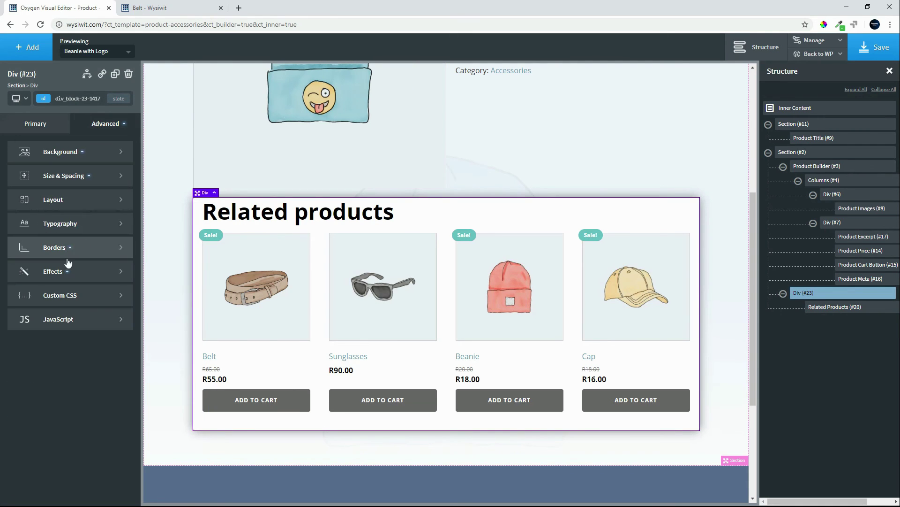
{"action": "left_click", "coordinate": [68, 267]}
{"action": "left_click", "coordinate": [74, 245]}
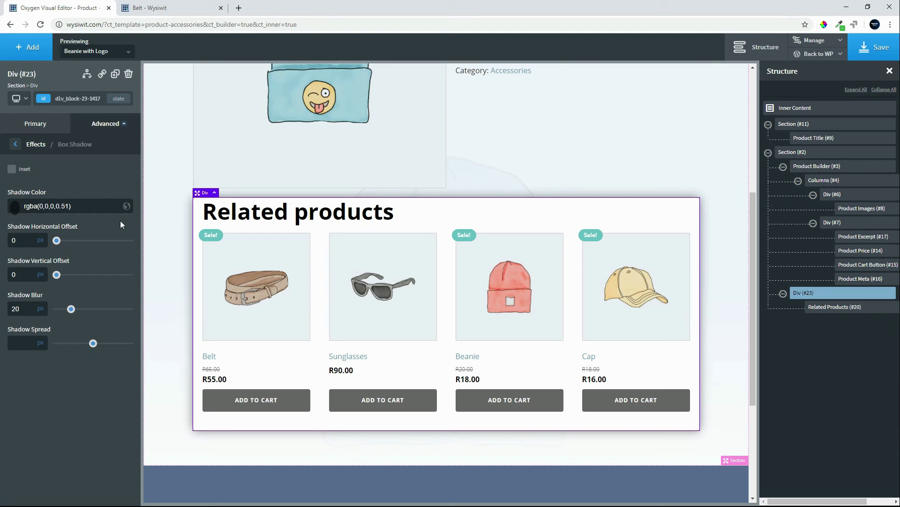
{"action": "key", "text": "ctrl+a"}
{"action": "type", "text": "rgba(0,0,0,0.20)"}
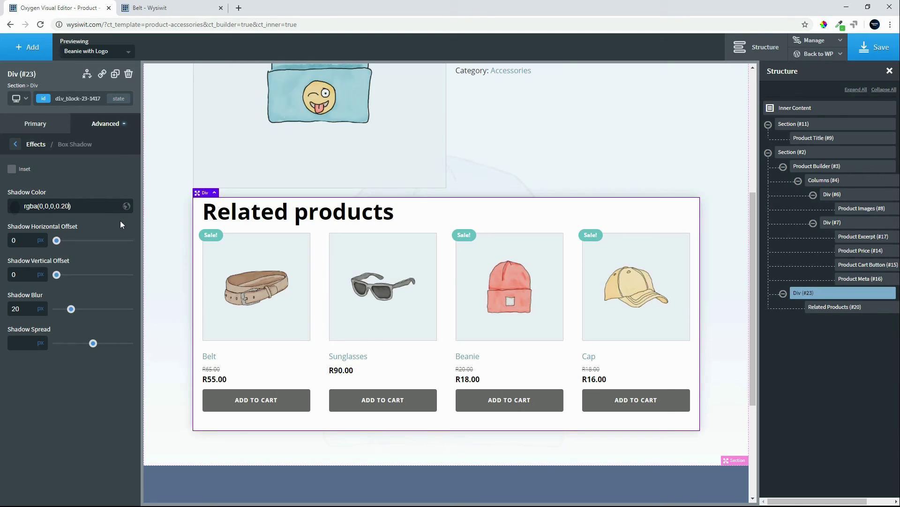
Save the template and check the related products box and its shadow on the reloaded Belt product page.
{"action": "left_click", "coordinate": [882, 49]}
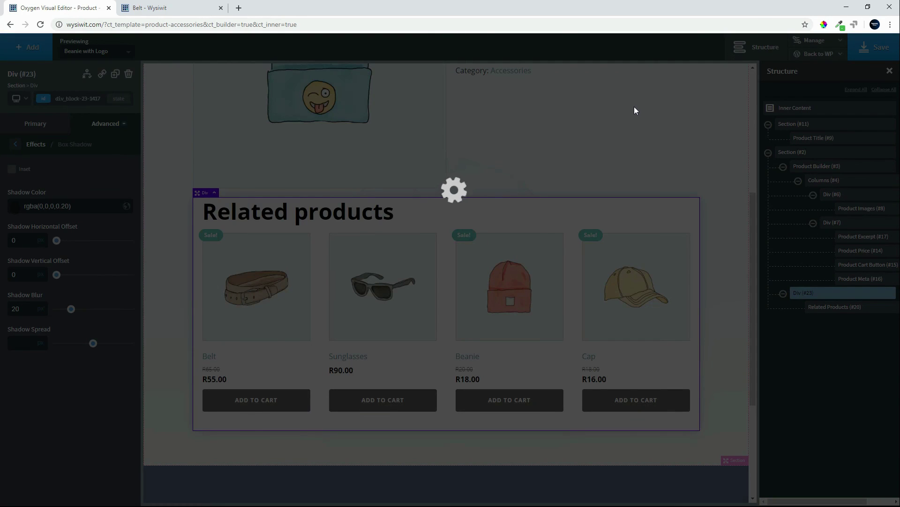
{"action": "left_click", "coordinate": [202, 4]}
{"action": "left_click", "coordinate": [40, 25]}
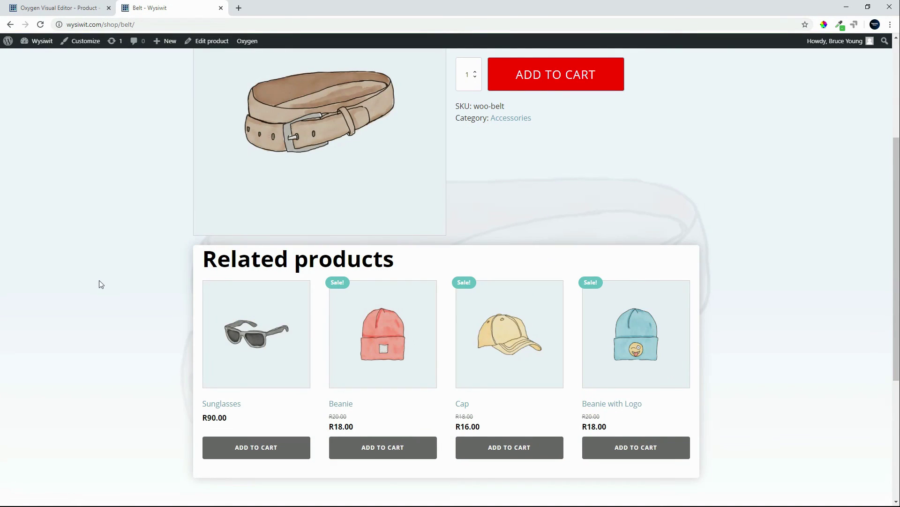
{"action": "scroll", "coordinate": [100, 284], "scroll_direction": "up", "scroll_amount": 3}
{"action": "scroll", "coordinate": [99, 284], "scroll_direction": "down", "scroll_amount": 8}
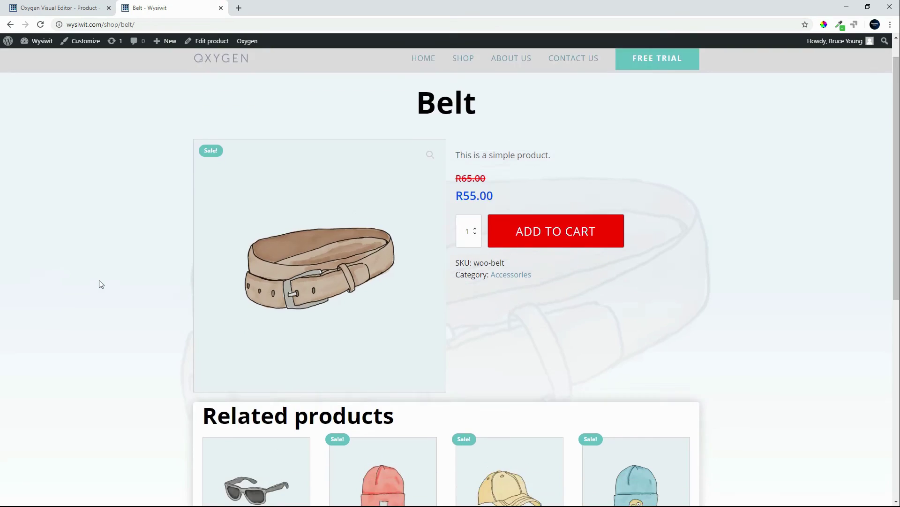
{"action": "scroll", "coordinate": [100, 284], "scroll_direction": "up", "scroll_amount": 8}
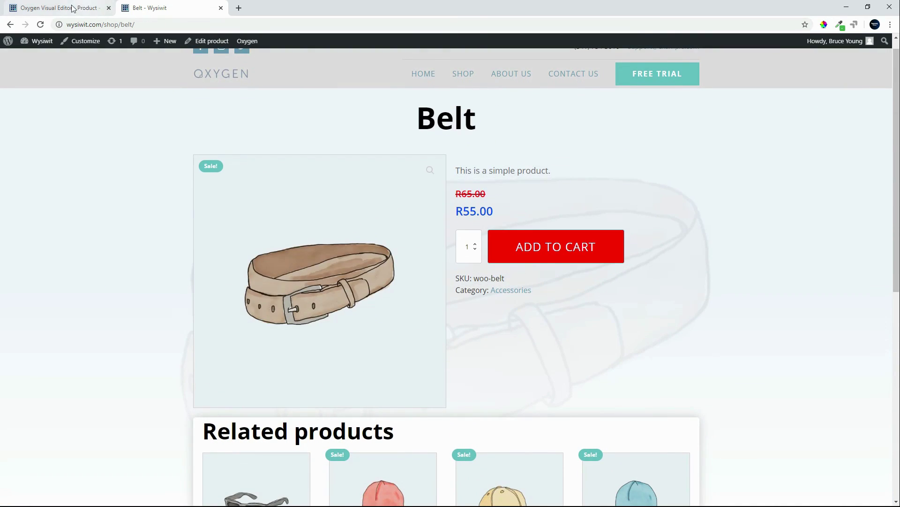
Back in the Oxygen editor, give the div holding the excerpt, price and cart button a semi-transparent white background, rgba(255,255,255,0.2).
{"action": "left_click", "coordinate": [53, 8]}
{"action": "scroll", "coordinate": [565, 230], "scroll_direction": "up", "scroll_amount": 5}
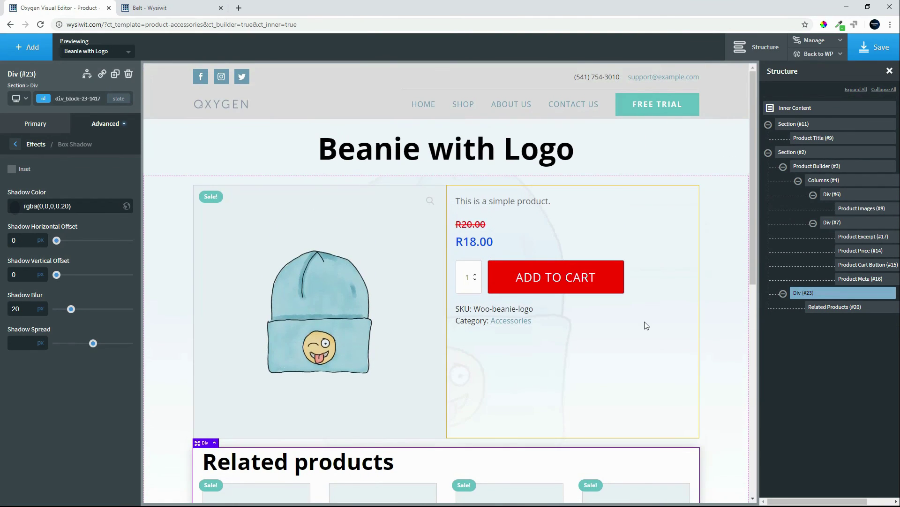
{"action": "left_click", "coordinate": [645, 321]}
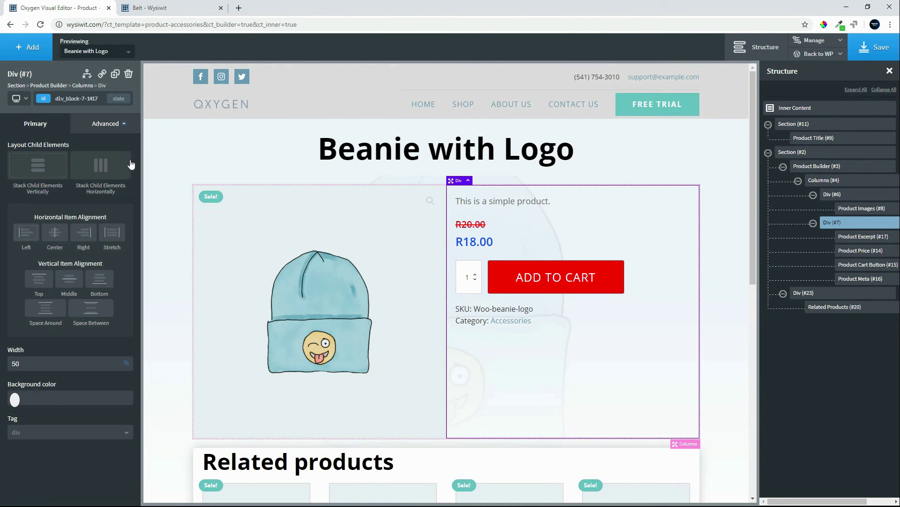
{"action": "left_click", "coordinate": [106, 133]}
{"action": "left_click", "coordinate": [21, 151]}
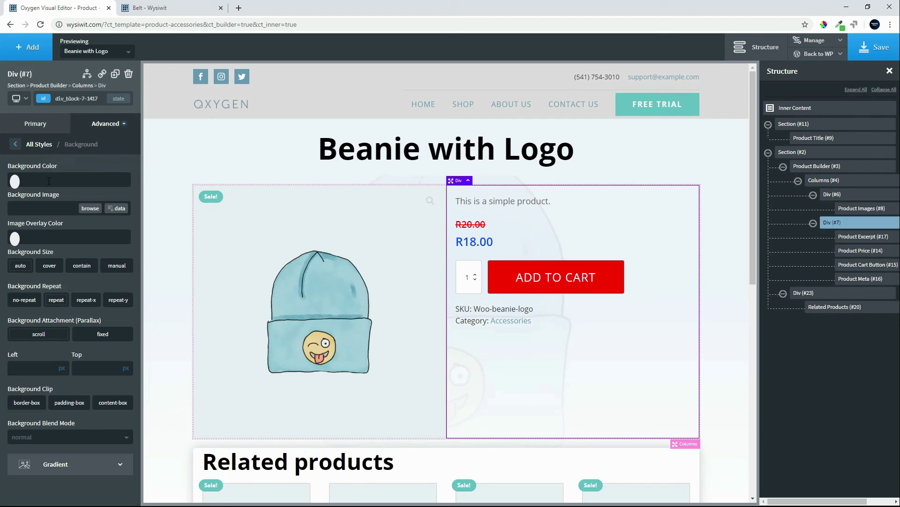
{"action": "left_click", "coordinate": [15, 181]}
{"action": "left_click", "coordinate": [15, 200]}
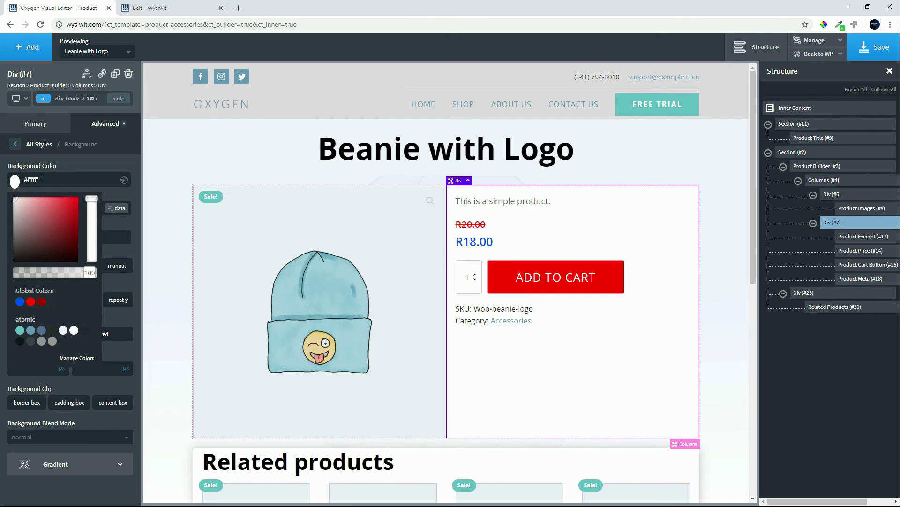
{"action": "left_click_drag", "start_coordinate": [90, 273], "coordinate": [33, 274]}
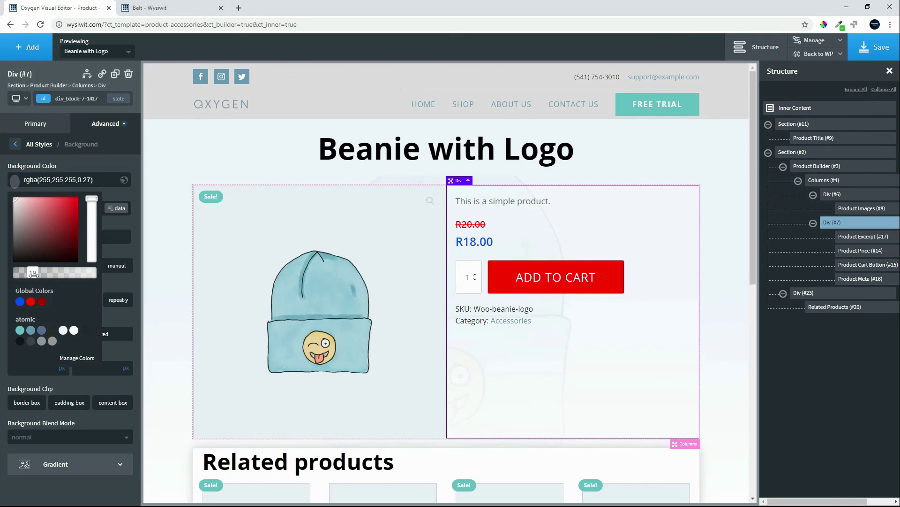
{"action": "left_click", "coordinate": [93, 178]}
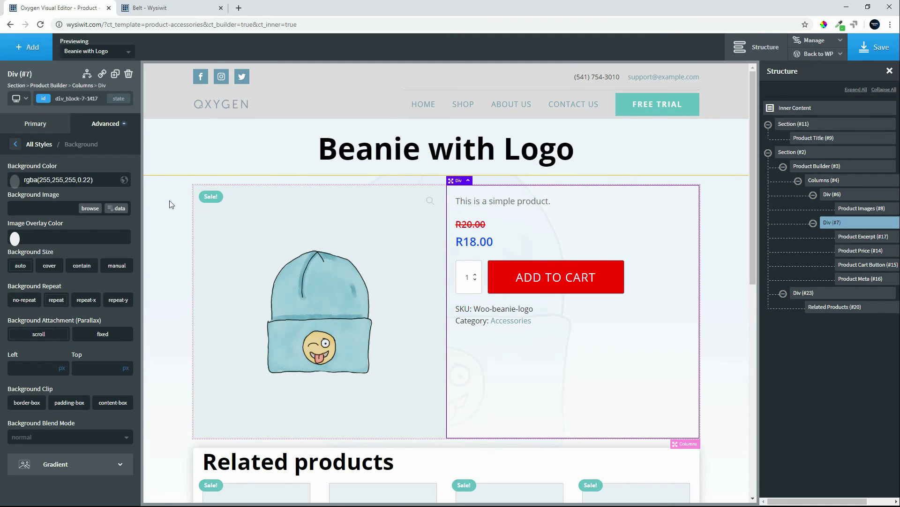
{"action": "key", "text": "Delete"}
Save the template and check the product details background on the reloaded Belt product page.
{"action": "left_click", "coordinate": [858, 56]}
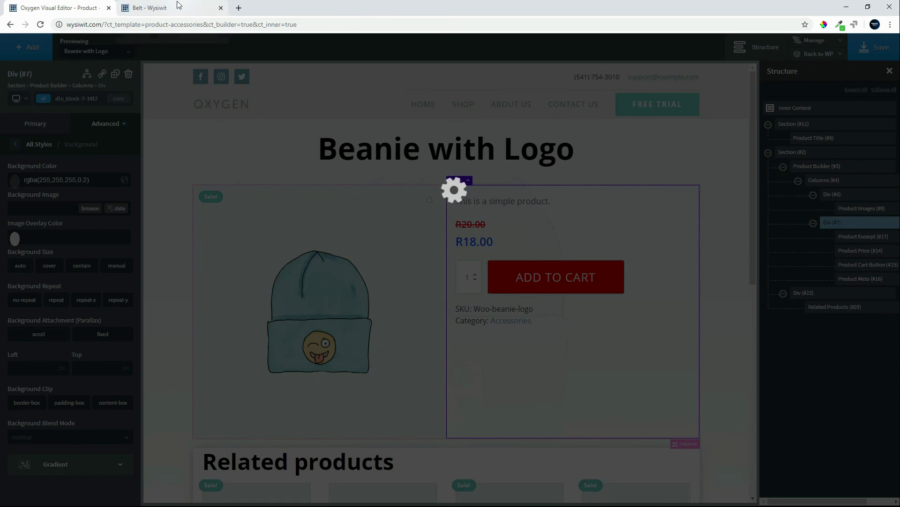
{"action": "left_click", "coordinate": [150, 8]}
{"action": "left_click", "coordinate": [40, 24]}
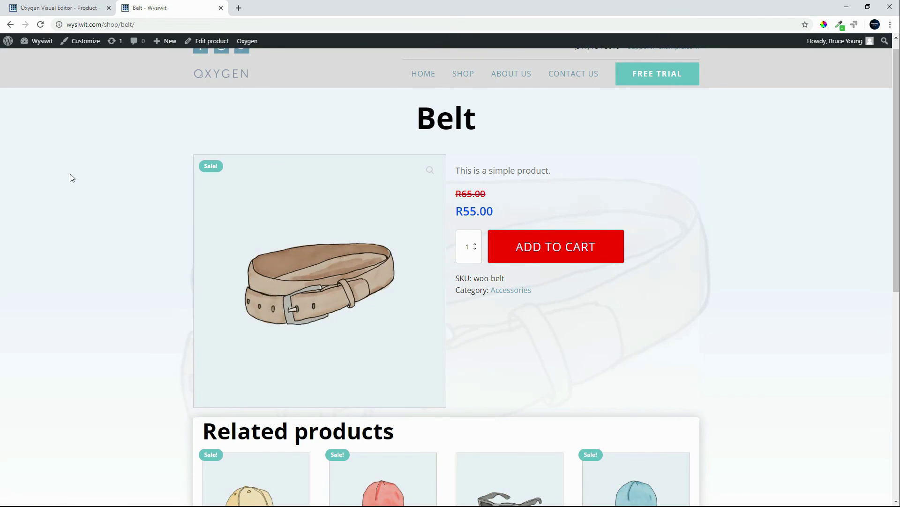
Back in the Oxygen editor, give the product details div a 1 px solid border in the atomic Primary B colour and save the template.
{"action": "left_click", "coordinate": [87, 8]}
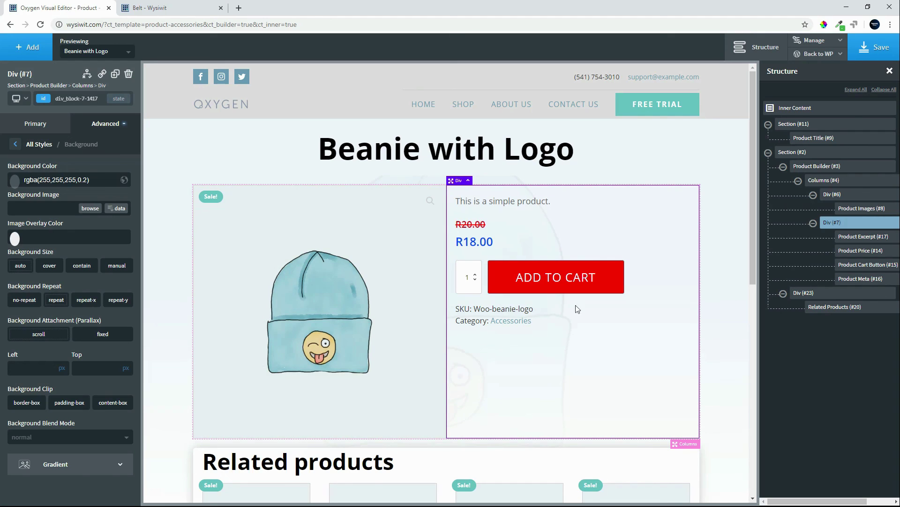
{"action": "left_click", "coordinate": [15, 144]}
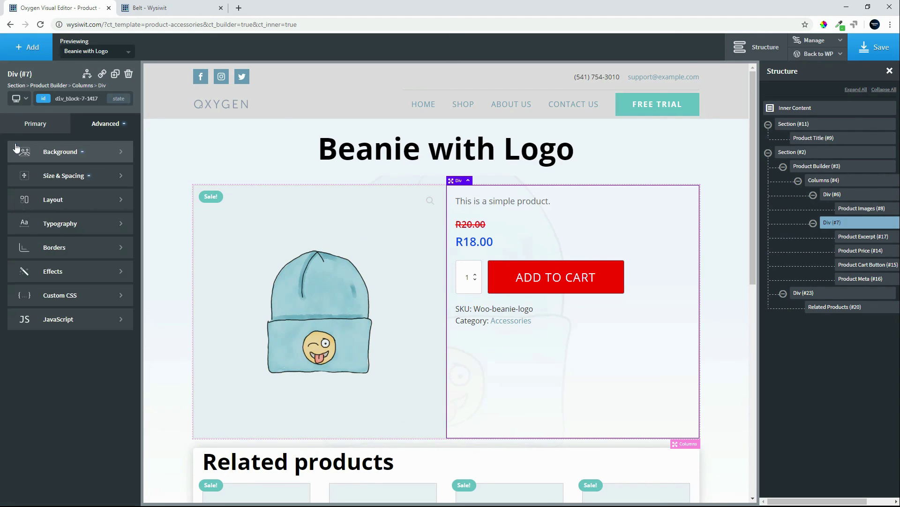
{"action": "left_click", "coordinate": [61, 247]}
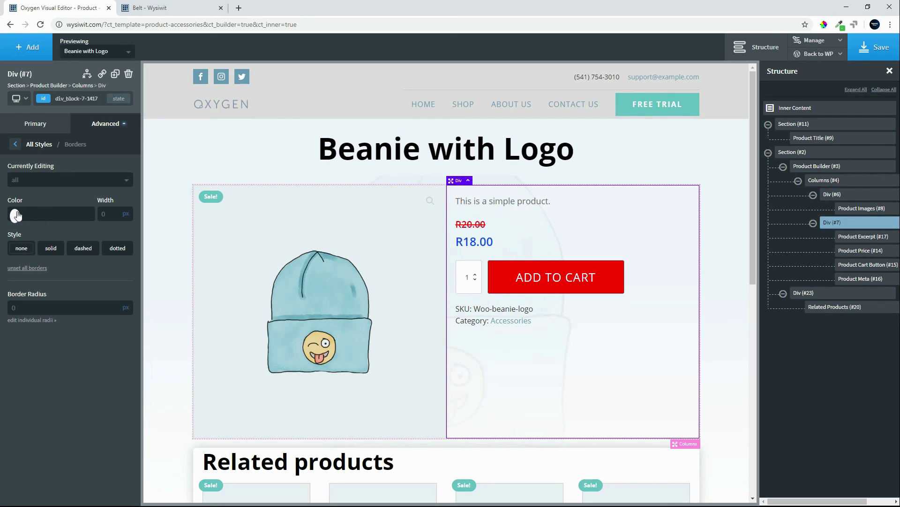
{"action": "left_click", "coordinate": [16, 215]}
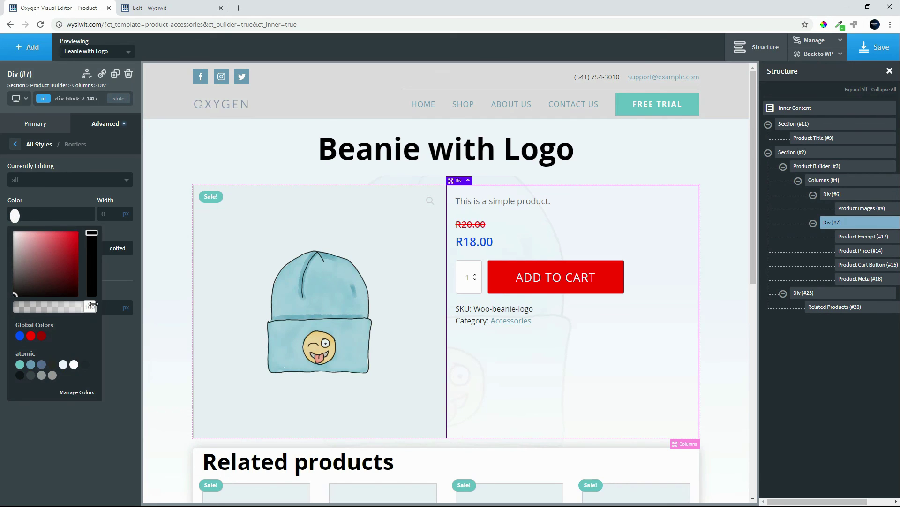
{"action": "left_click", "coordinate": [30, 364]}
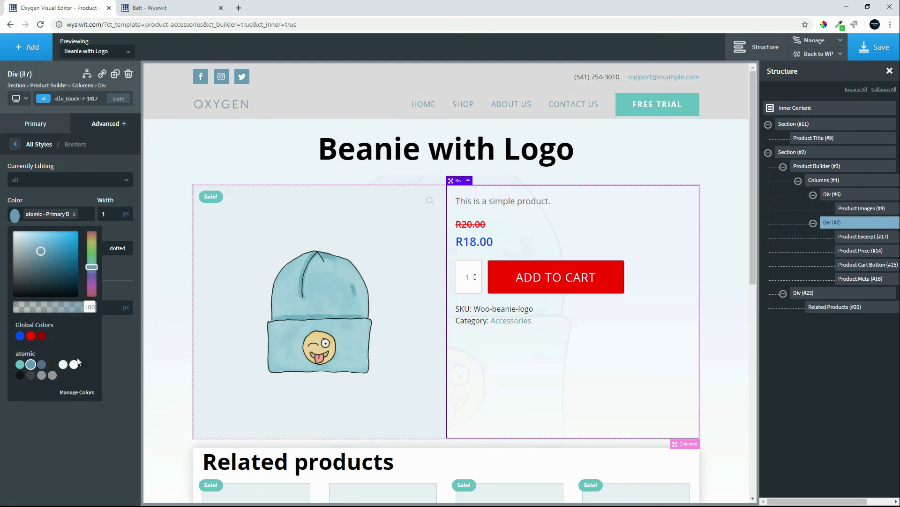
{"action": "left_click", "coordinate": [66, 431]}
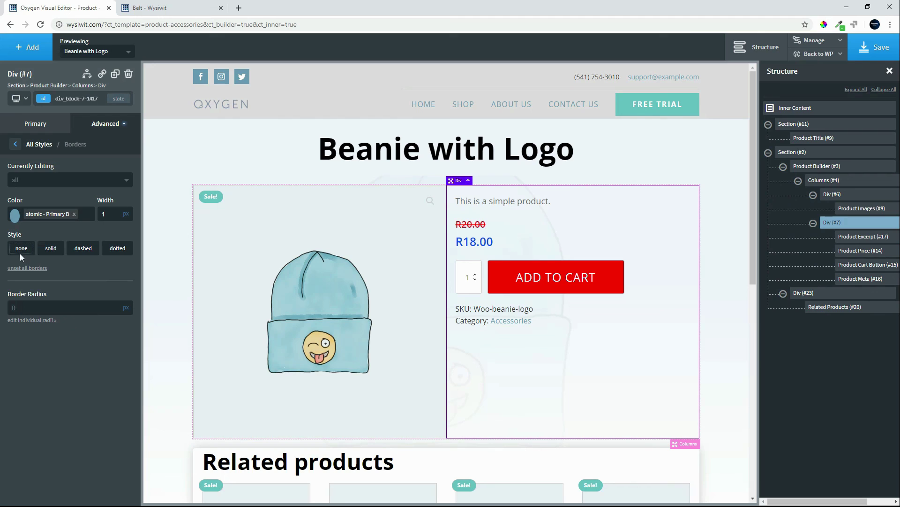
{"action": "left_click", "coordinate": [51, 249]}
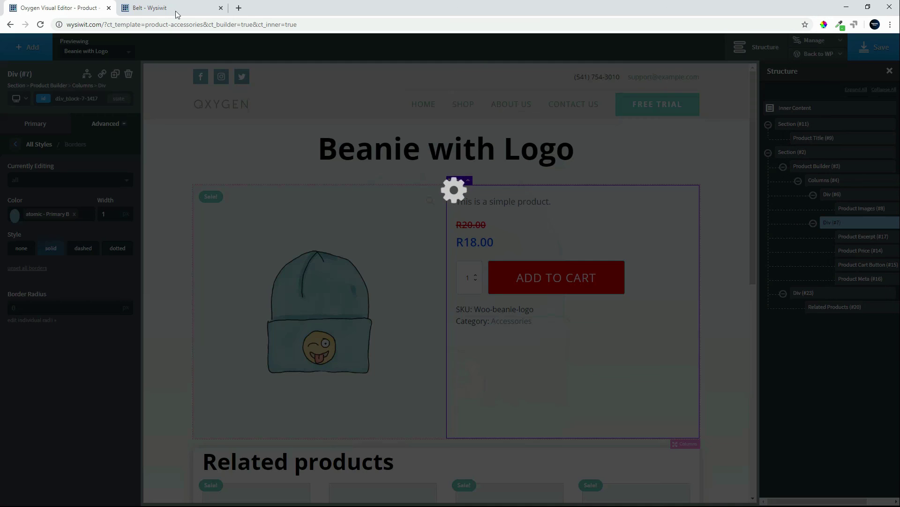
Reload the Belt product page and check the border around the product details, along with the rest of the page.
{"action": "left_click", "coordinate": [155, 8]}
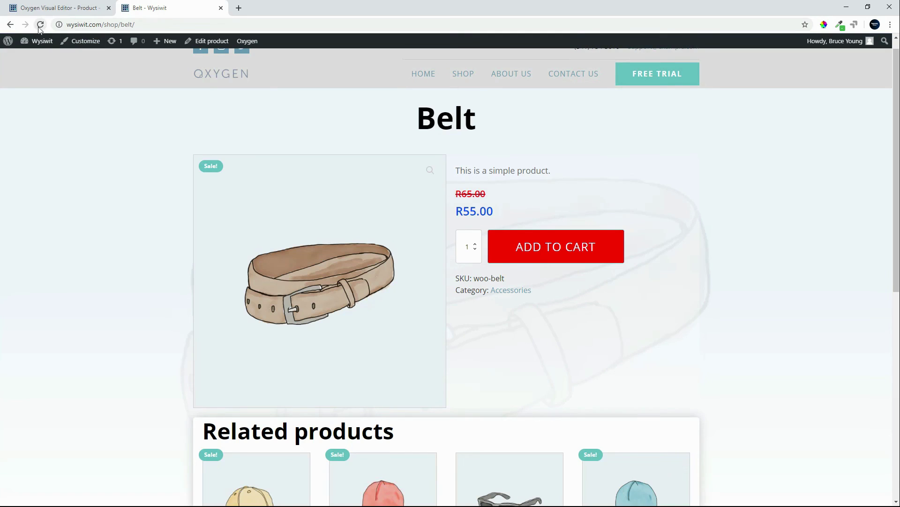
{"action": "left_click", "coordinate": [45, 47]}
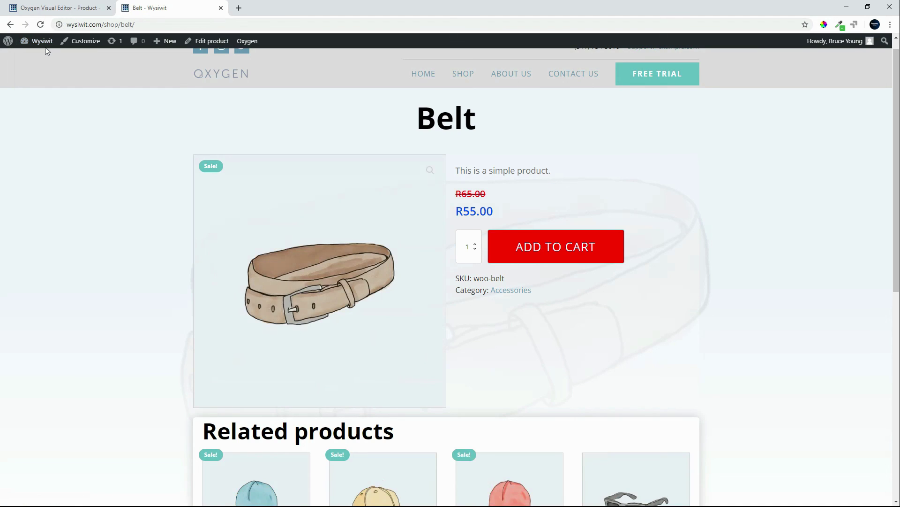
{"action": "left_click", "coordinate": [43, 24]}
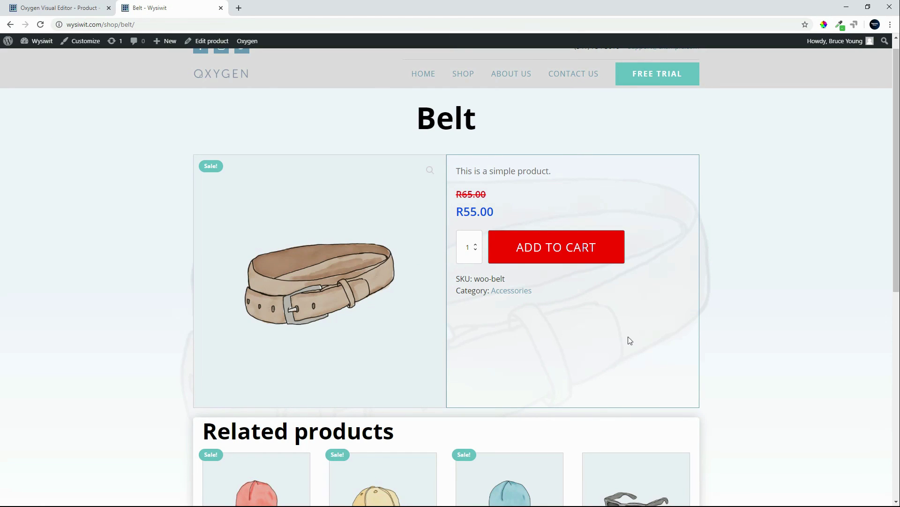
{"action": "scroll", "coordinate": [771, 273], "scroll_direction": "down", "scroll_amount": 6}
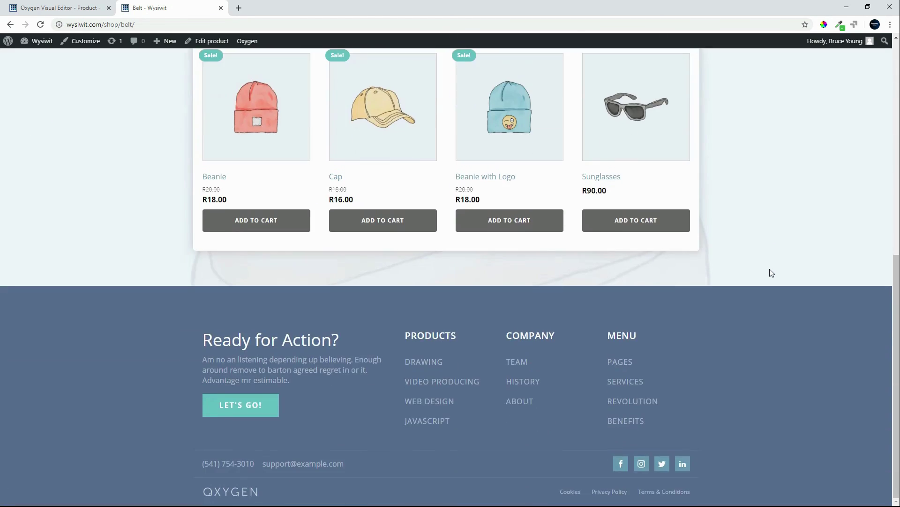
{"action": "scroll", "coordinate": [770, 272], "scroll_direction": "up", "scroll_amount": 6}
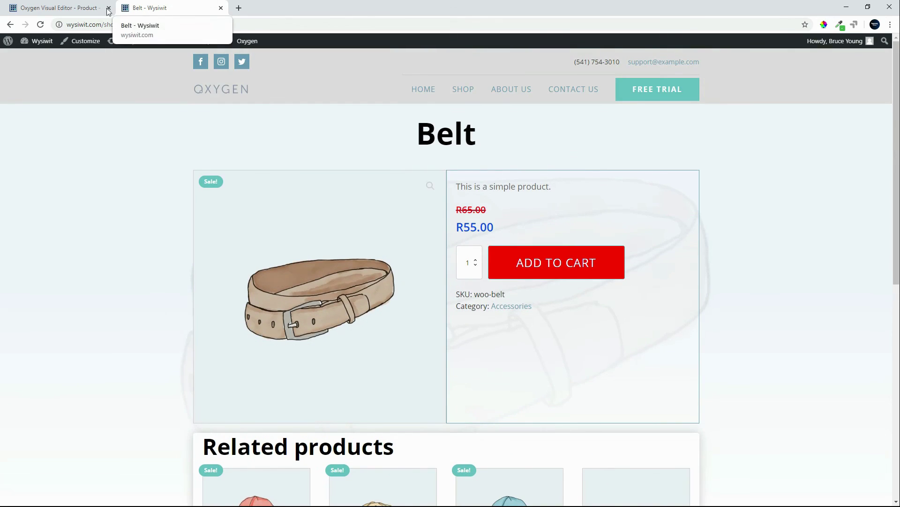
In the Oxygen editor, reduce the opacity of the product details div's border colour to about 45%.
{"action": "left_click", "coordinate": [92, 7]}
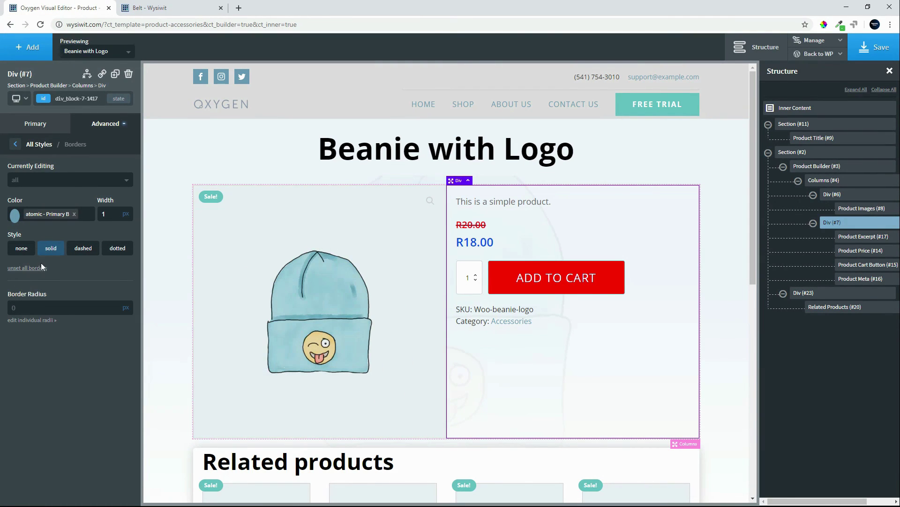
{"action": "left_click", "coordinate": [14, 214]}
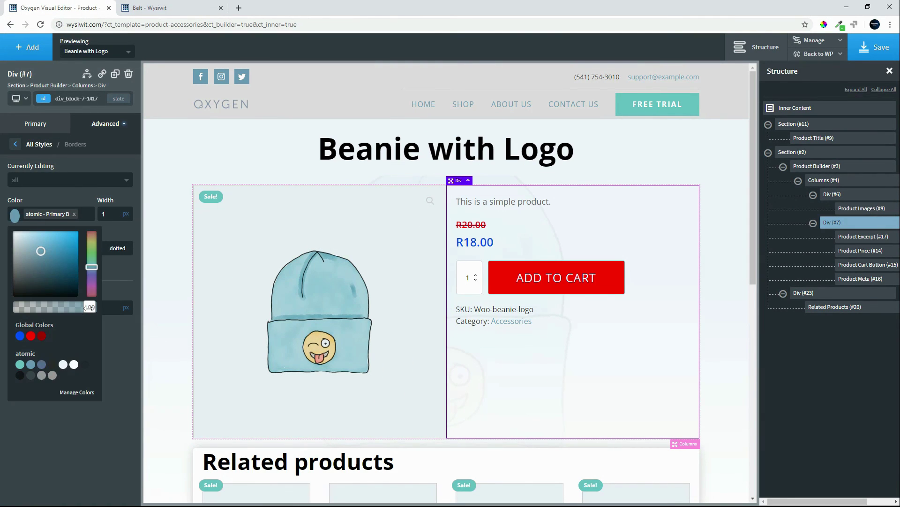
{"action": "left_click_drag", "start_coordinate": [90, 308], "coordinate": [52, 307]}
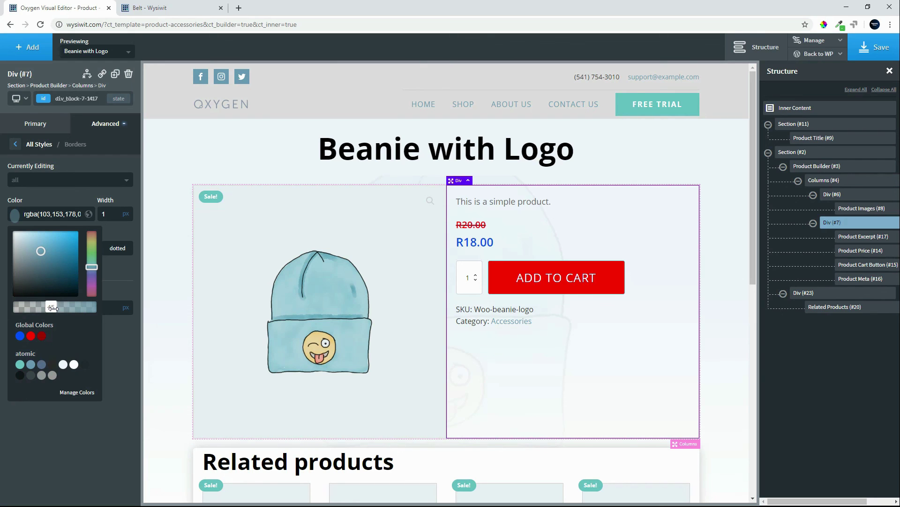
Save the template and check the lighter product details border and the full layout on the reloaded Belt product page.
{"action": "left_click", "coordinate": [875, 47]}
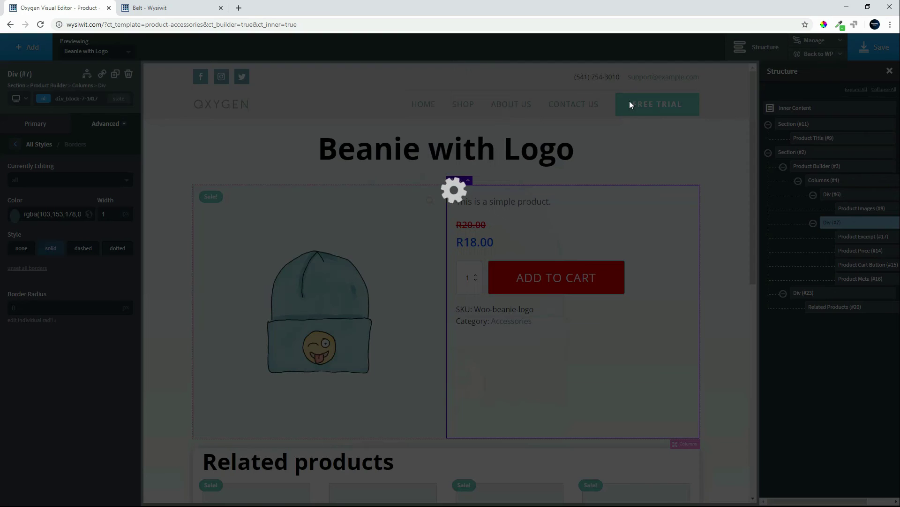
{"action": "left_click", "coordinate": [176, 11]}
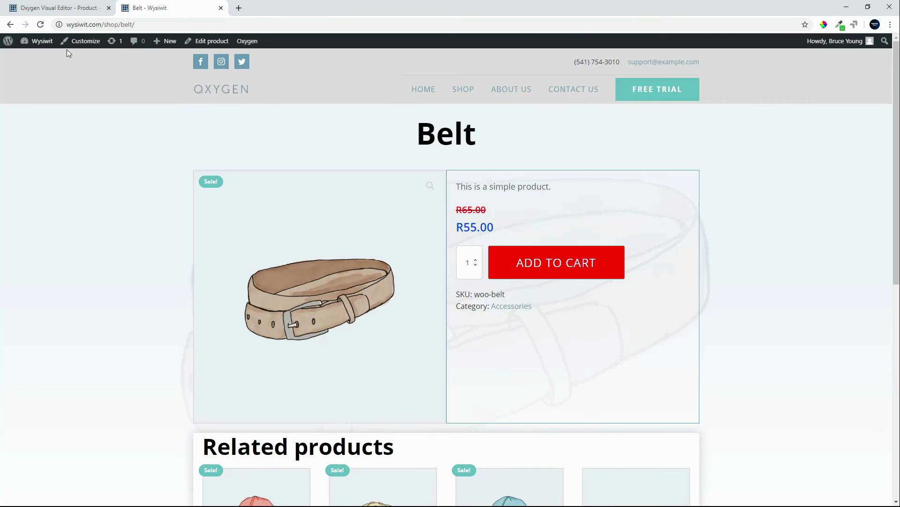
{"action": "left_click", "coordinate": [41, 25]}
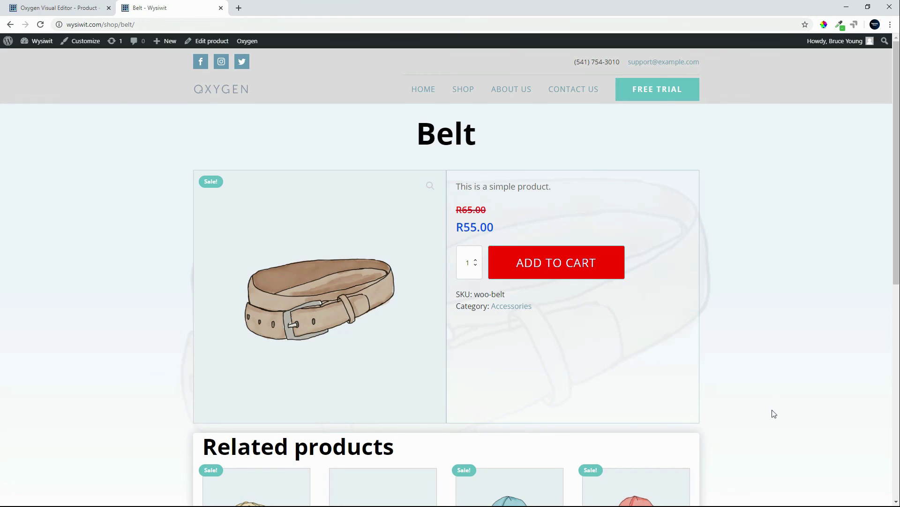
{"action": "scroll", "coordinate": [773, 413], "scroll_direction": "down", "scroll_amount": 9}
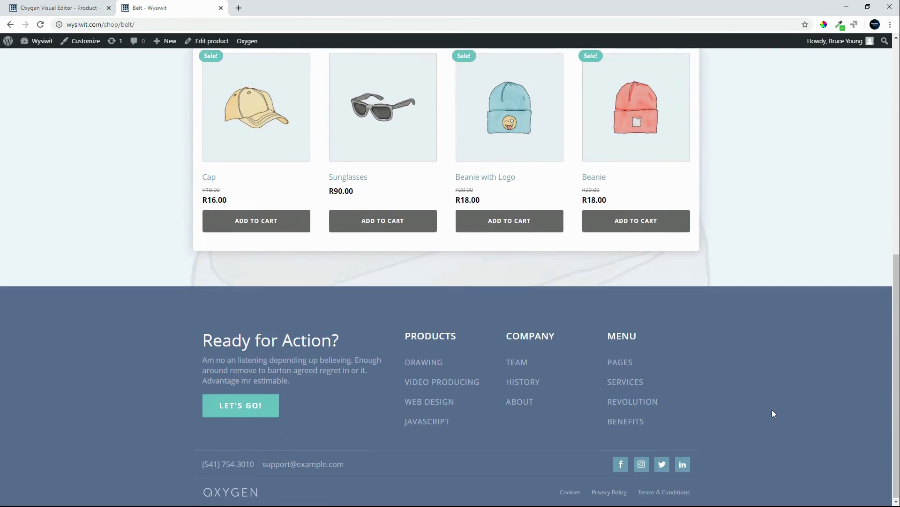
{"action": "scroll", "coordinate": [772, 413], "scroll_direction": "up", "scroll_amount": 7}
{"action": "scroll", "coordinate": [780, 414], "scroll_direction": "up", "scroll_amount": 2}
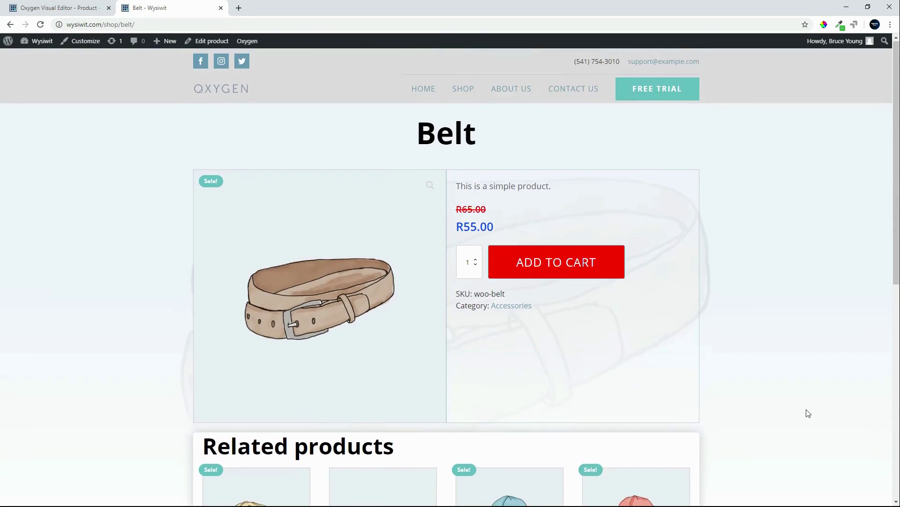
From the shop page, open the Cap product to check the accessories template on it, and return to the shop.
{"action": "left_click", "coordinate": [459, 90]}
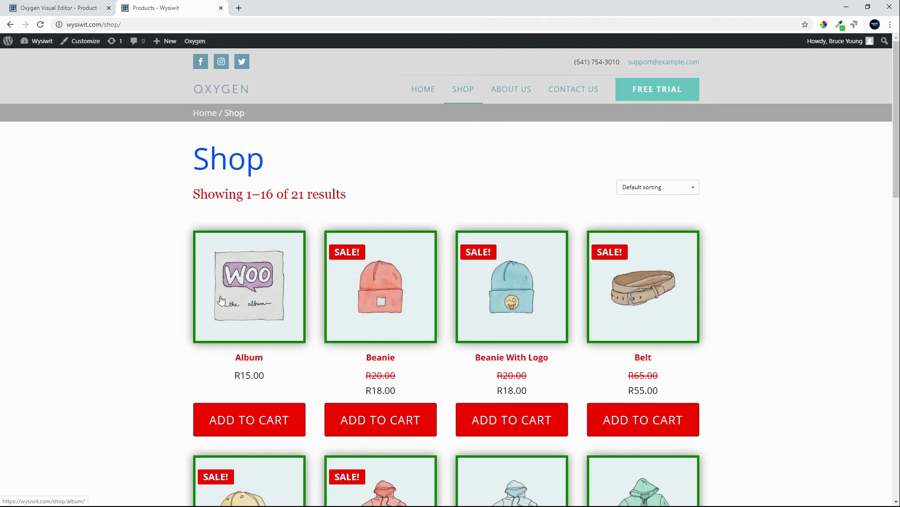
{"action": "scroll", "coordinate": [294, 338], "scroll_direction": "down", "scroll_amount": 2}
{"action": "left_click", "coordinate": [261, 397]}
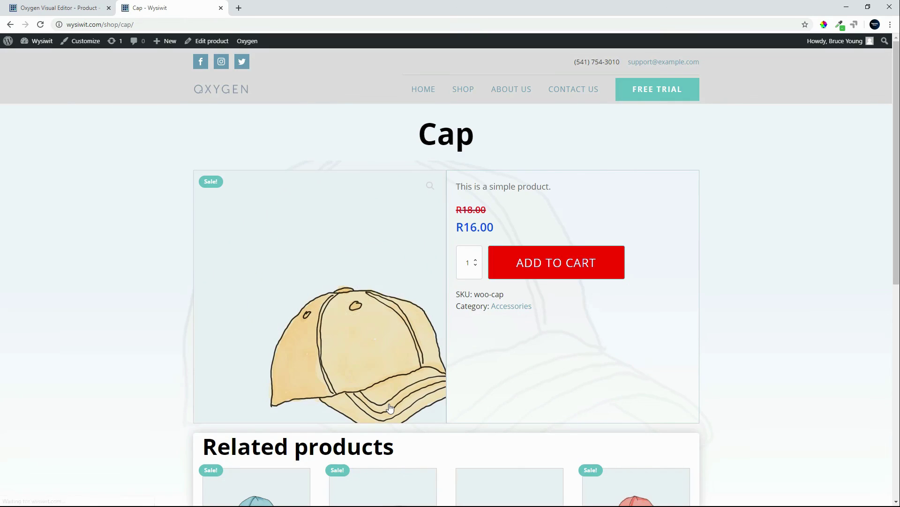
{"action": "left_click", "coordinate": [10, 25]}
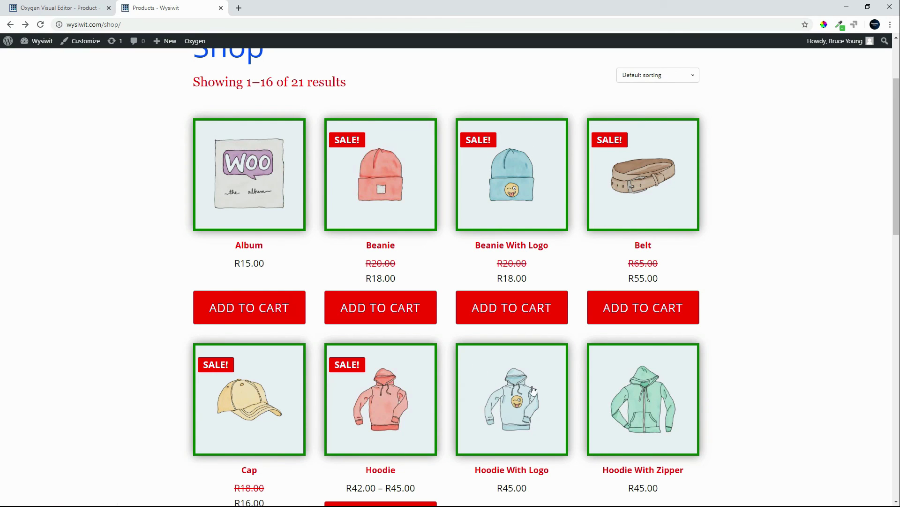
Open the Hoodie with Logo product to compare its layout, description and related products with the accessories pages, and return to the shop.
{"action": "left_click", "coordinate": [533, 390]}
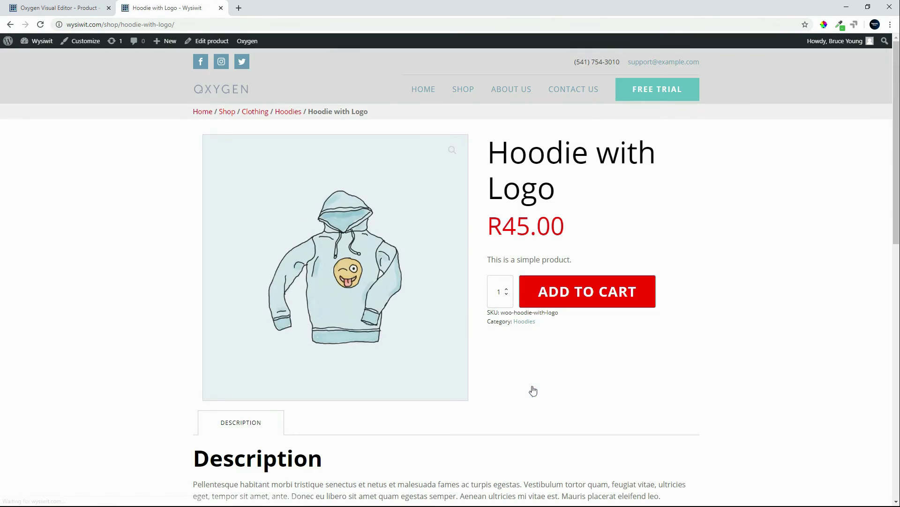
{"action": "scroll", "coordinate": [746, 365], "scroll_direction": "down", "scroll_amount": 10}
{"action": "scroll", "coordinate": [746, 364], "scroll_direction": "up", "scroll_amount": 10}
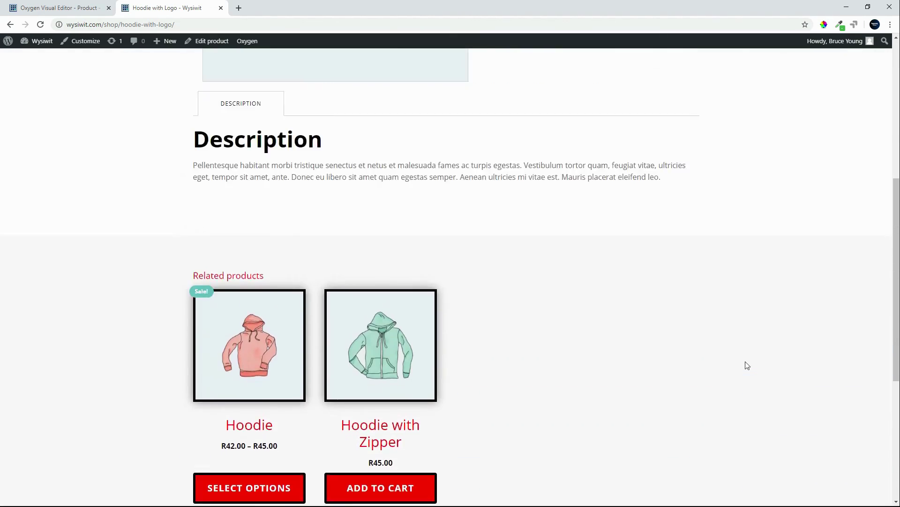
{"action": "left_click", "coordinate": [10, 24]}
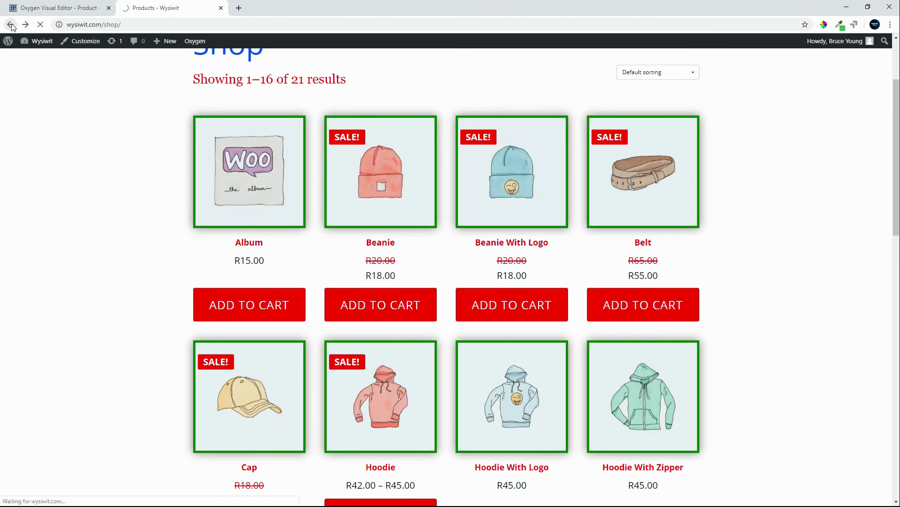
Return to the Belt product page and review the finished template from the title to the footer.
{"action": "left_click", "coordinate": [26, 25]}
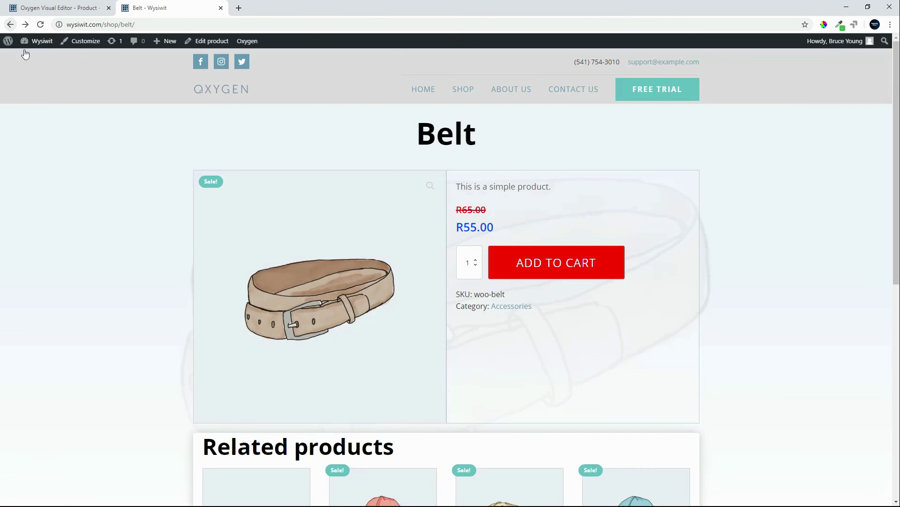
{"action": "scroll", "coordinate": [179, 277], "scroll_direction": "down", "scroll_amount": 8}
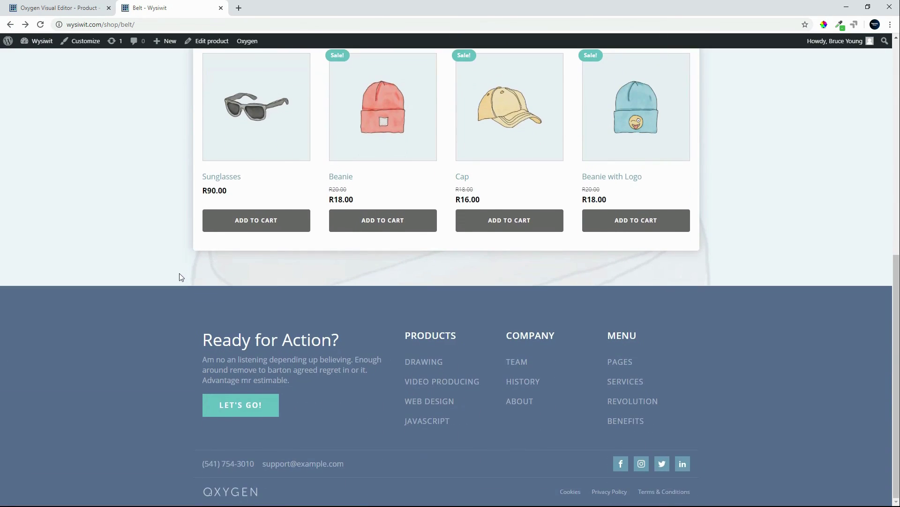
{"action": "scroll", "coordinate": [179, 277], "scroll_direction": "up", "scroll_amount": 8}
{"action": "scroll", "coordinate": [179, 277], "scroll_direction": "up", "scroll_amount": 1}
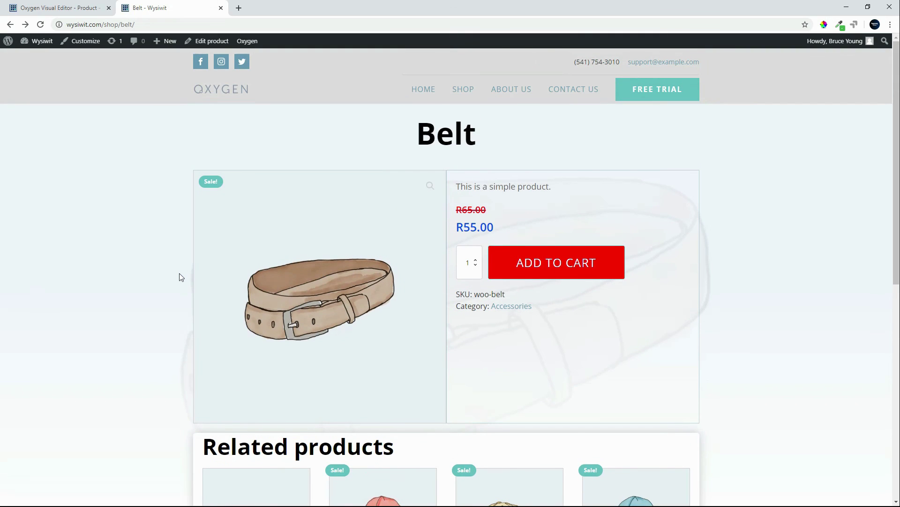